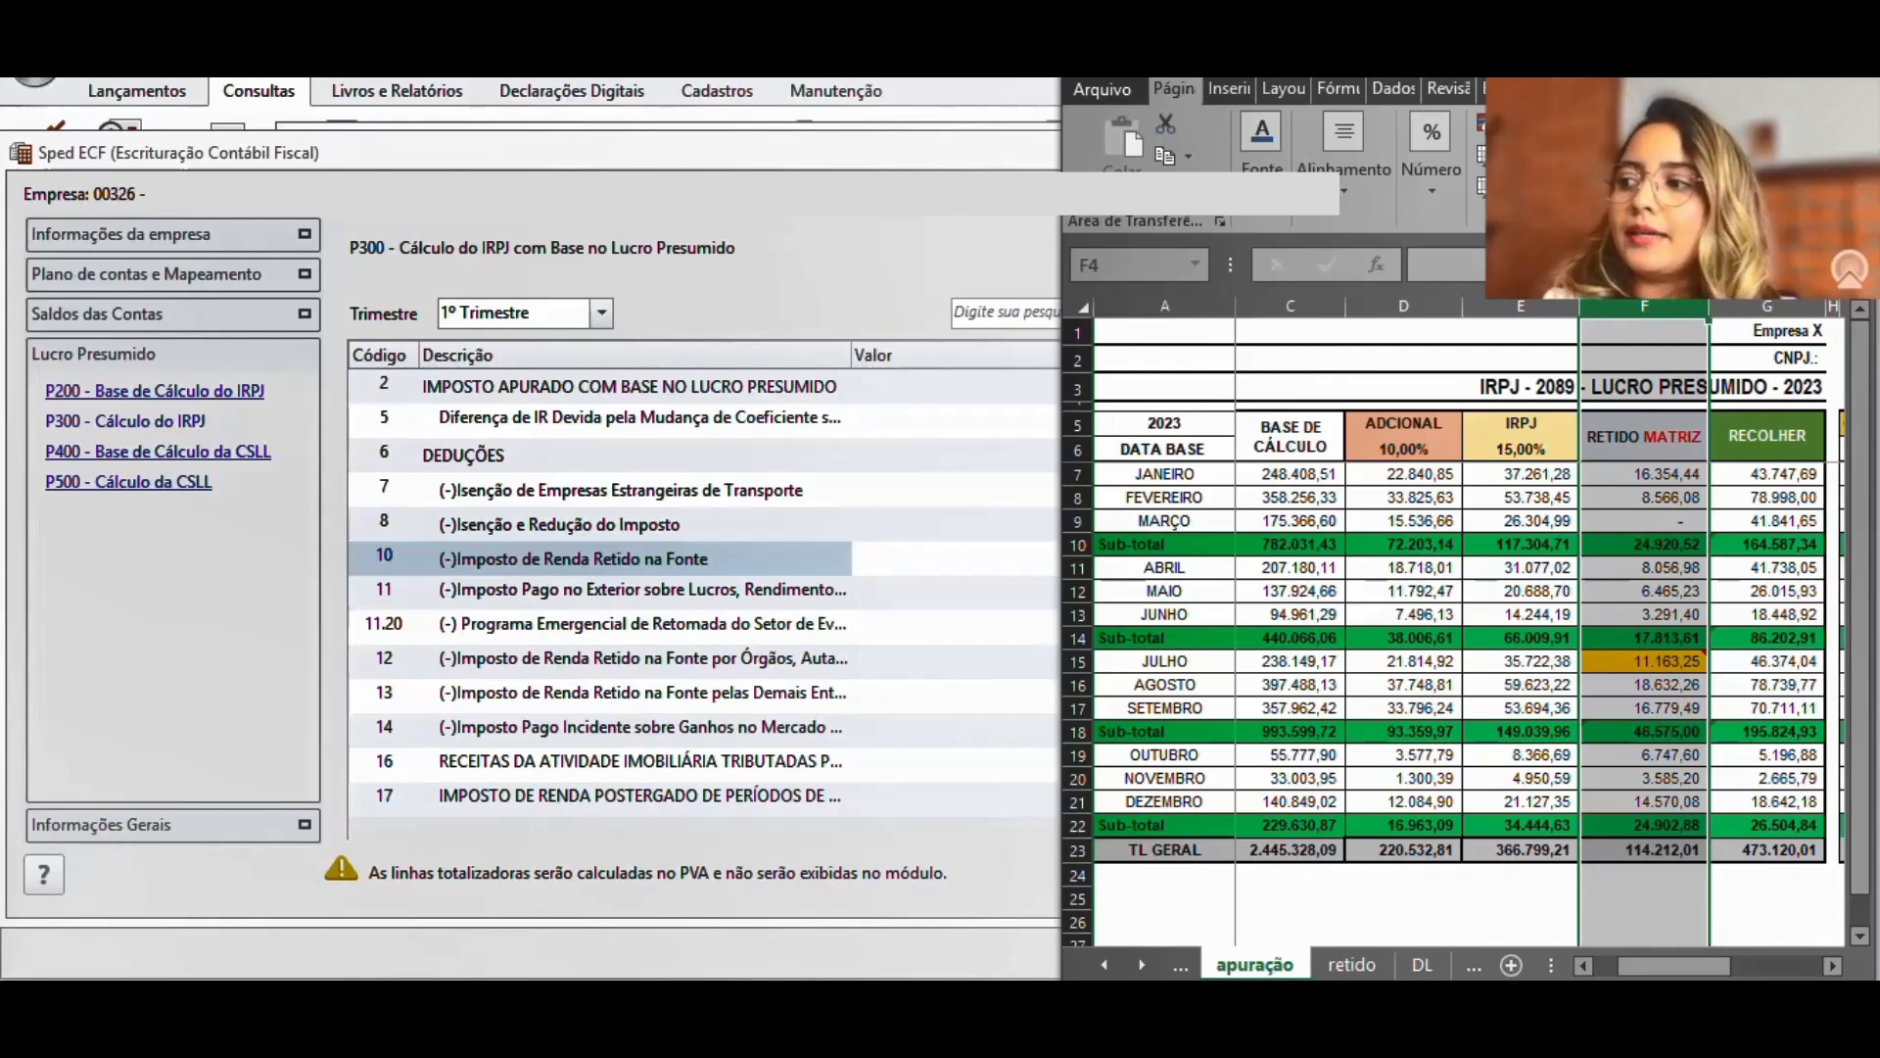
Switch to the Sped ECF window and display the P300 IRPJ calculation for the 4º Trimestre.
click(629, 279)
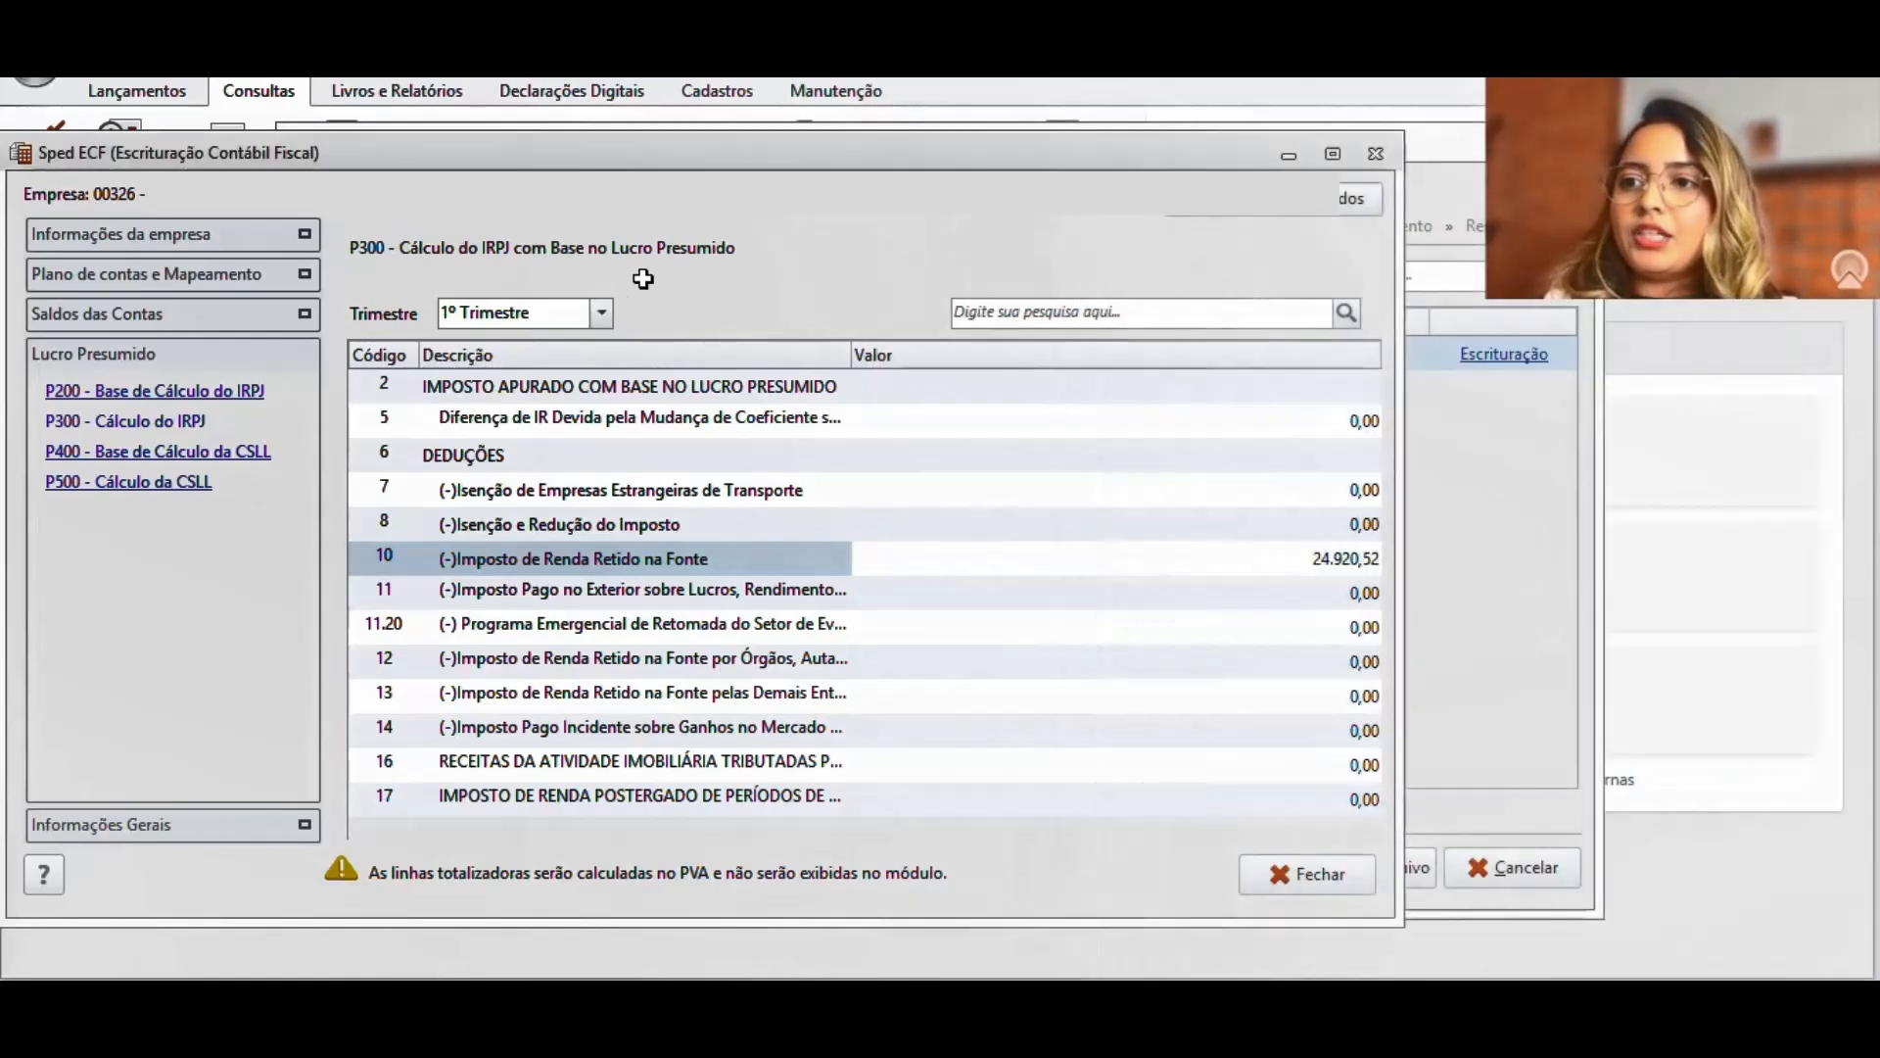
click(513, 314)
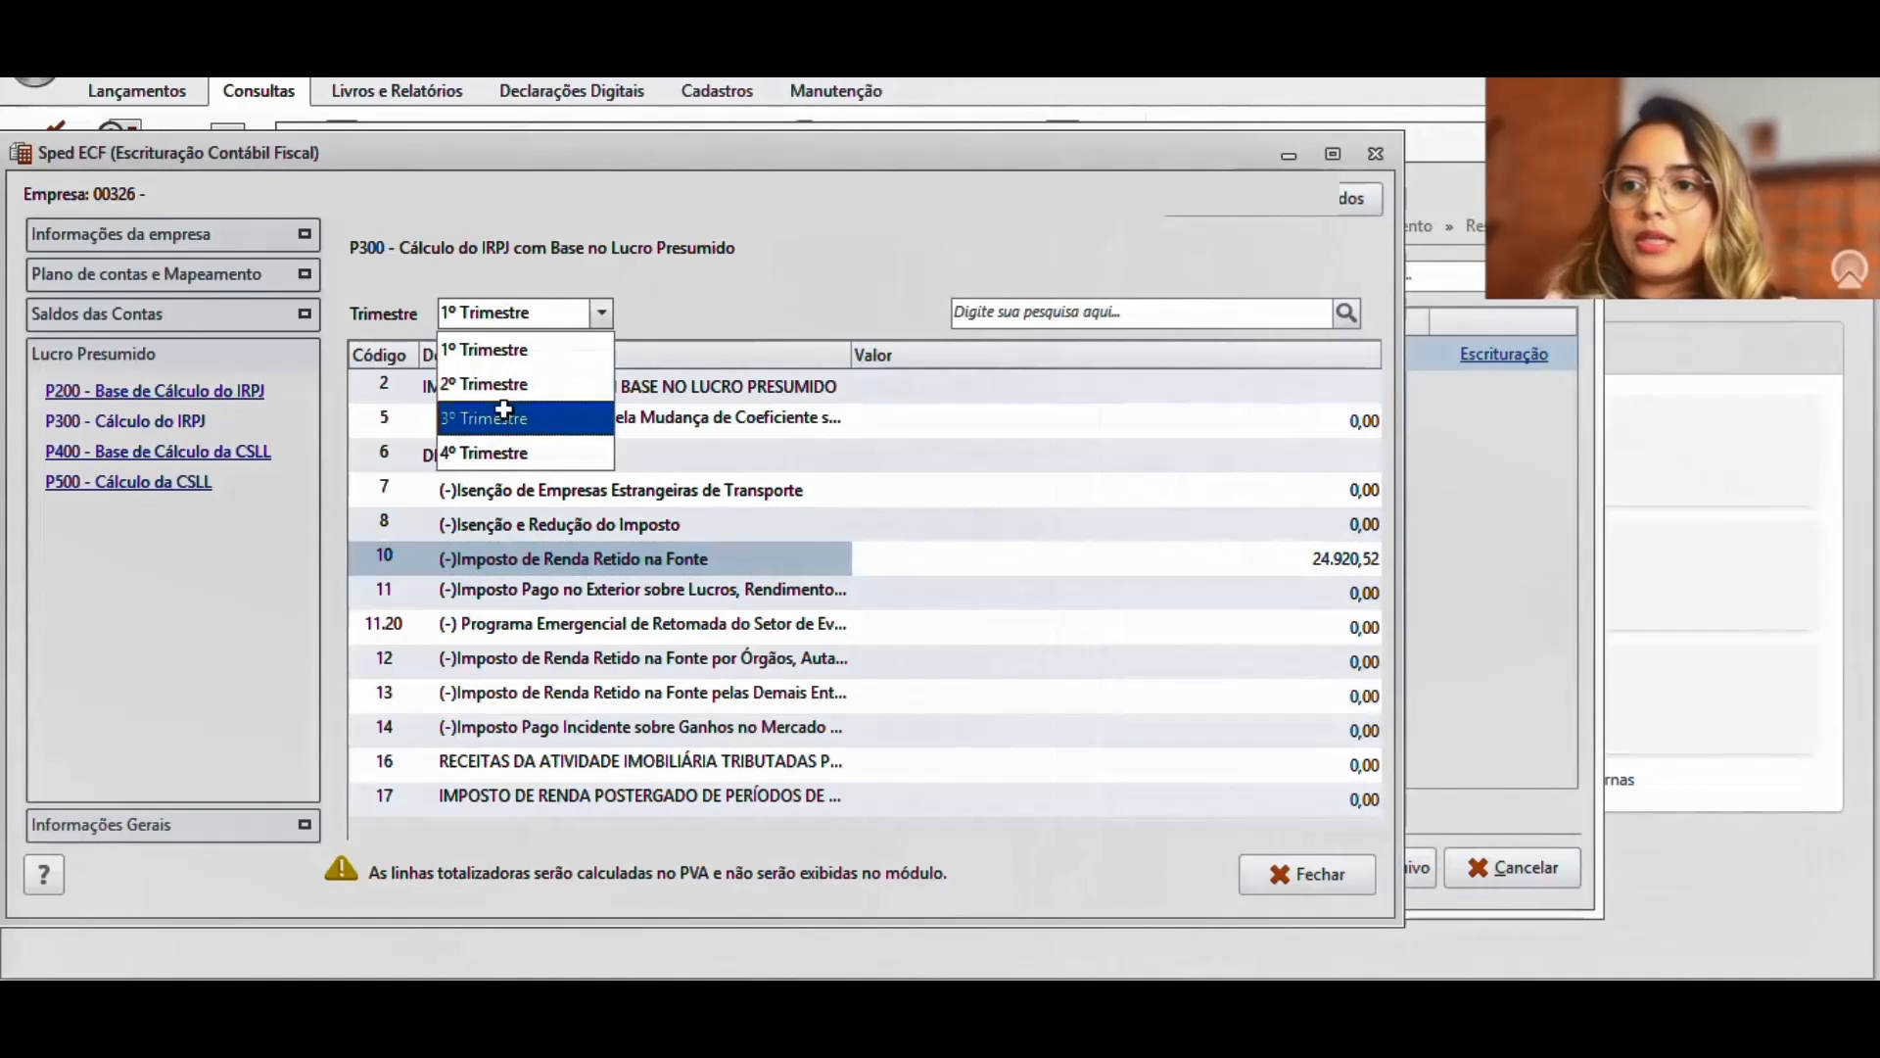
click(510, 450)
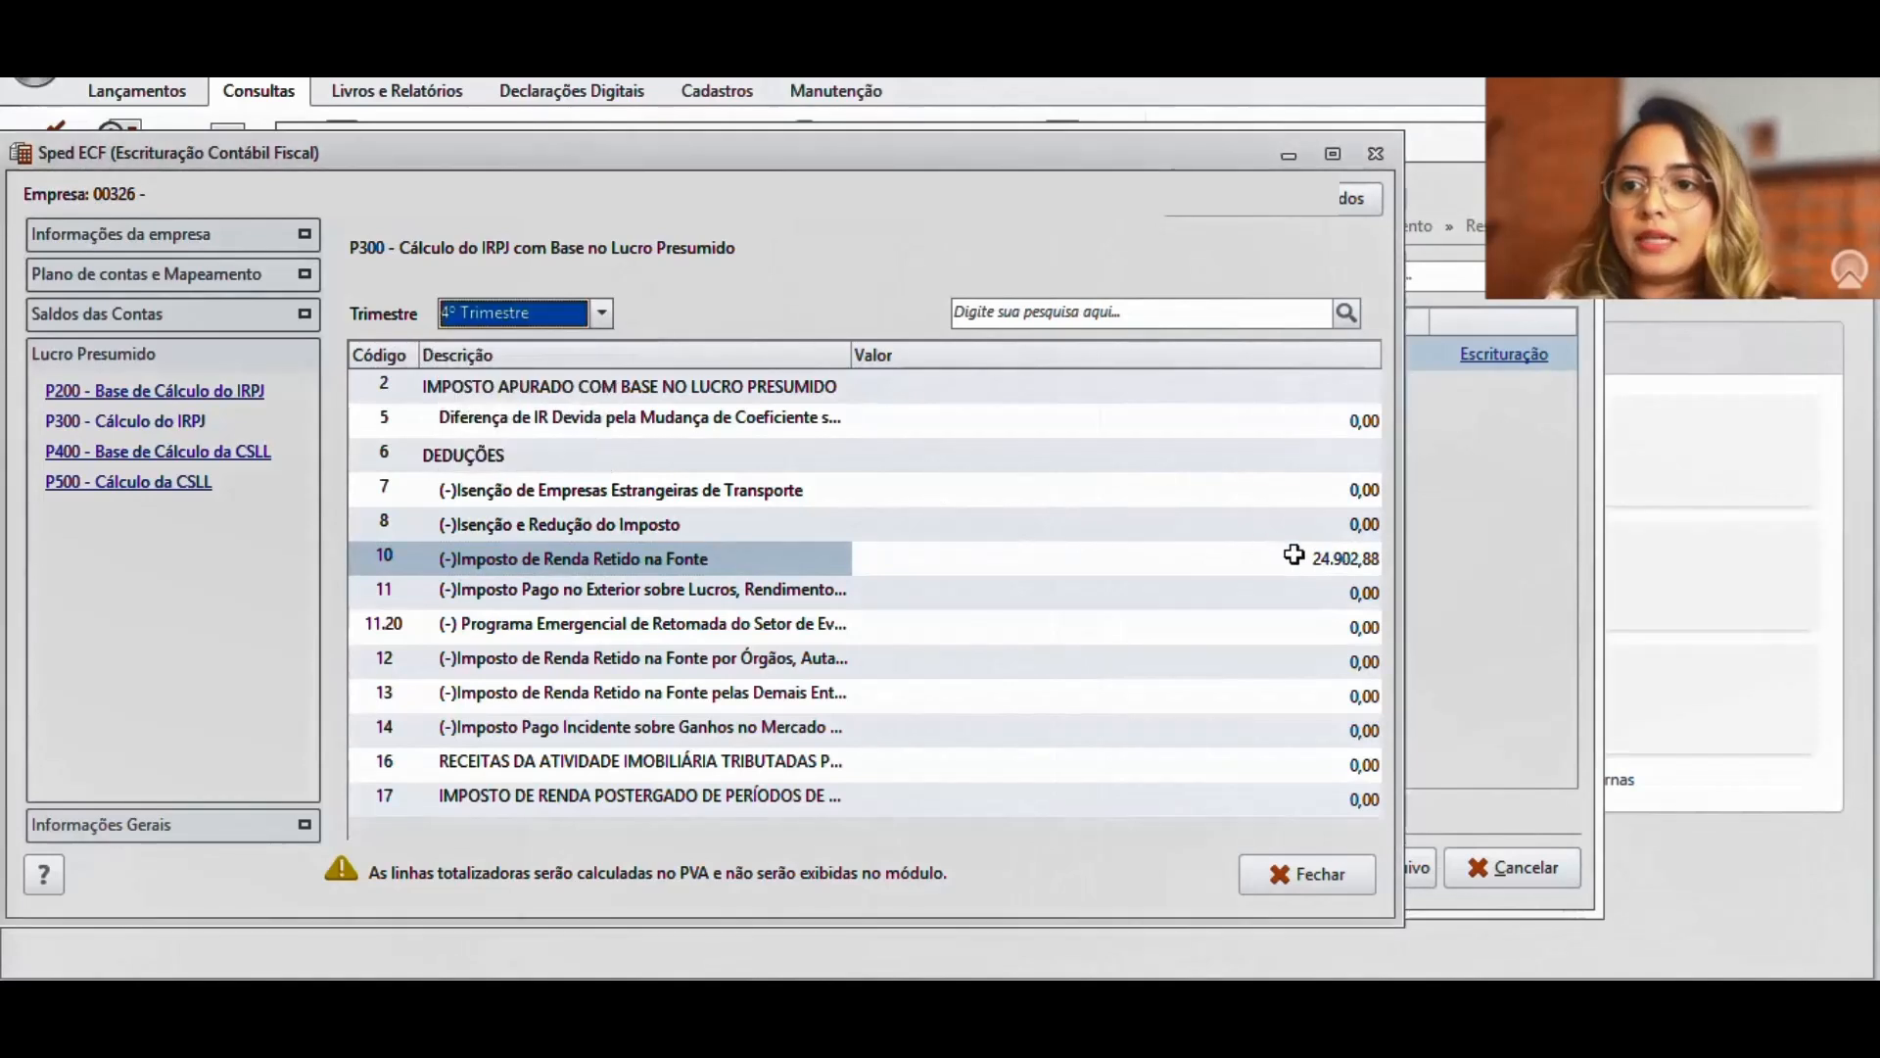
Open P400 - Base de Cálculo da CSLL and check its 32% gross revenue against the first-quarter revenue subtotal in the apuração sheet.
click(109, 450)
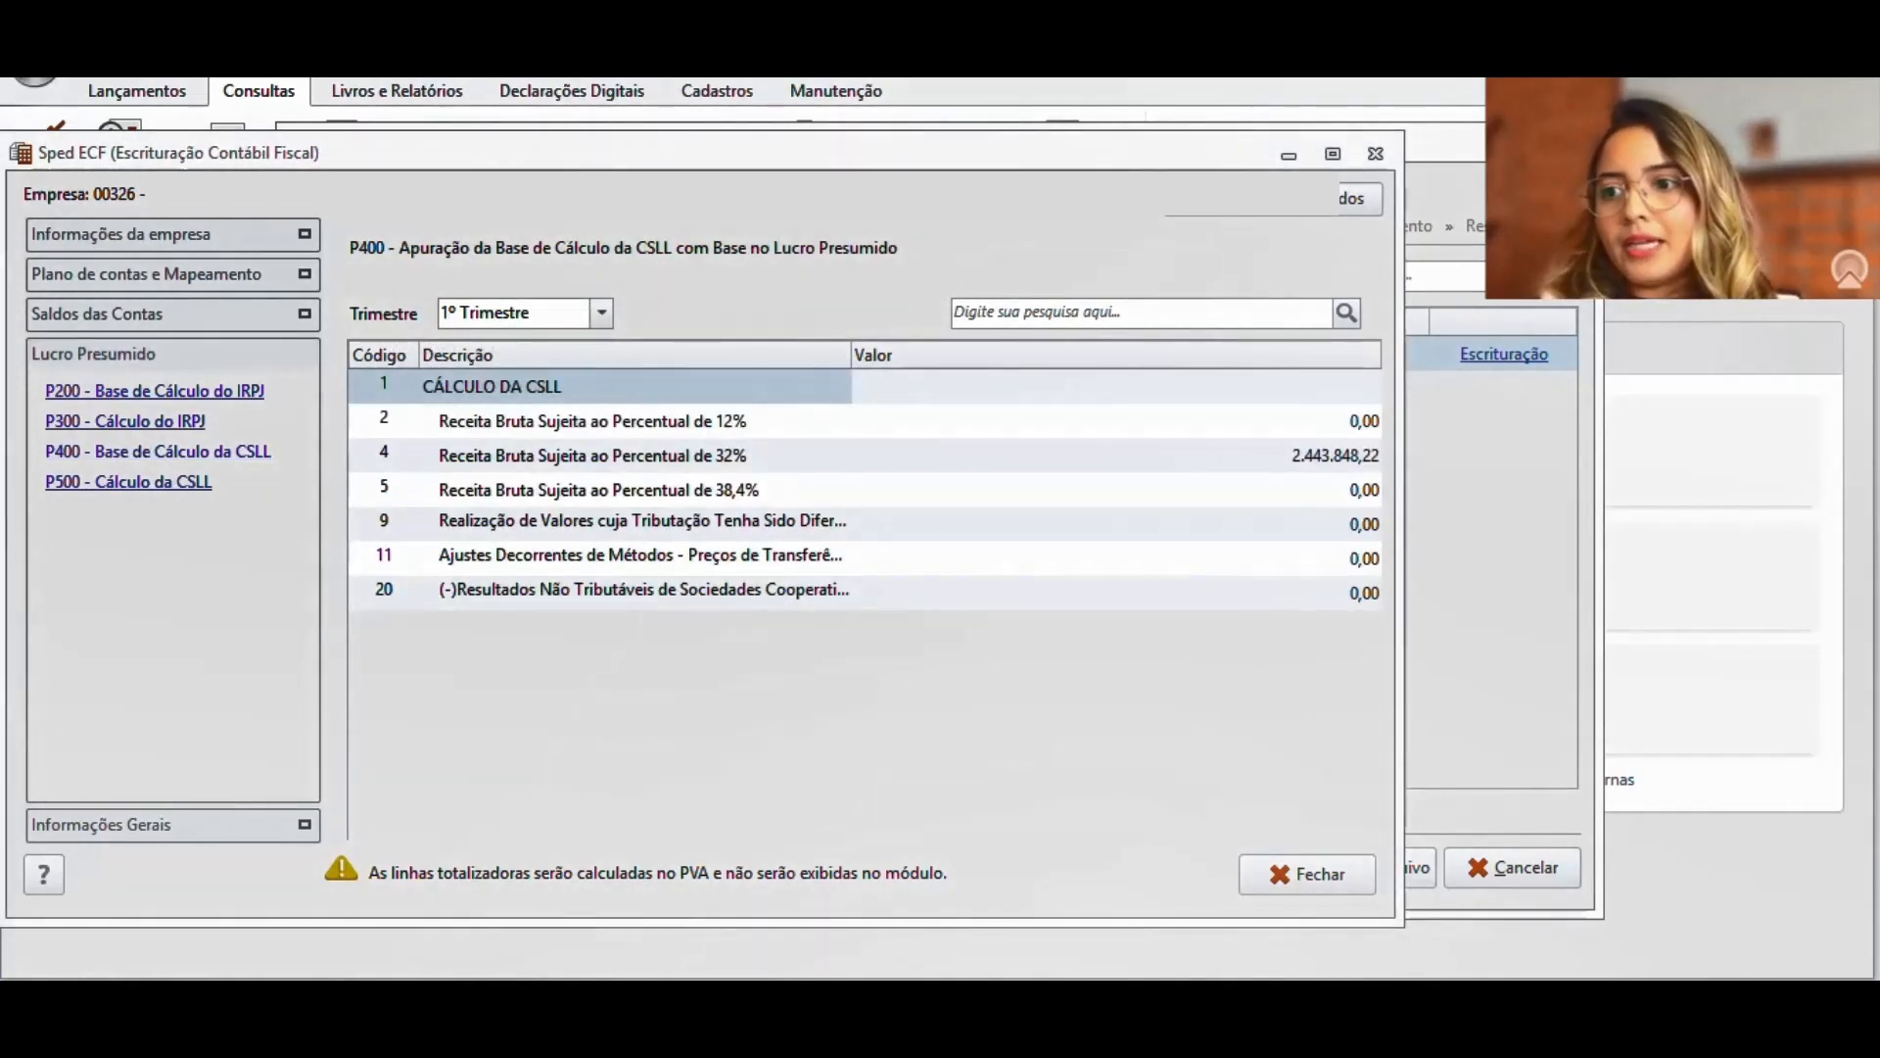
key(alt+Tab)
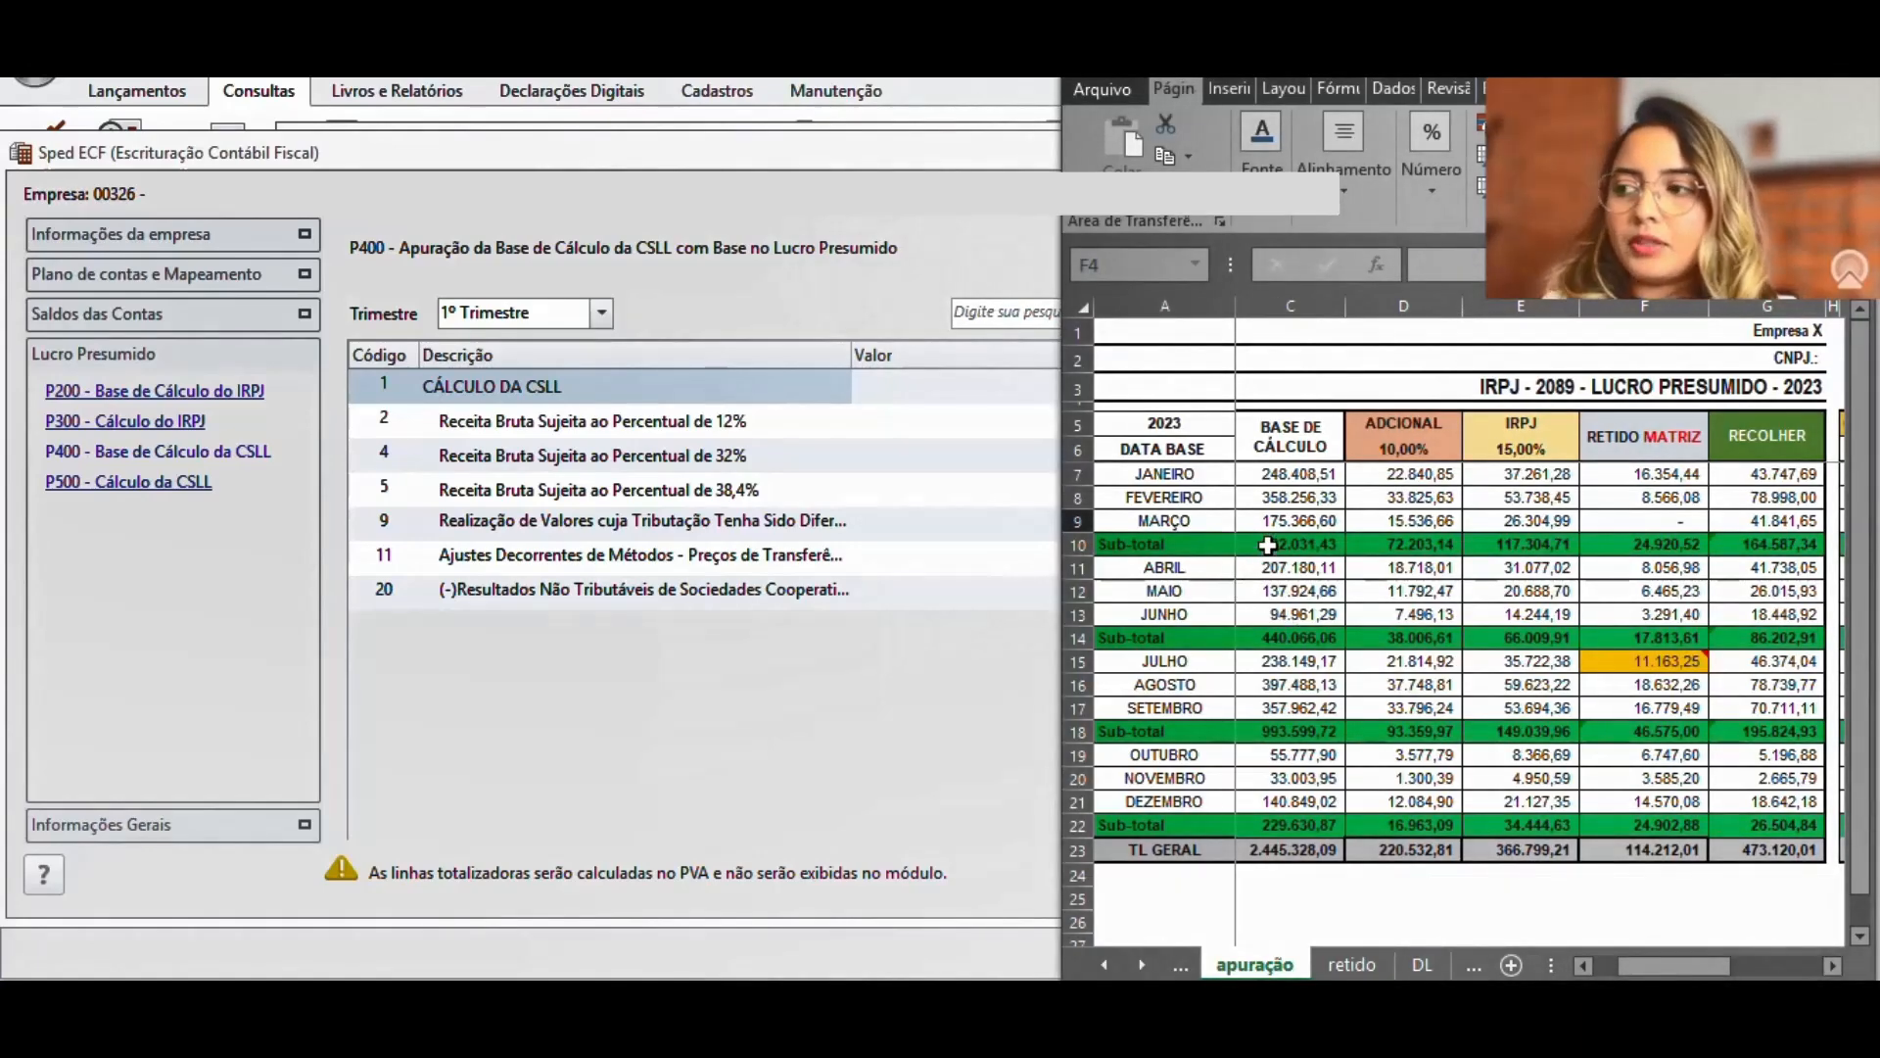
scroll(1272, 667, left, 1)
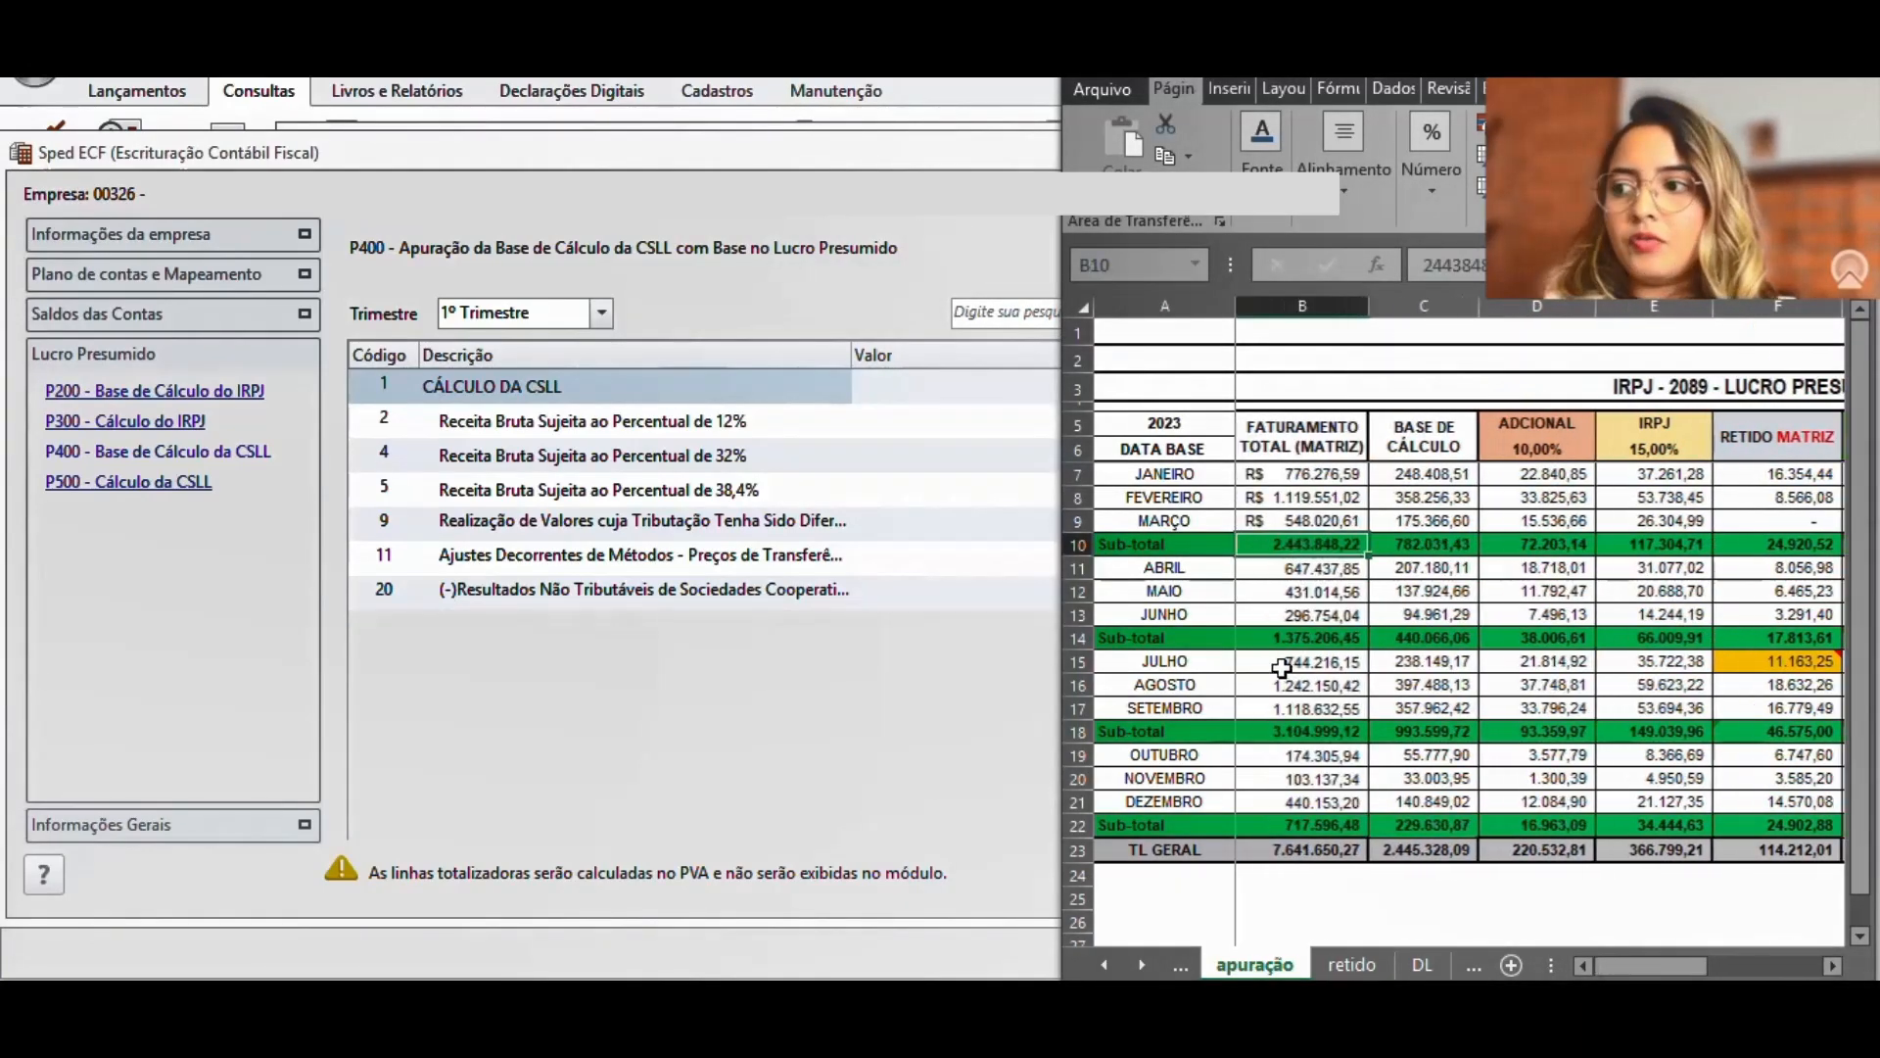
click(1302, 553)
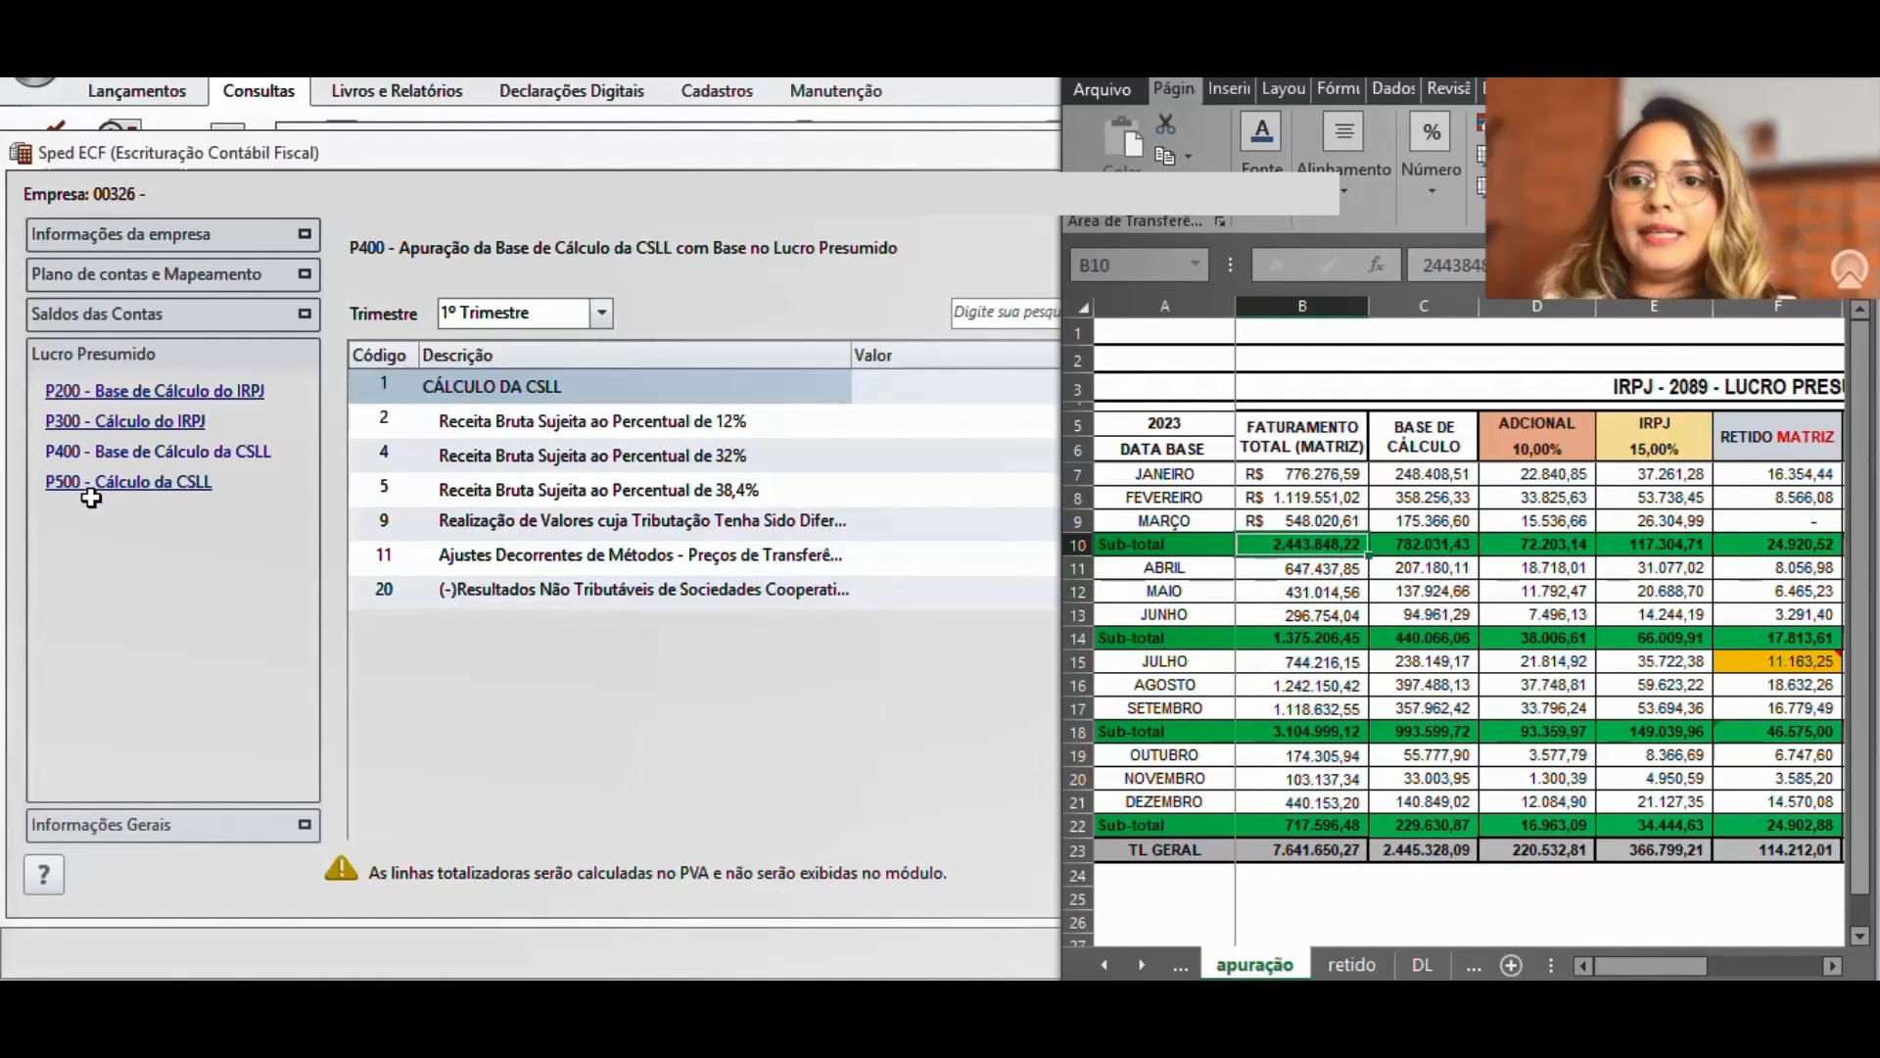
Open P500 - Cálculo da CSLL and select line 11, the CSLL withheld at source by legal entities.
click(172, 483)
click(173, 483)
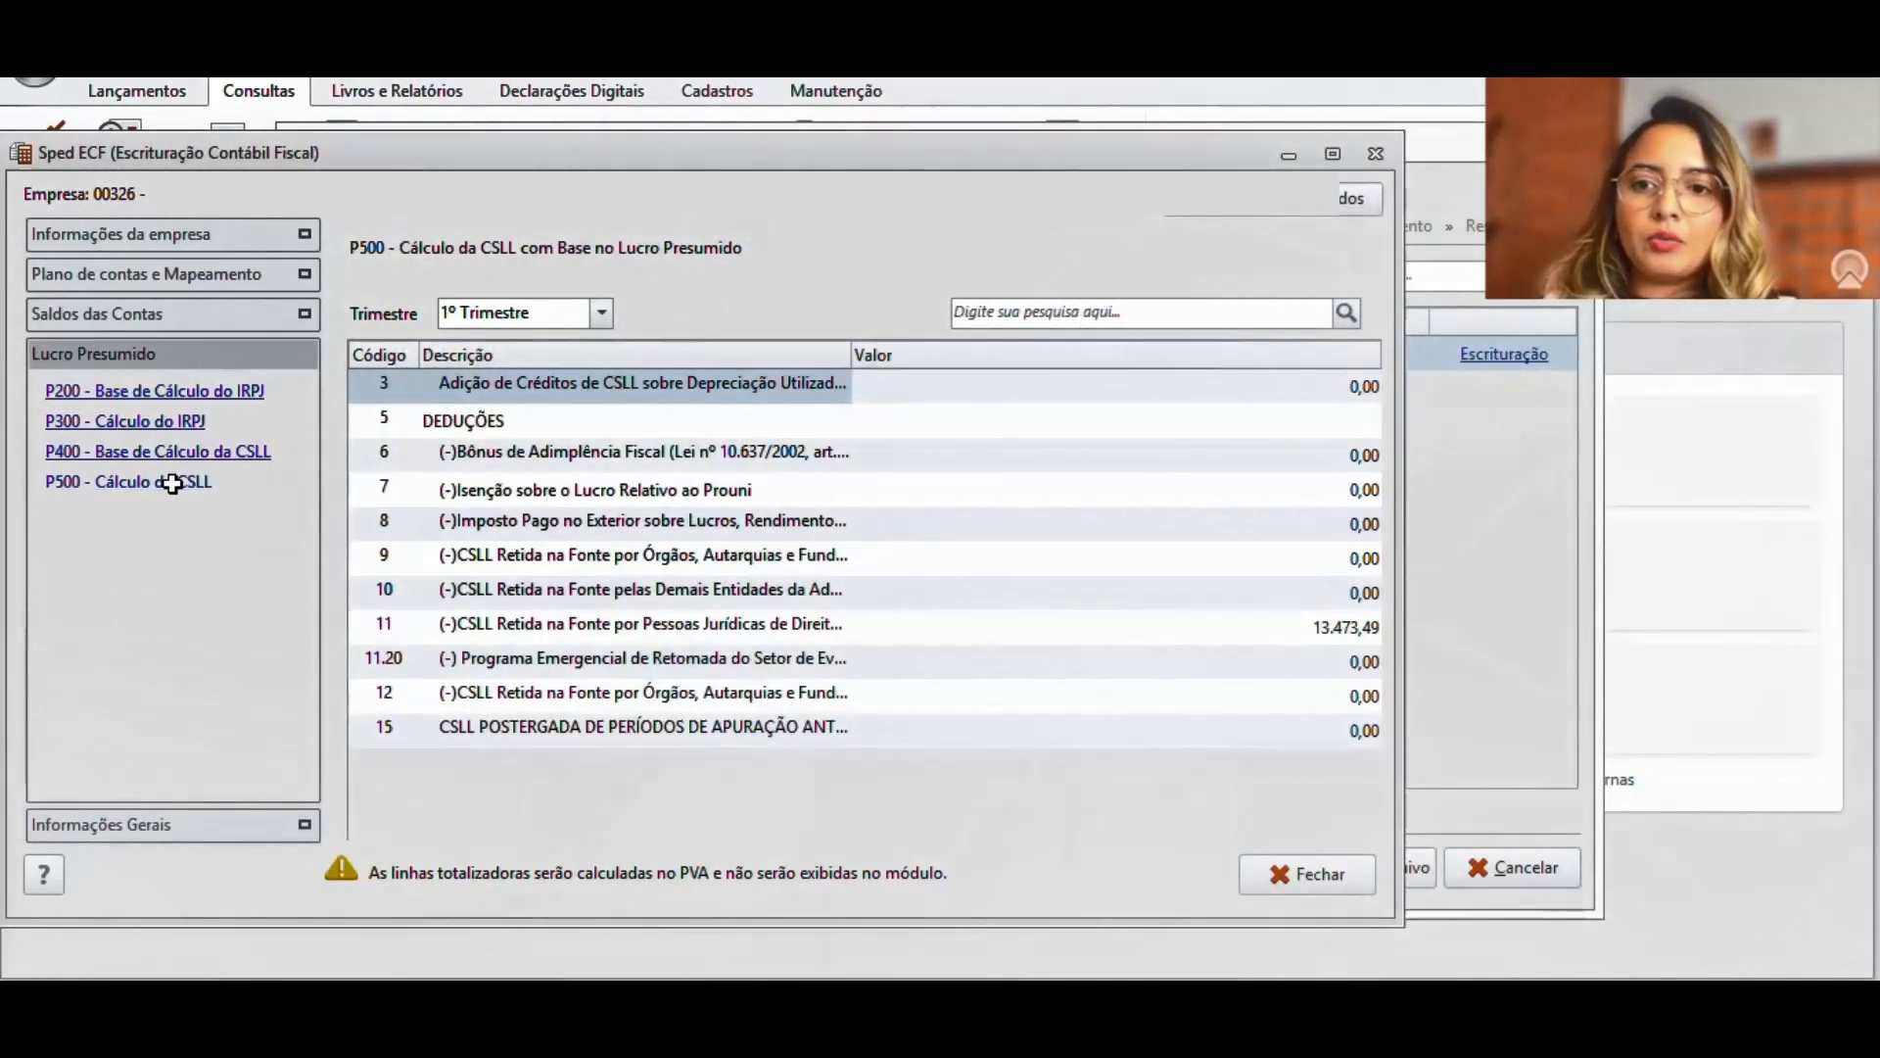
click(493, 623)
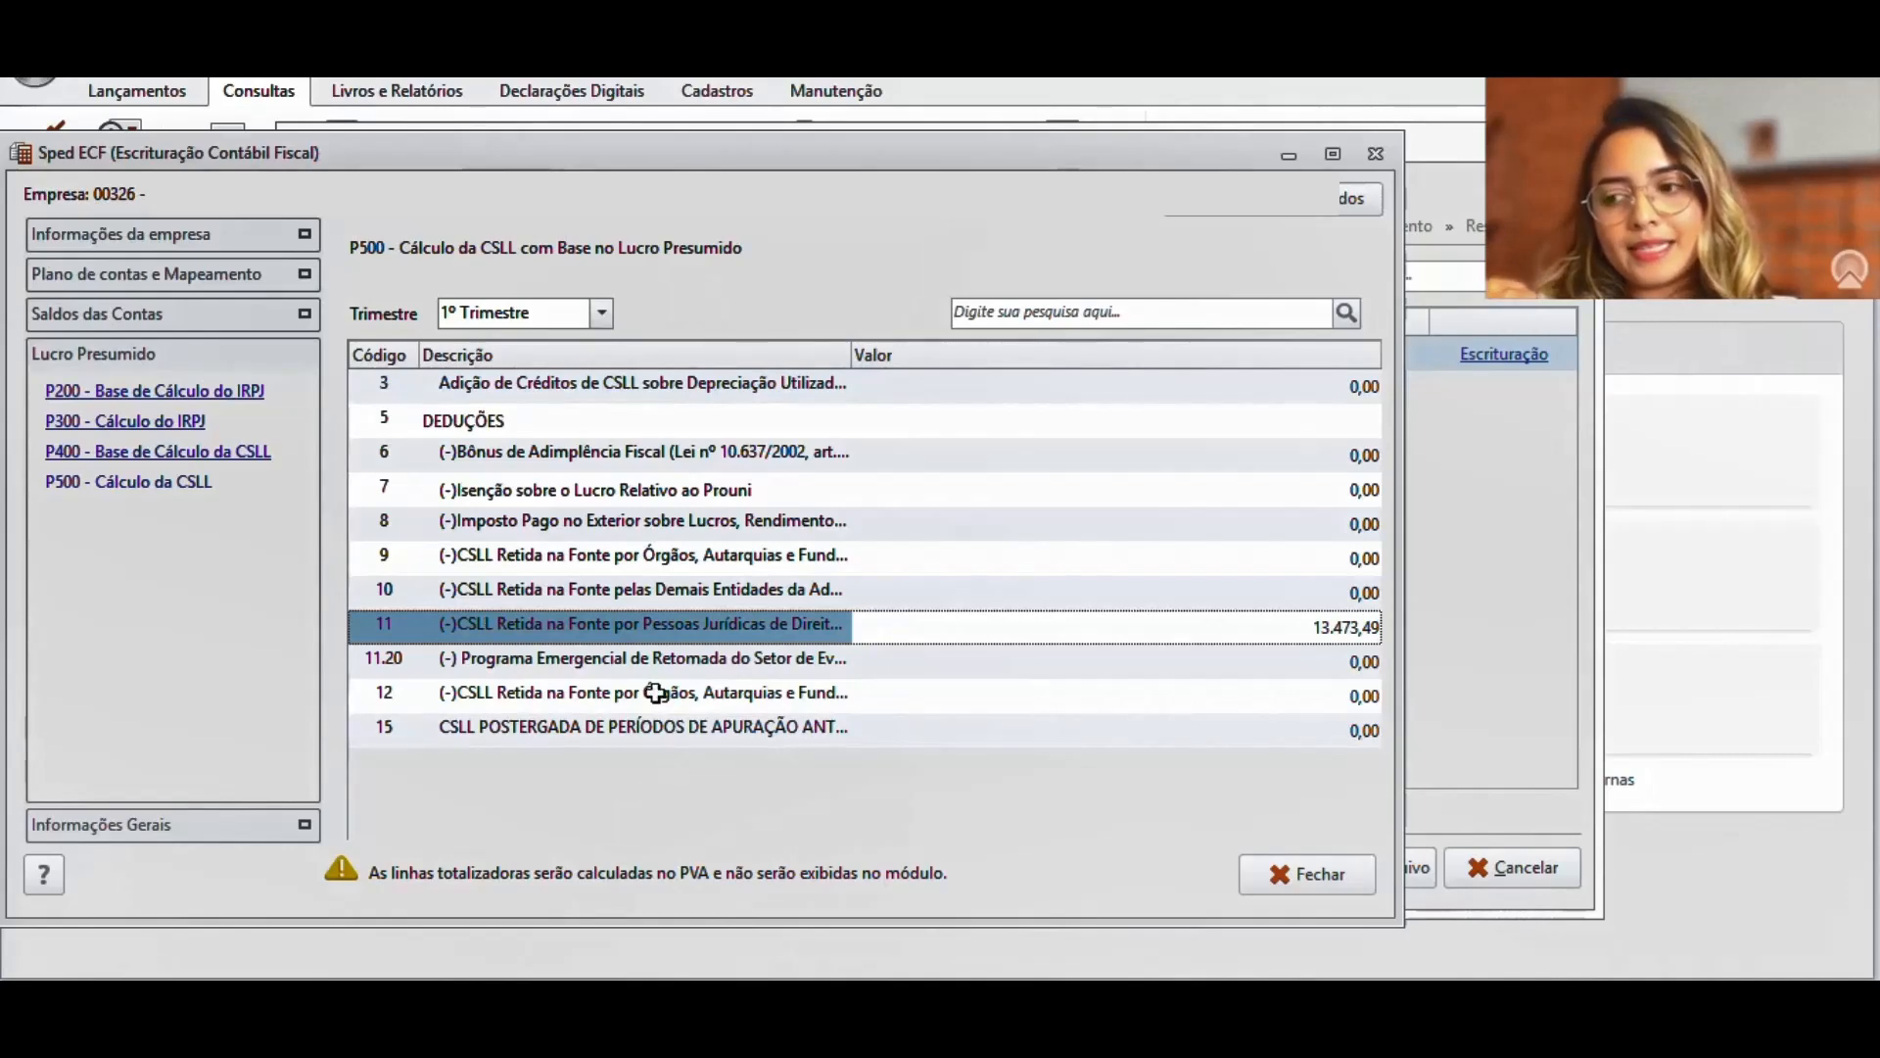
Locate the CSLL - 2372 MATRIZ table in the spreadsheet's apuração sheet and highlight its RETIDO column.
key(alt+Tab)
click(1461, 661)
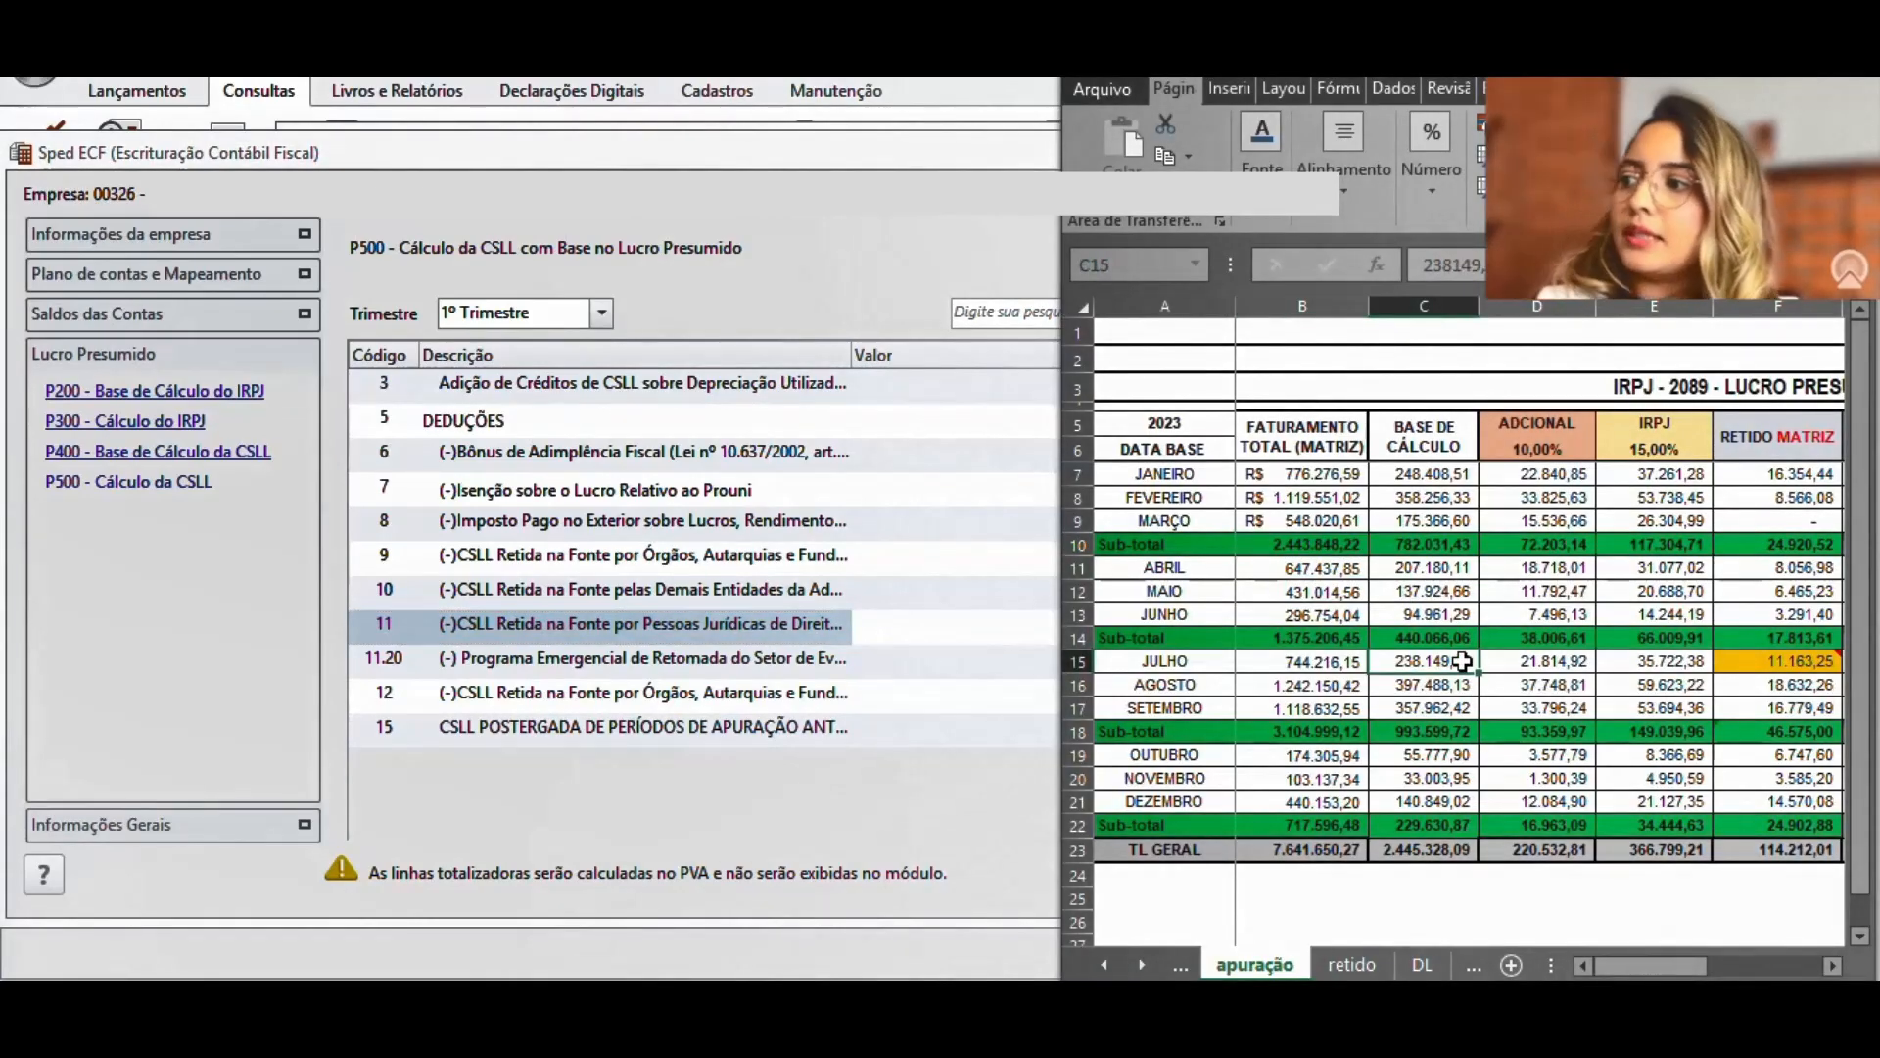
key(Right)
key(Right)
key(Right)
scroll(1405, 737, right, 5)
click(1313, 474)
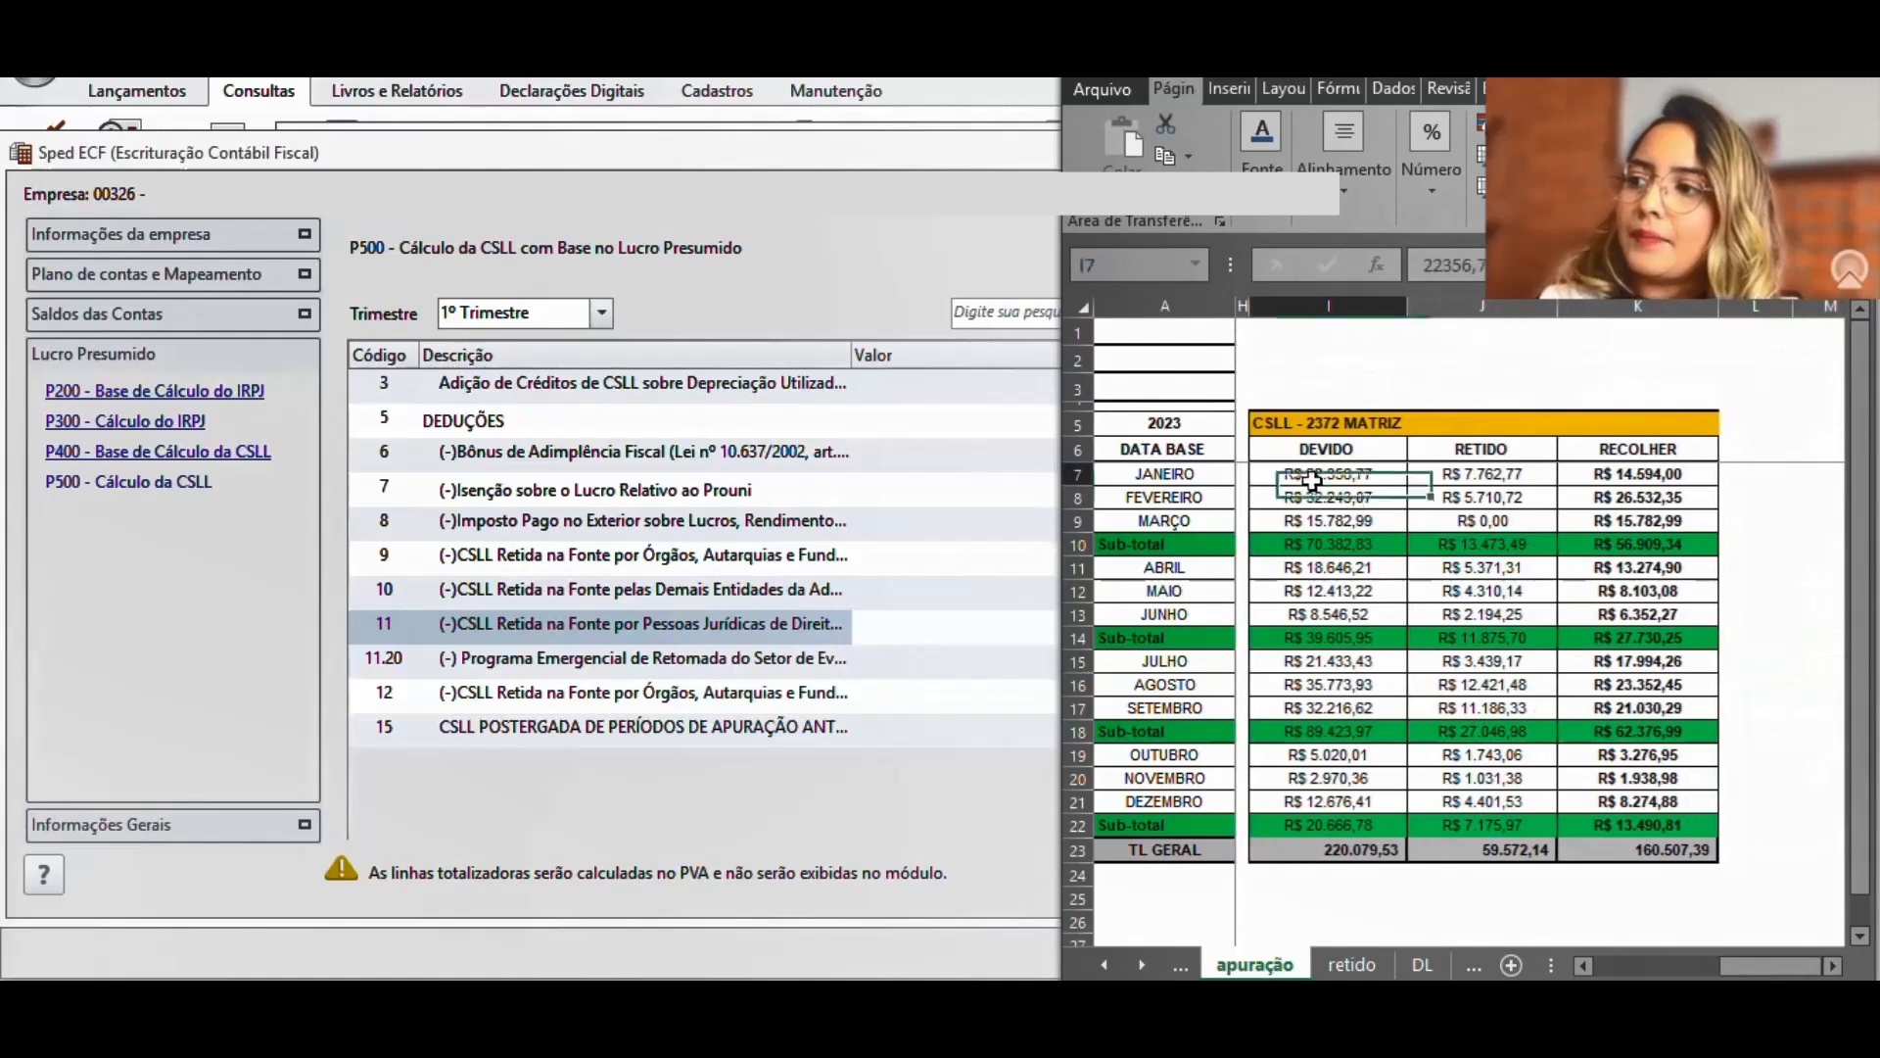
click(1479, 449)
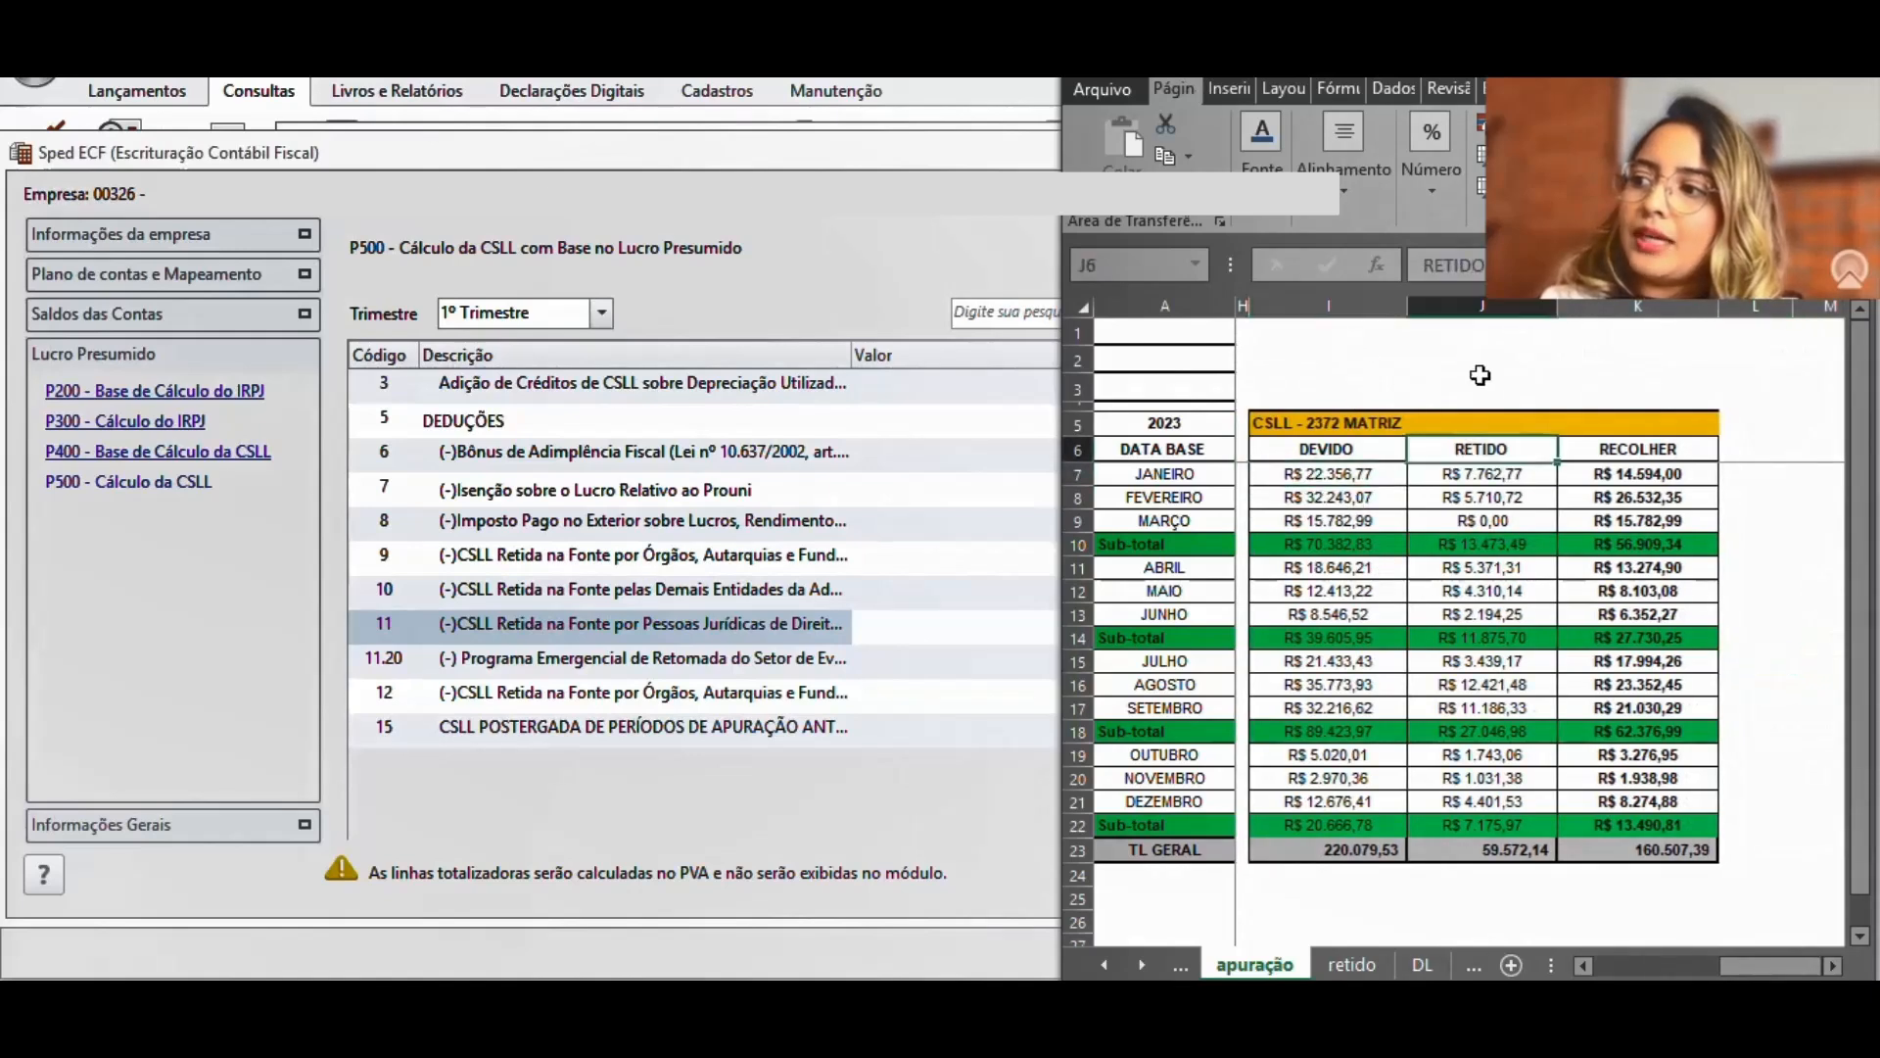
click(1487, 310)
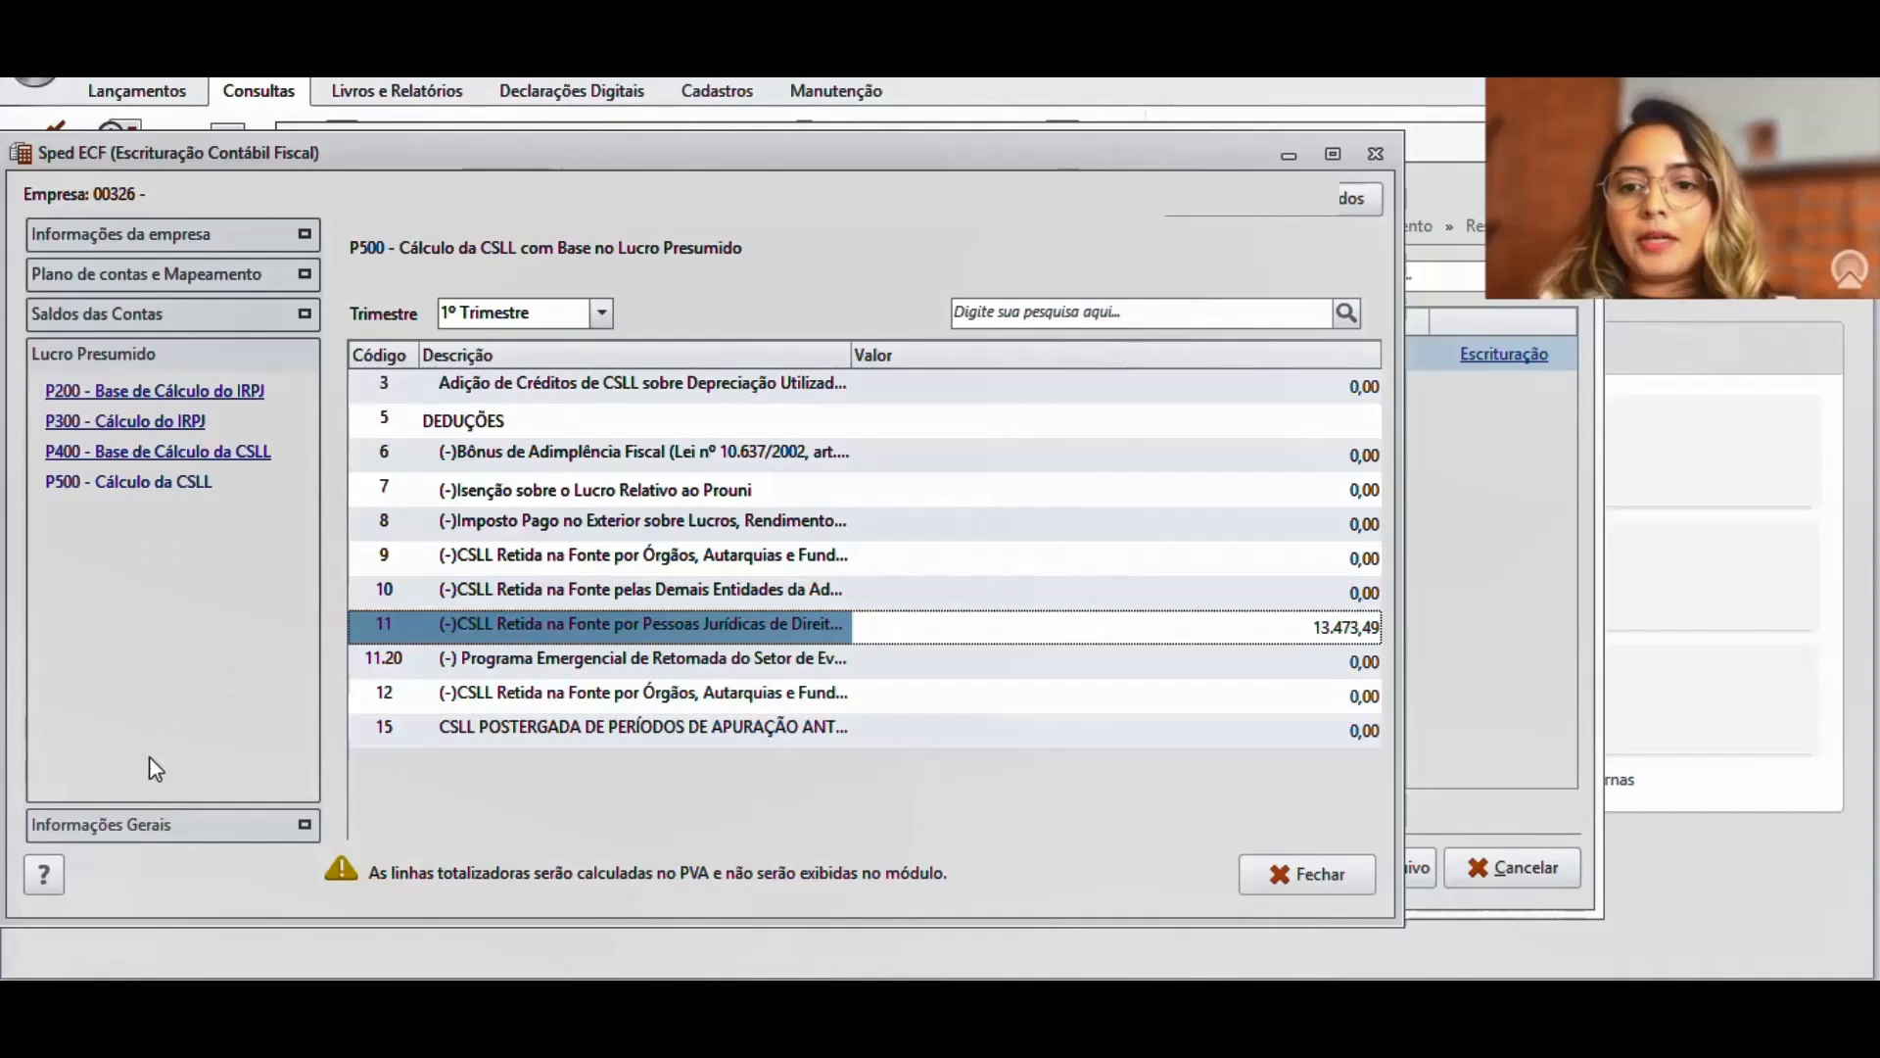
Open Y570 - IRPJ e CSLL Retidos na Fonte and highlight the spreadsheet's RETIDO column for comparison.
click(158, 828)
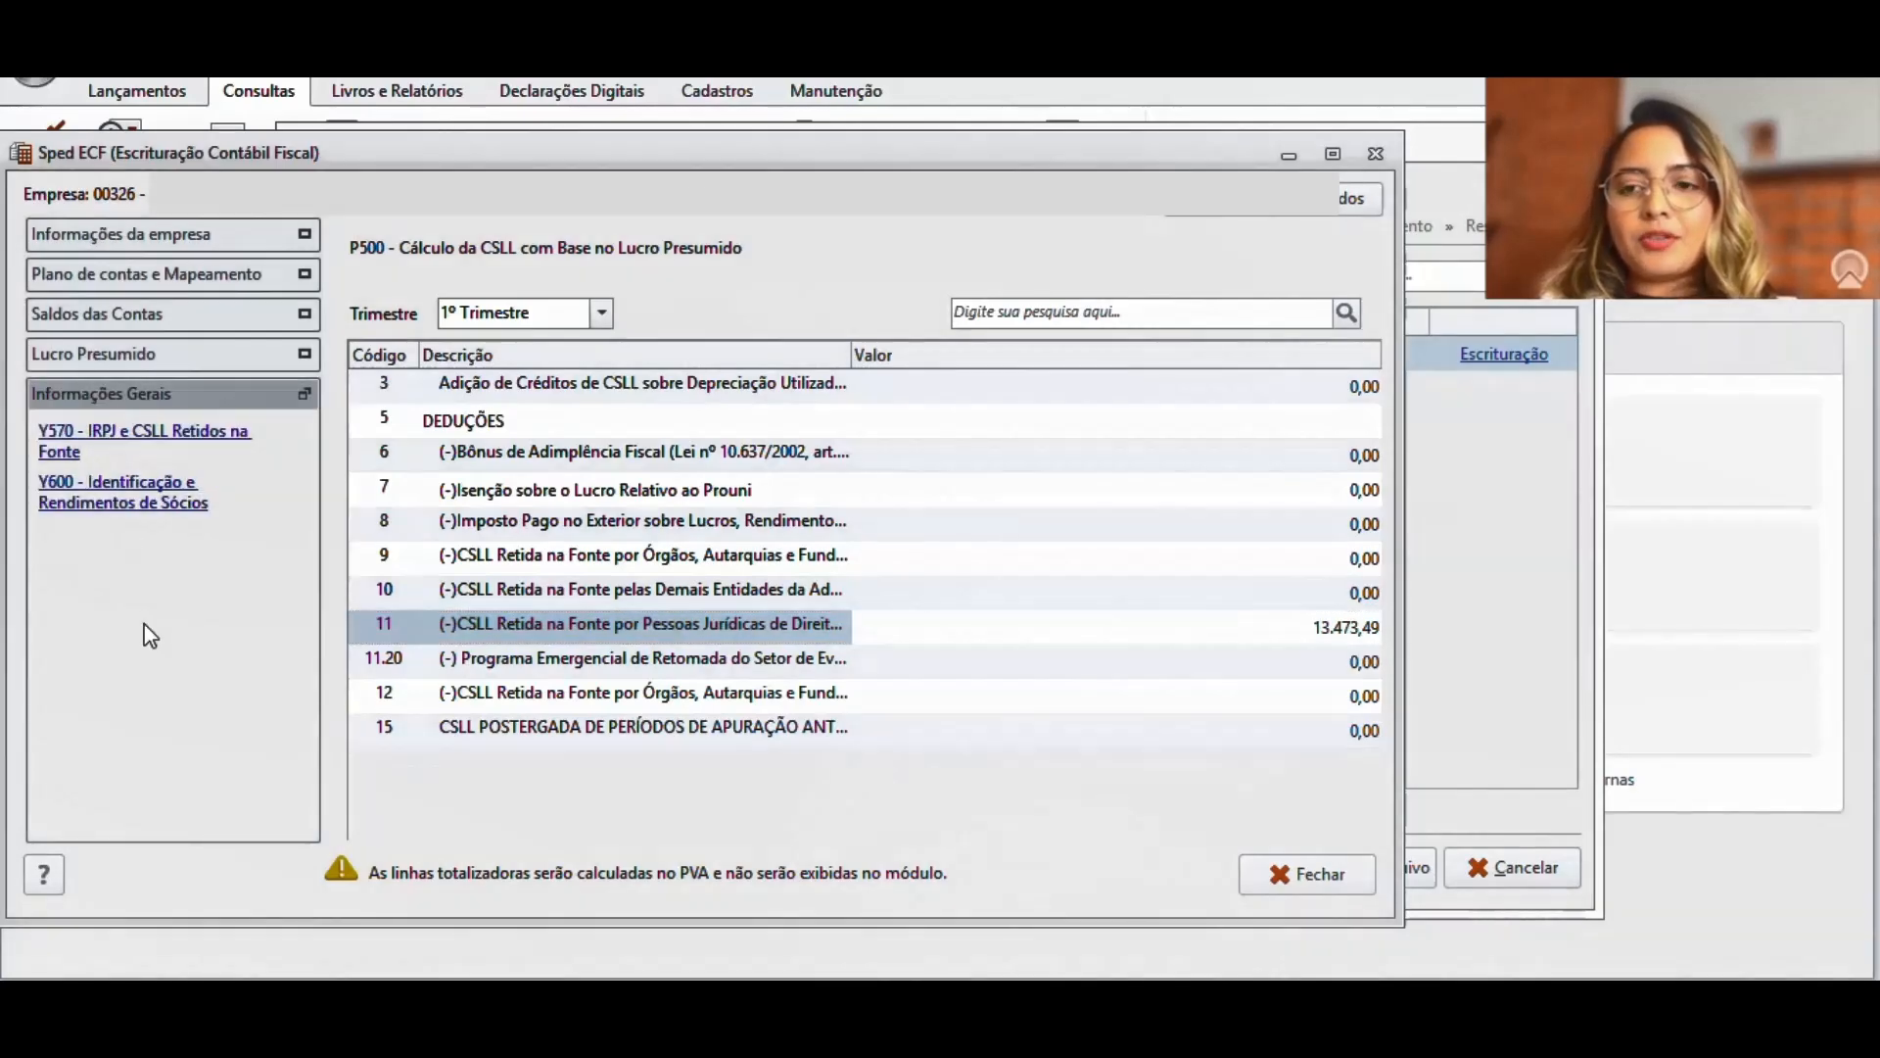
click(78, 436)
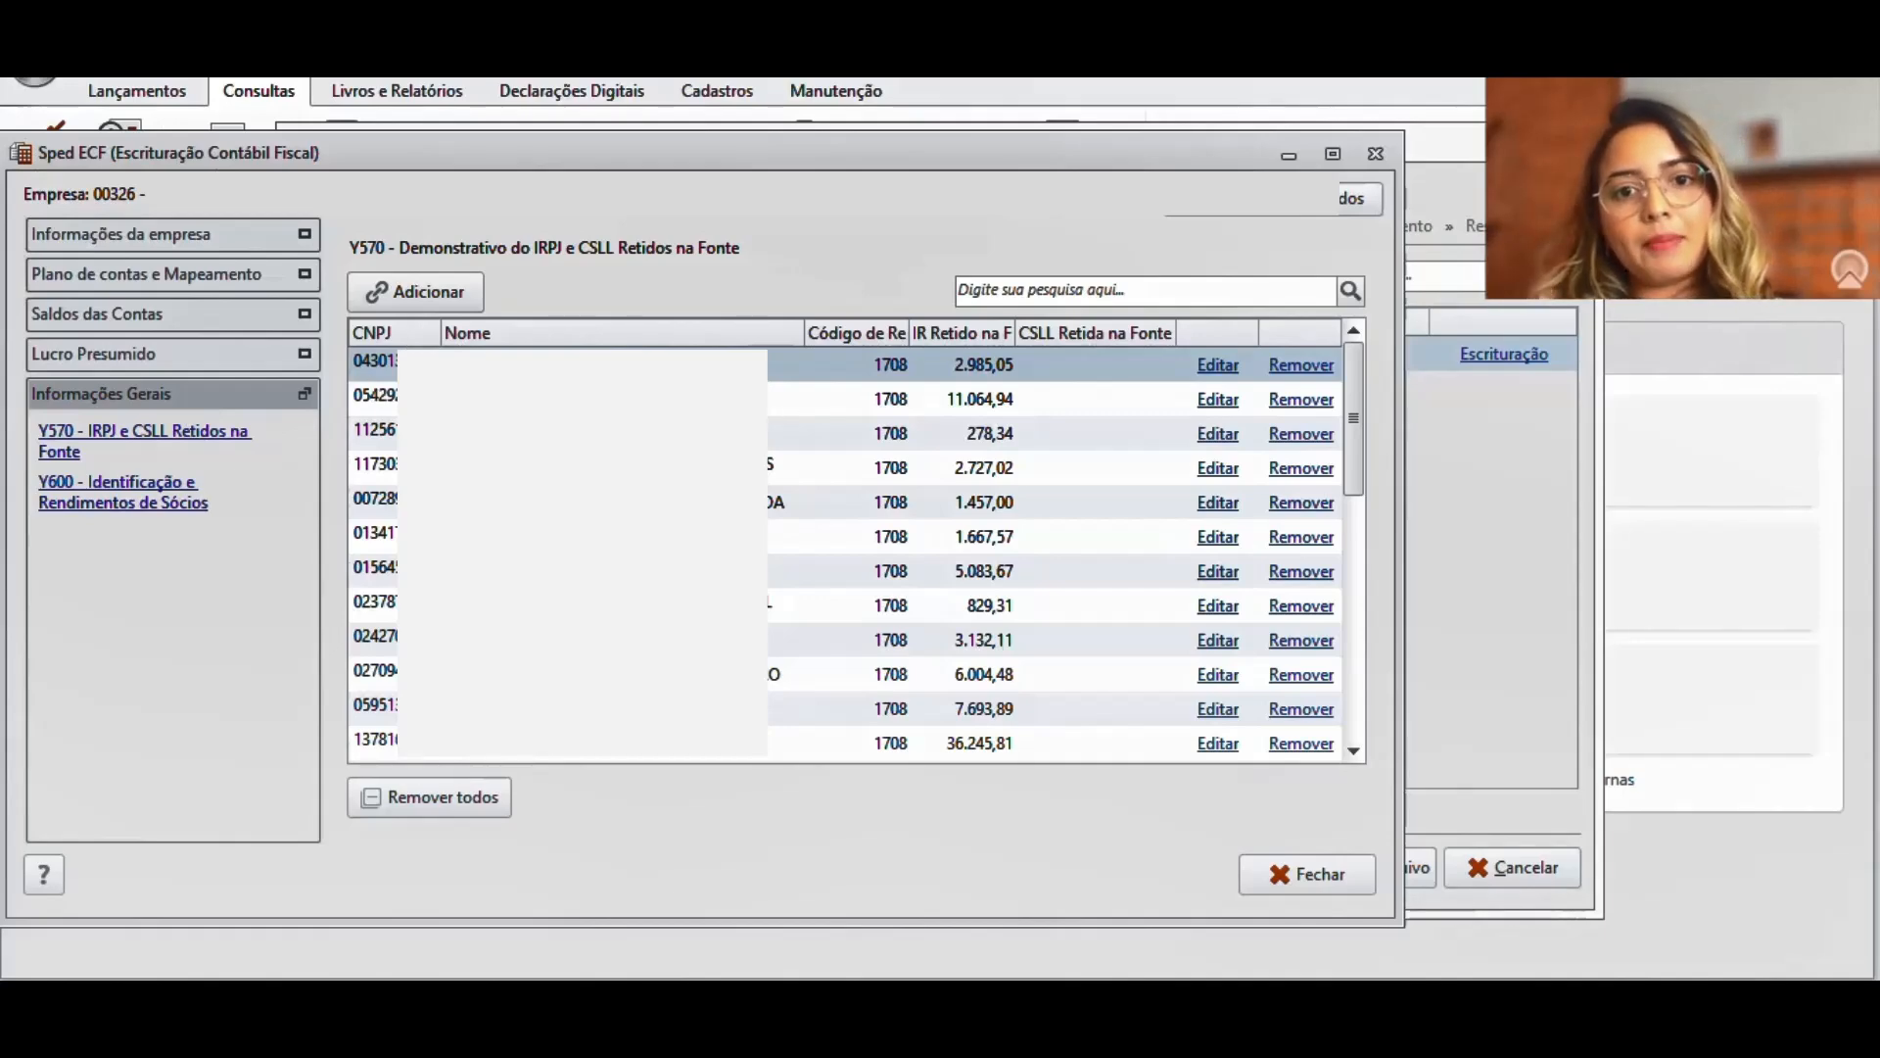
click(1185, 997)
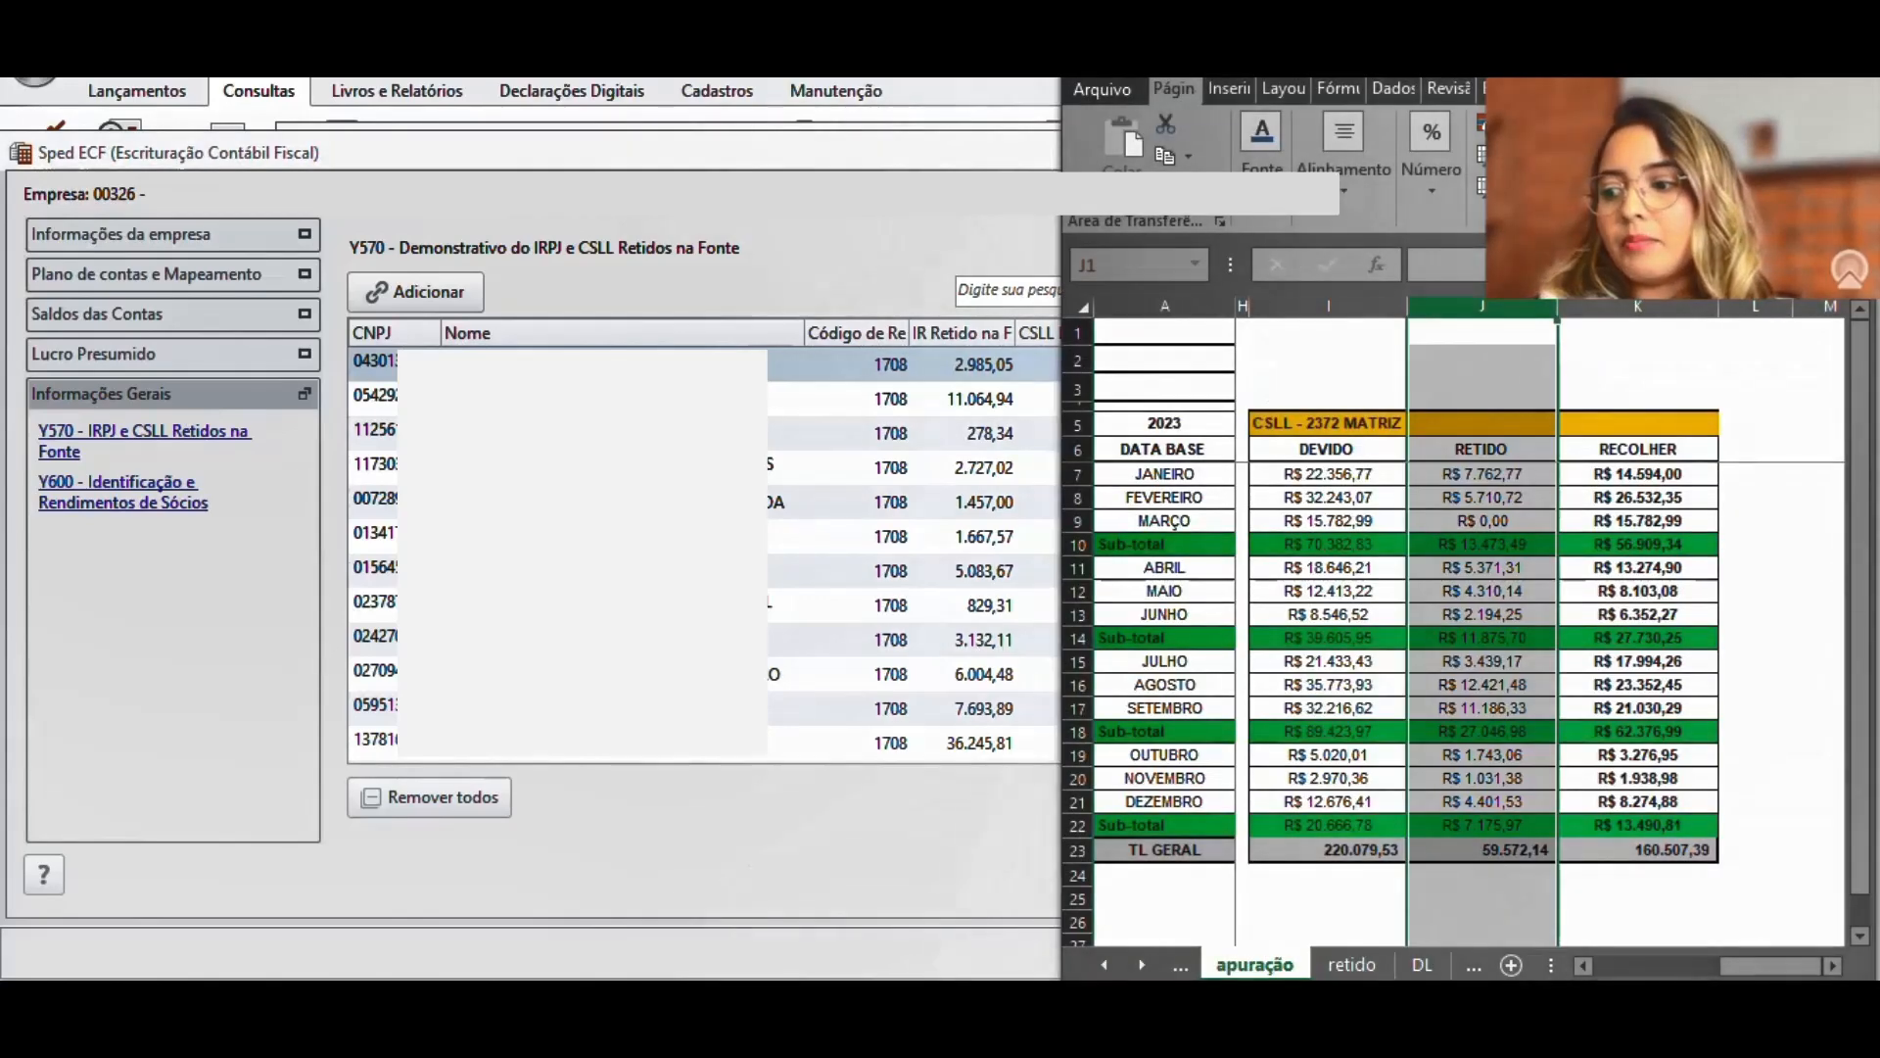
click(1285, 736)
click(1142, 965)
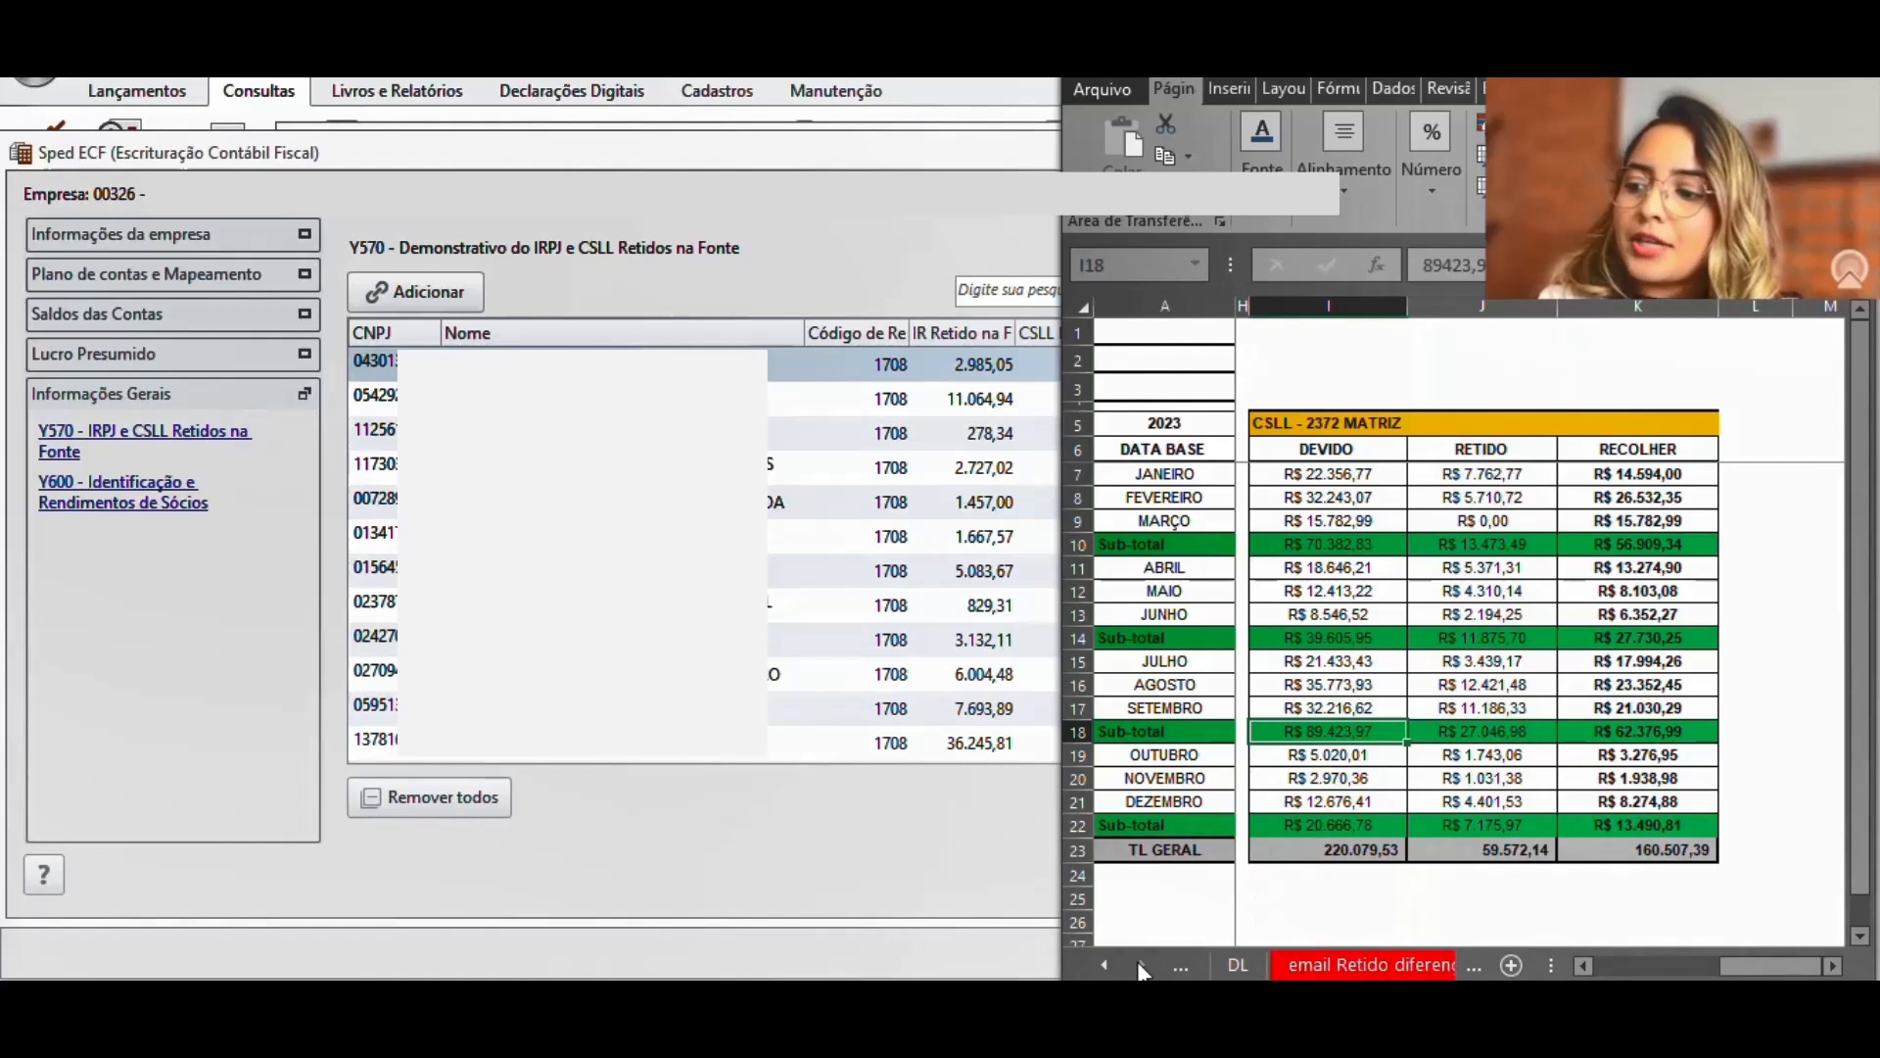
click(1109, 966)
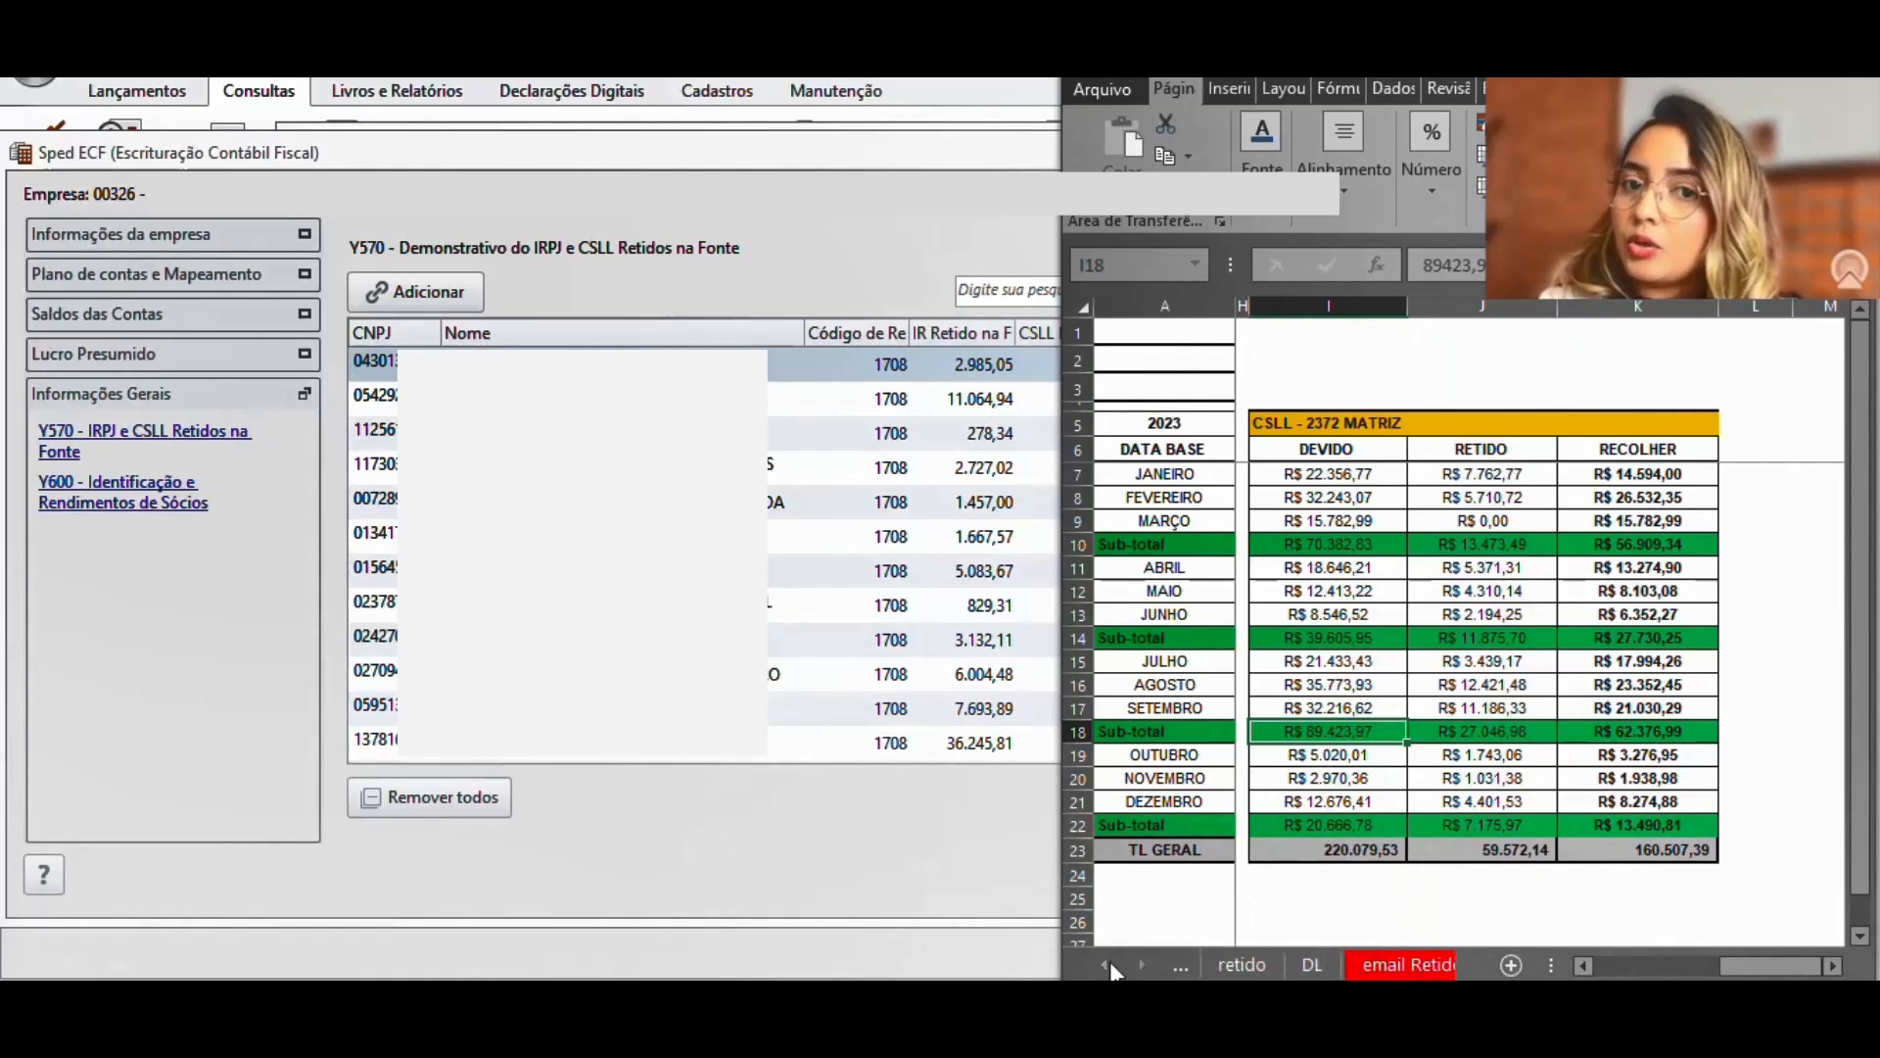
click(1482, 590)
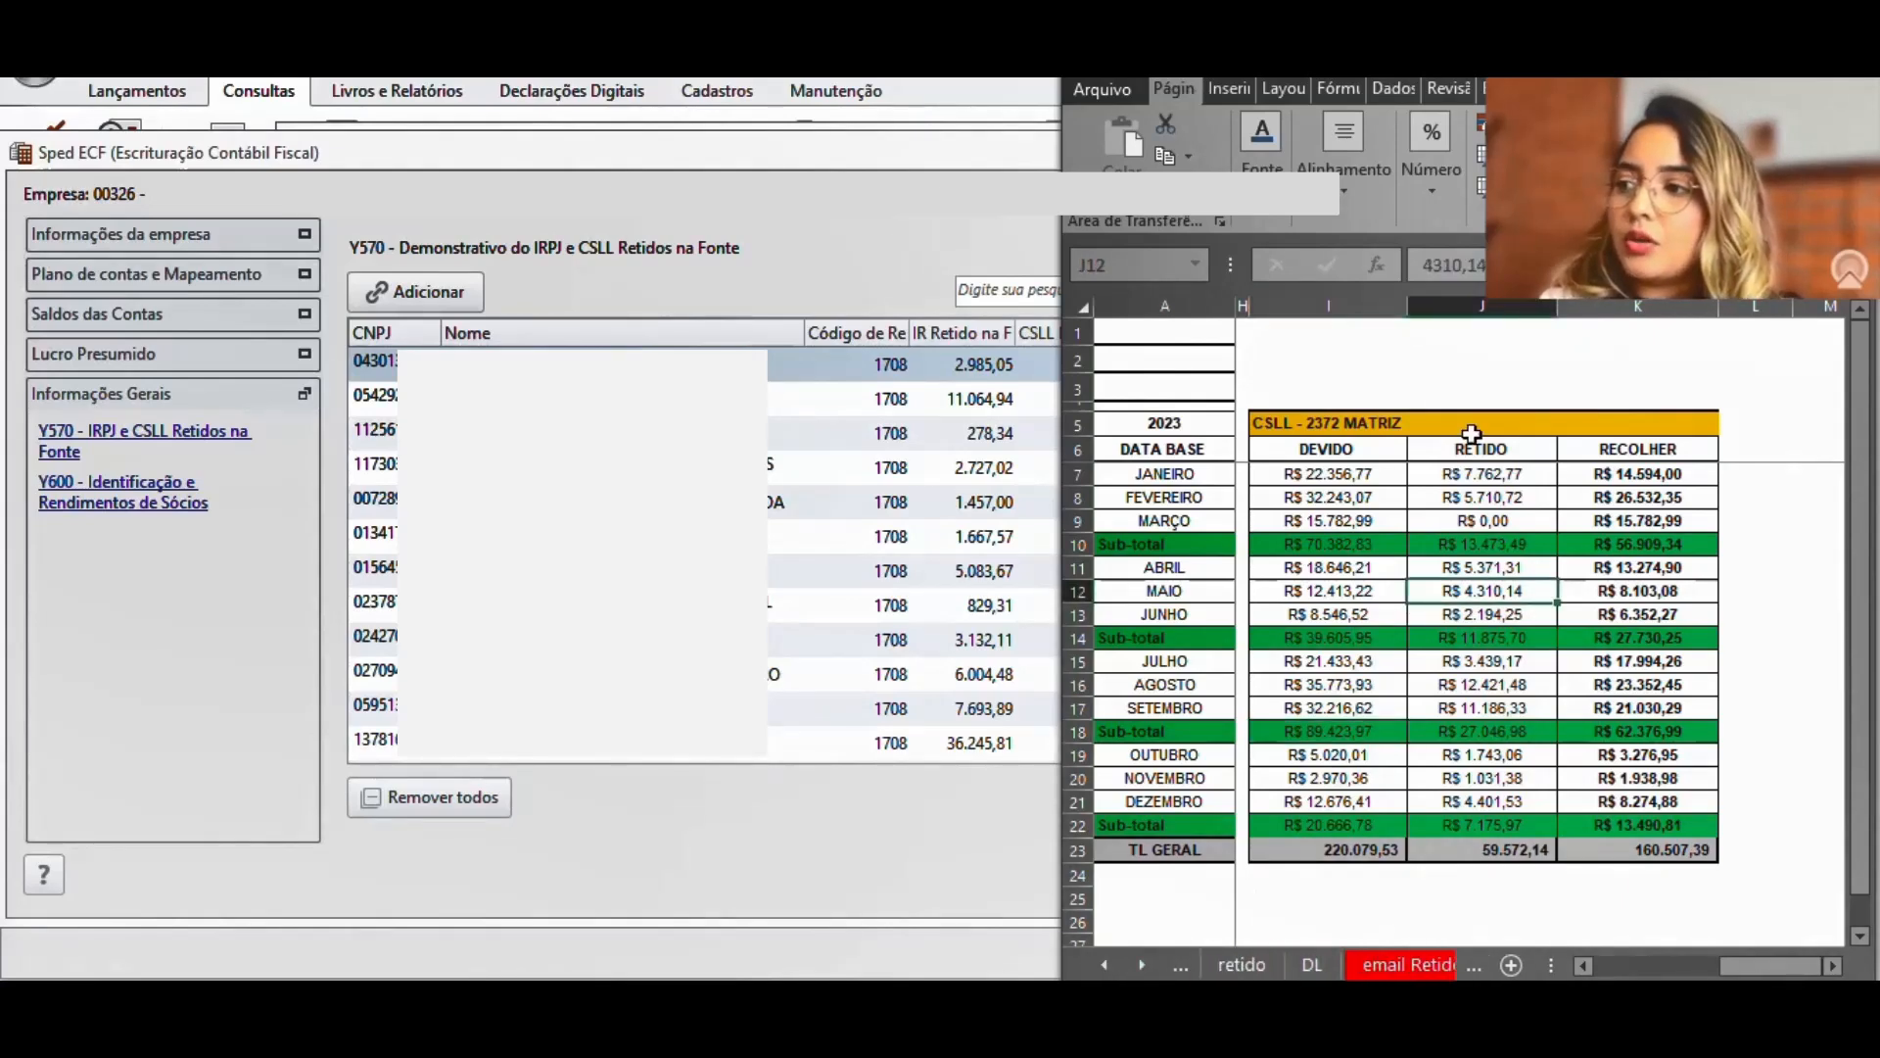
click(1466, 309)
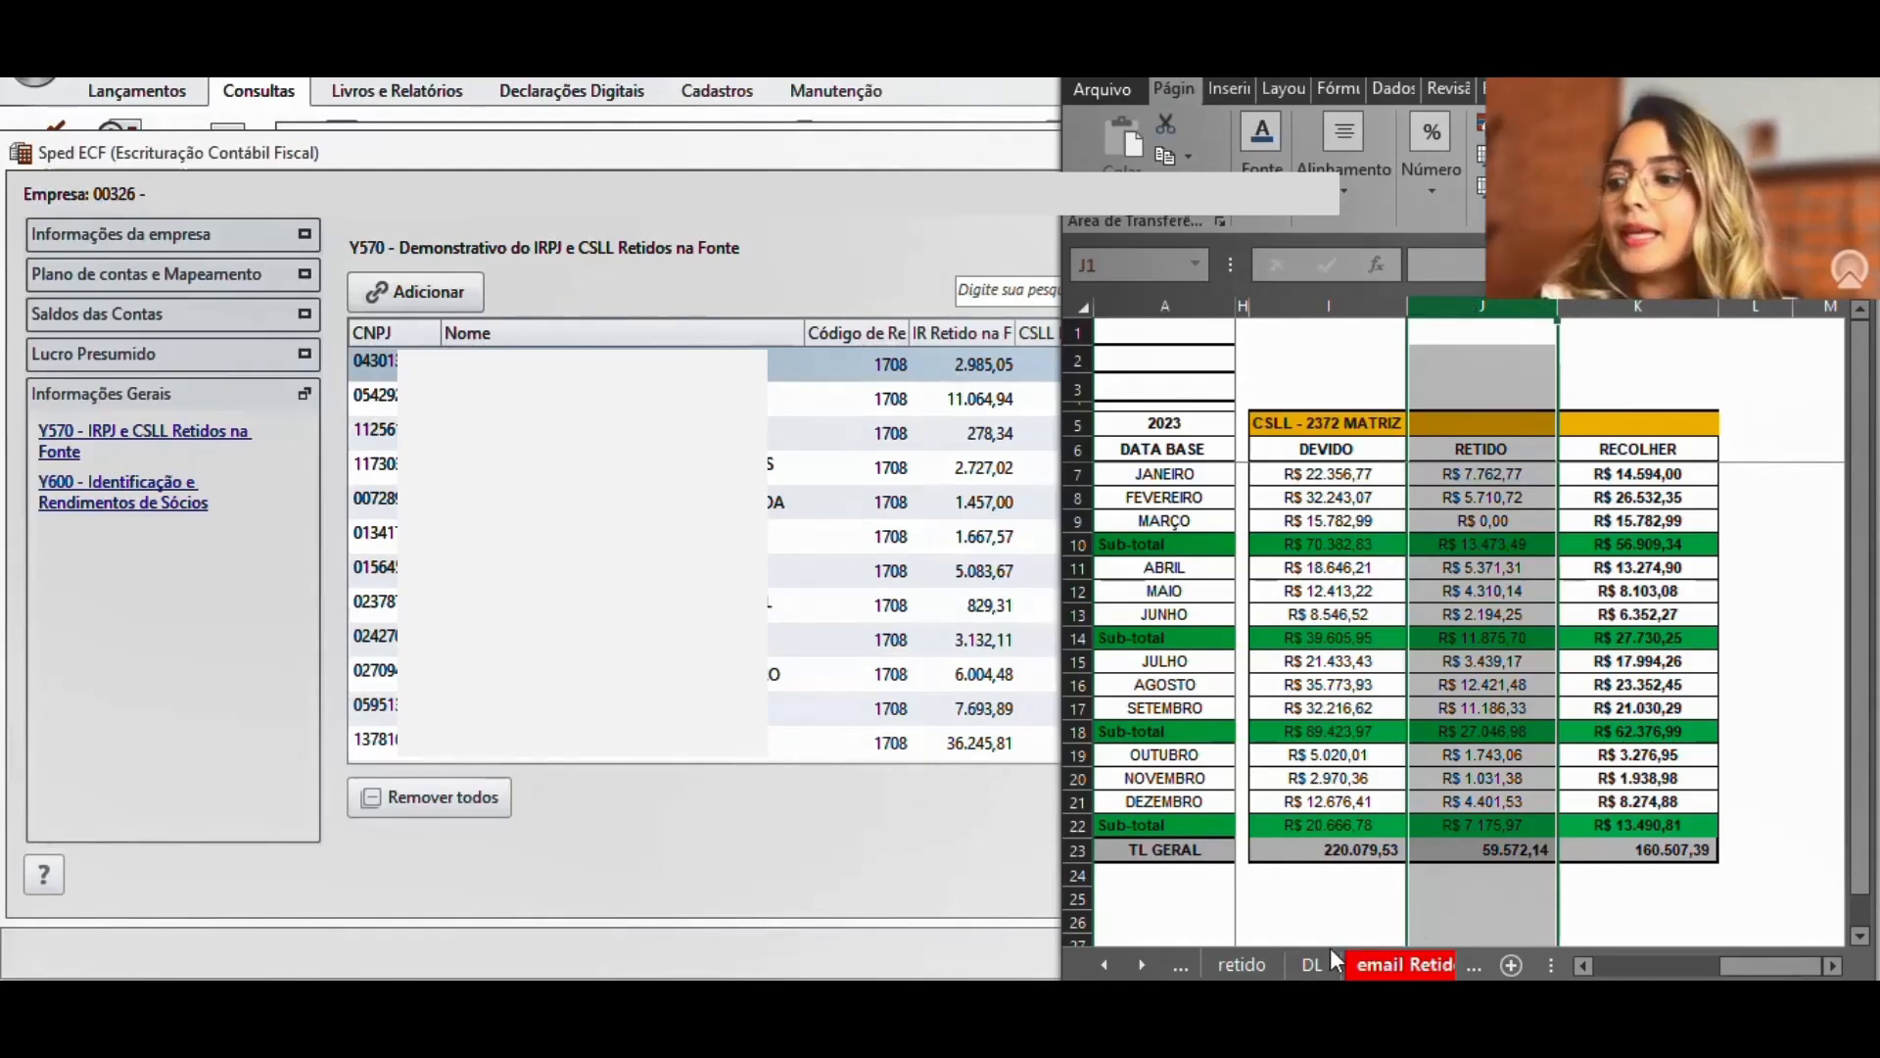
Open the retido sheet and expand its collapsed column group to show the withheld IRRF amounts beside the CSLL amounts.
click(1232, 965)
click(1434, 618)
click(1263, 589)
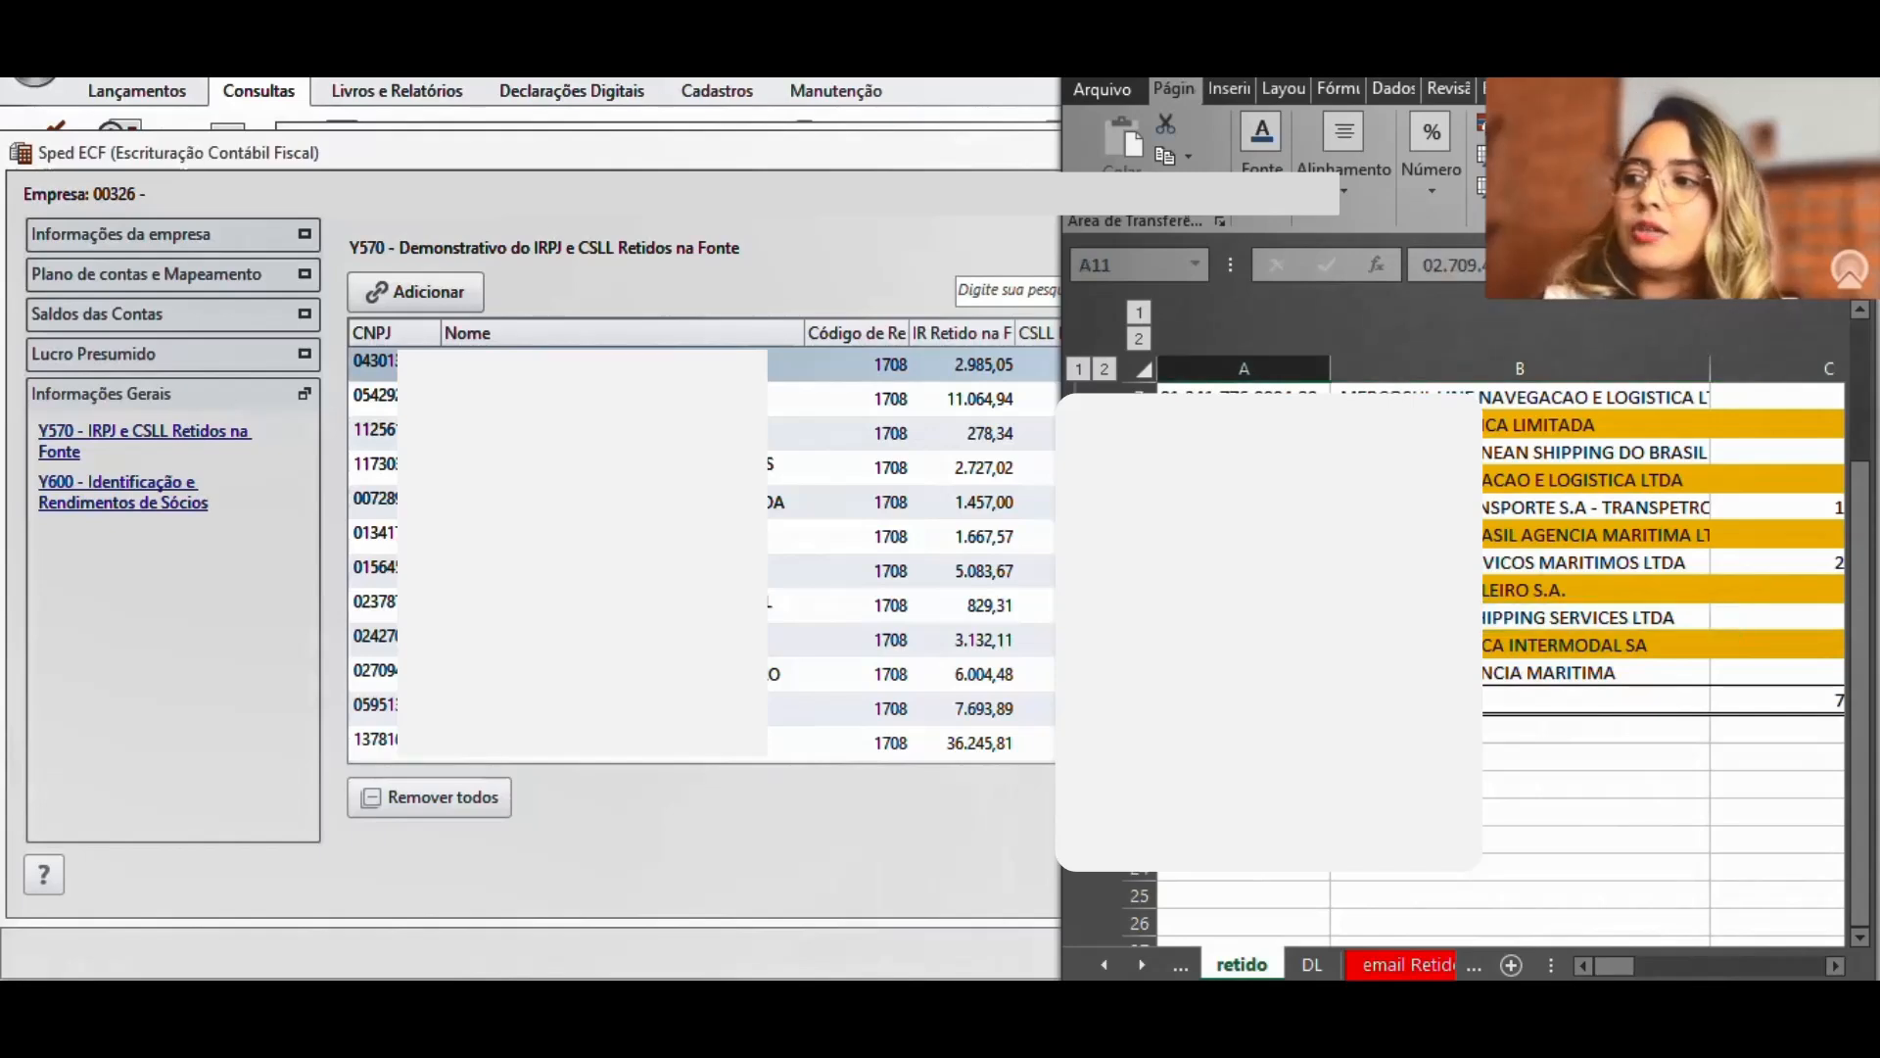
scroll(1263, 589, up, 2)
click(1459, 507)
scroll(1740, 454, right, 3)
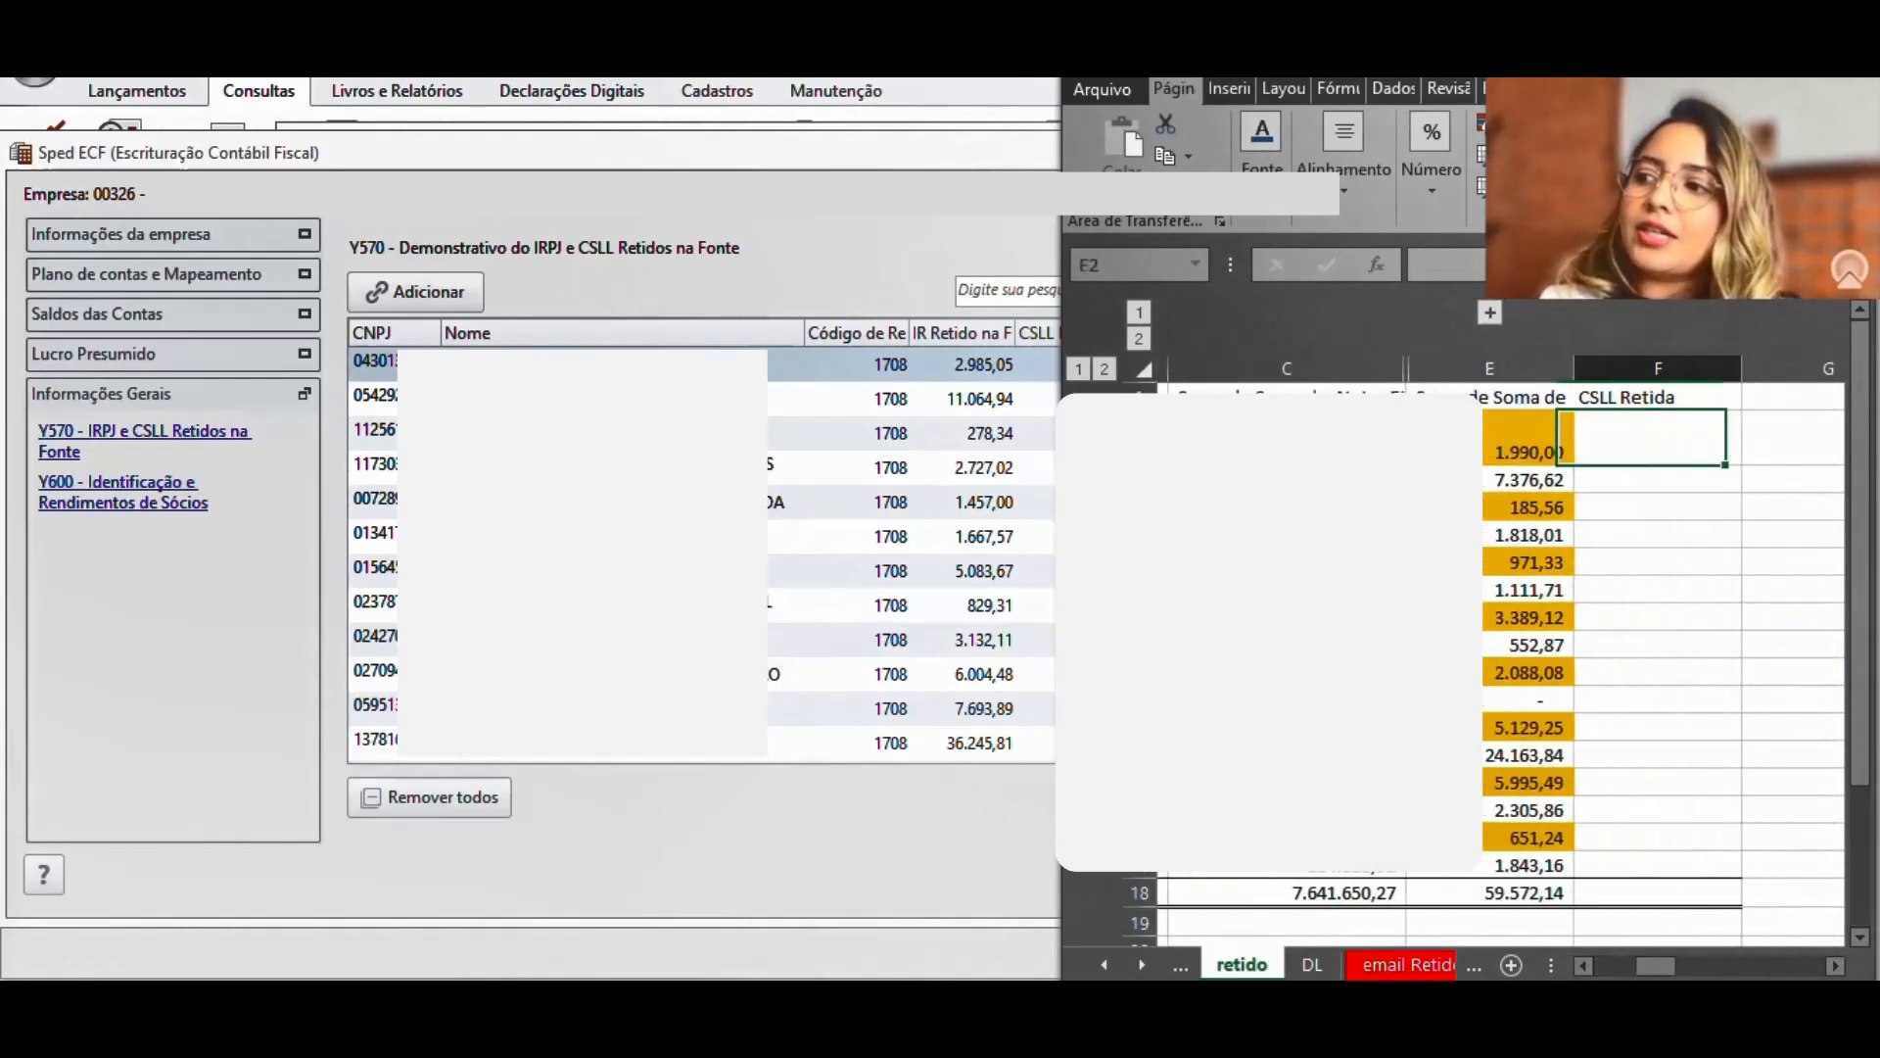
click(1296, 363)
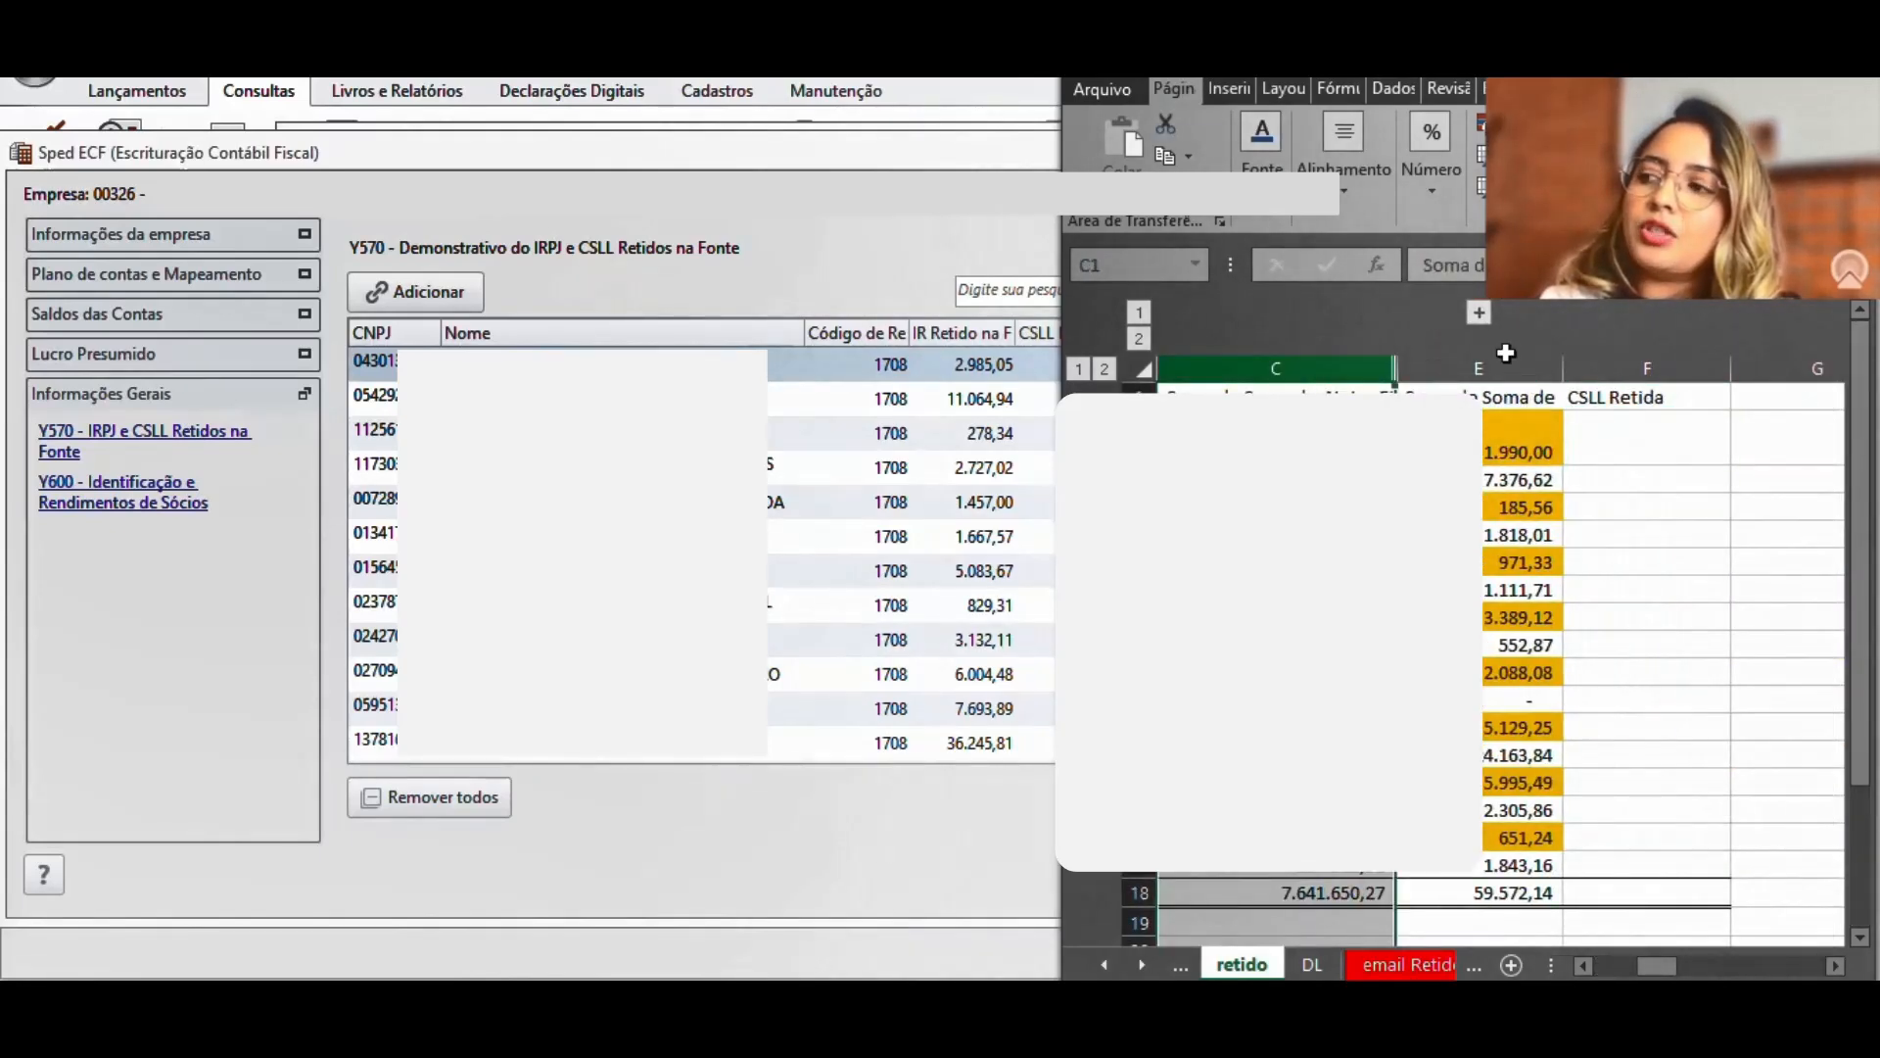
click(1480, 313)
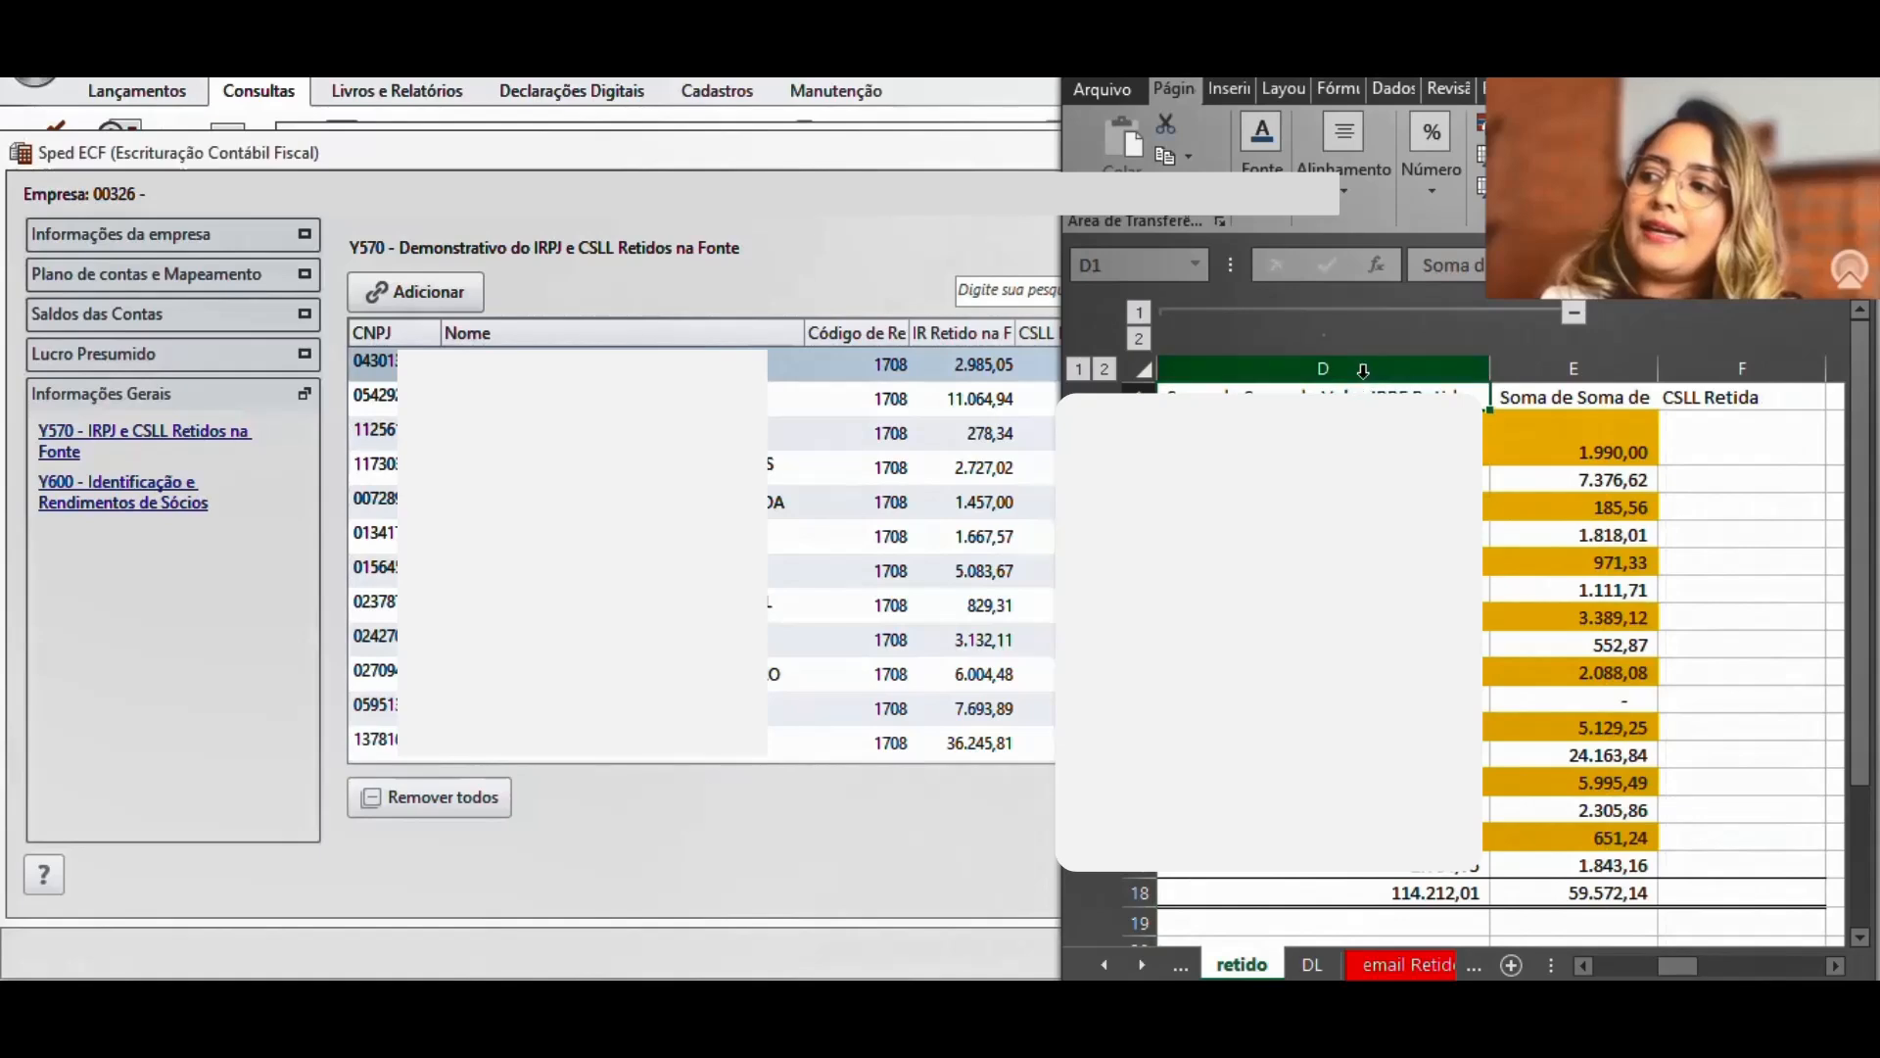
click(1523, 535)
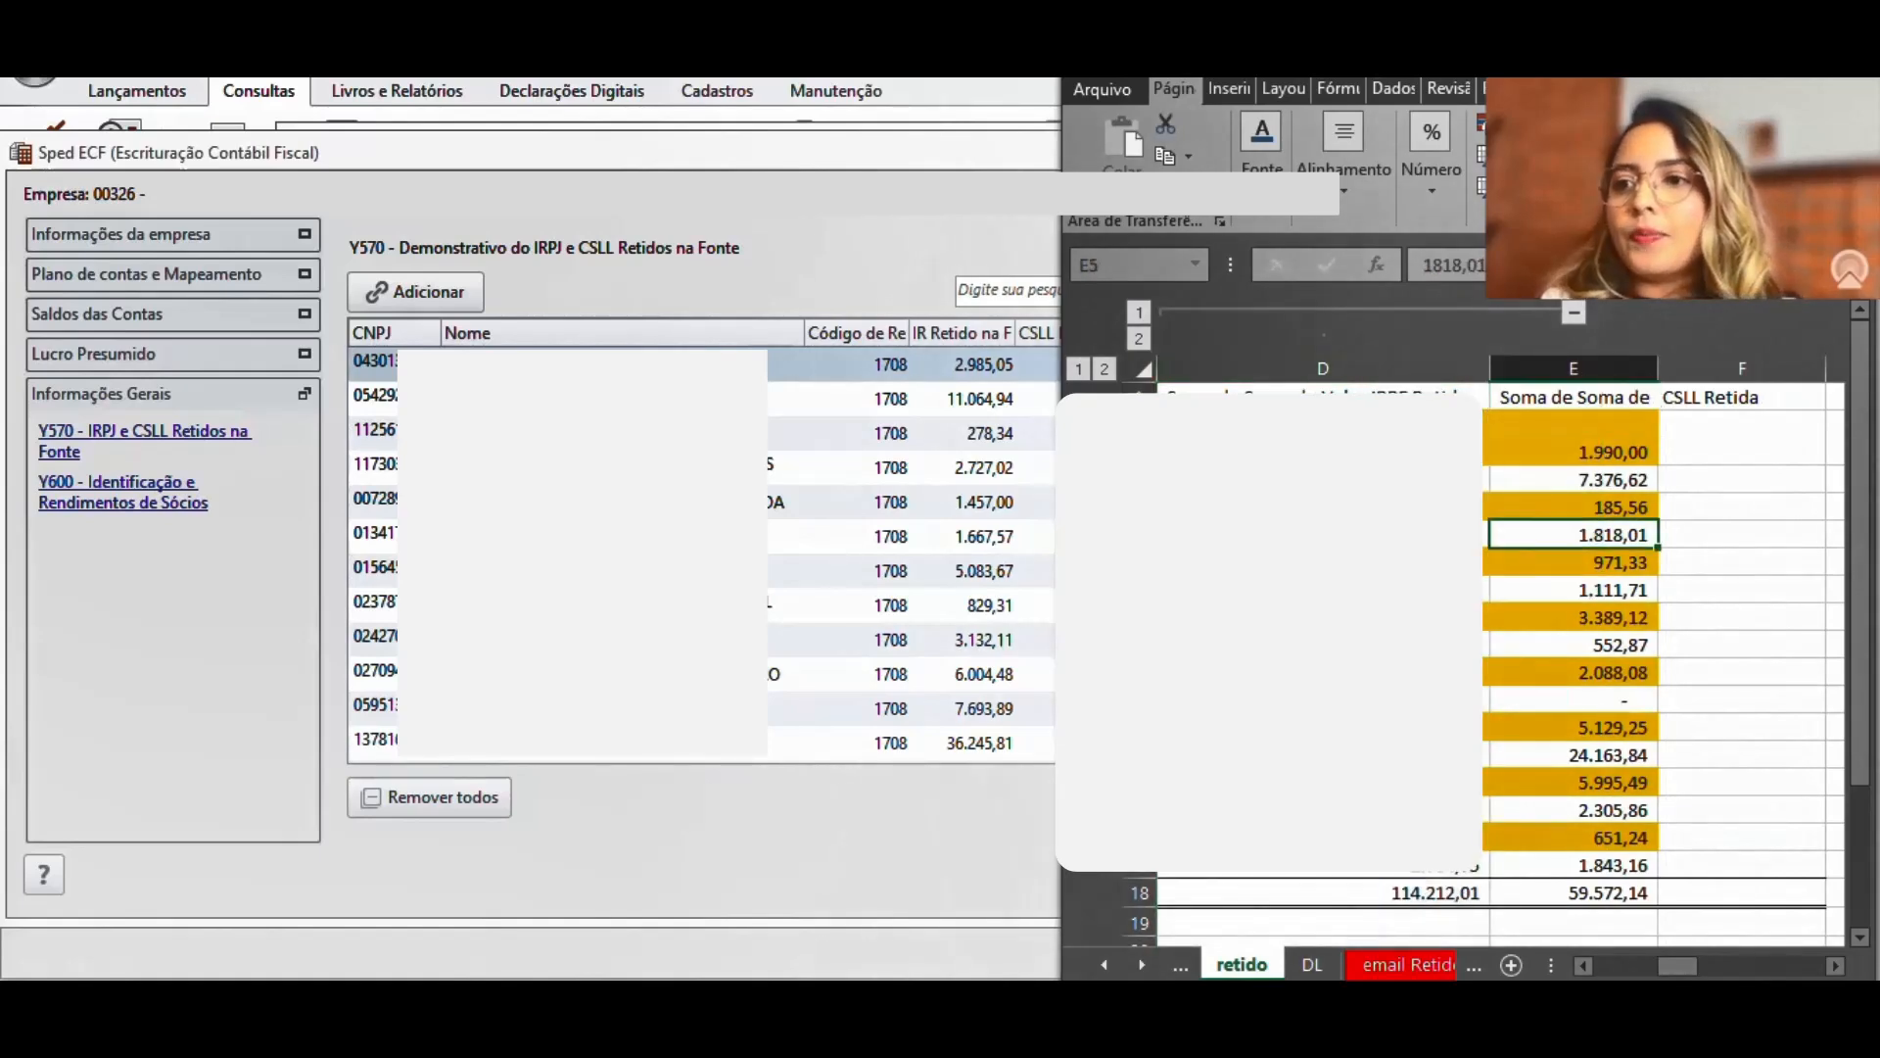
Open the first Y570 entry for editing in Sped ECF and examine its revenue code and gross income.
click(543, 302)
click(1219, 366)
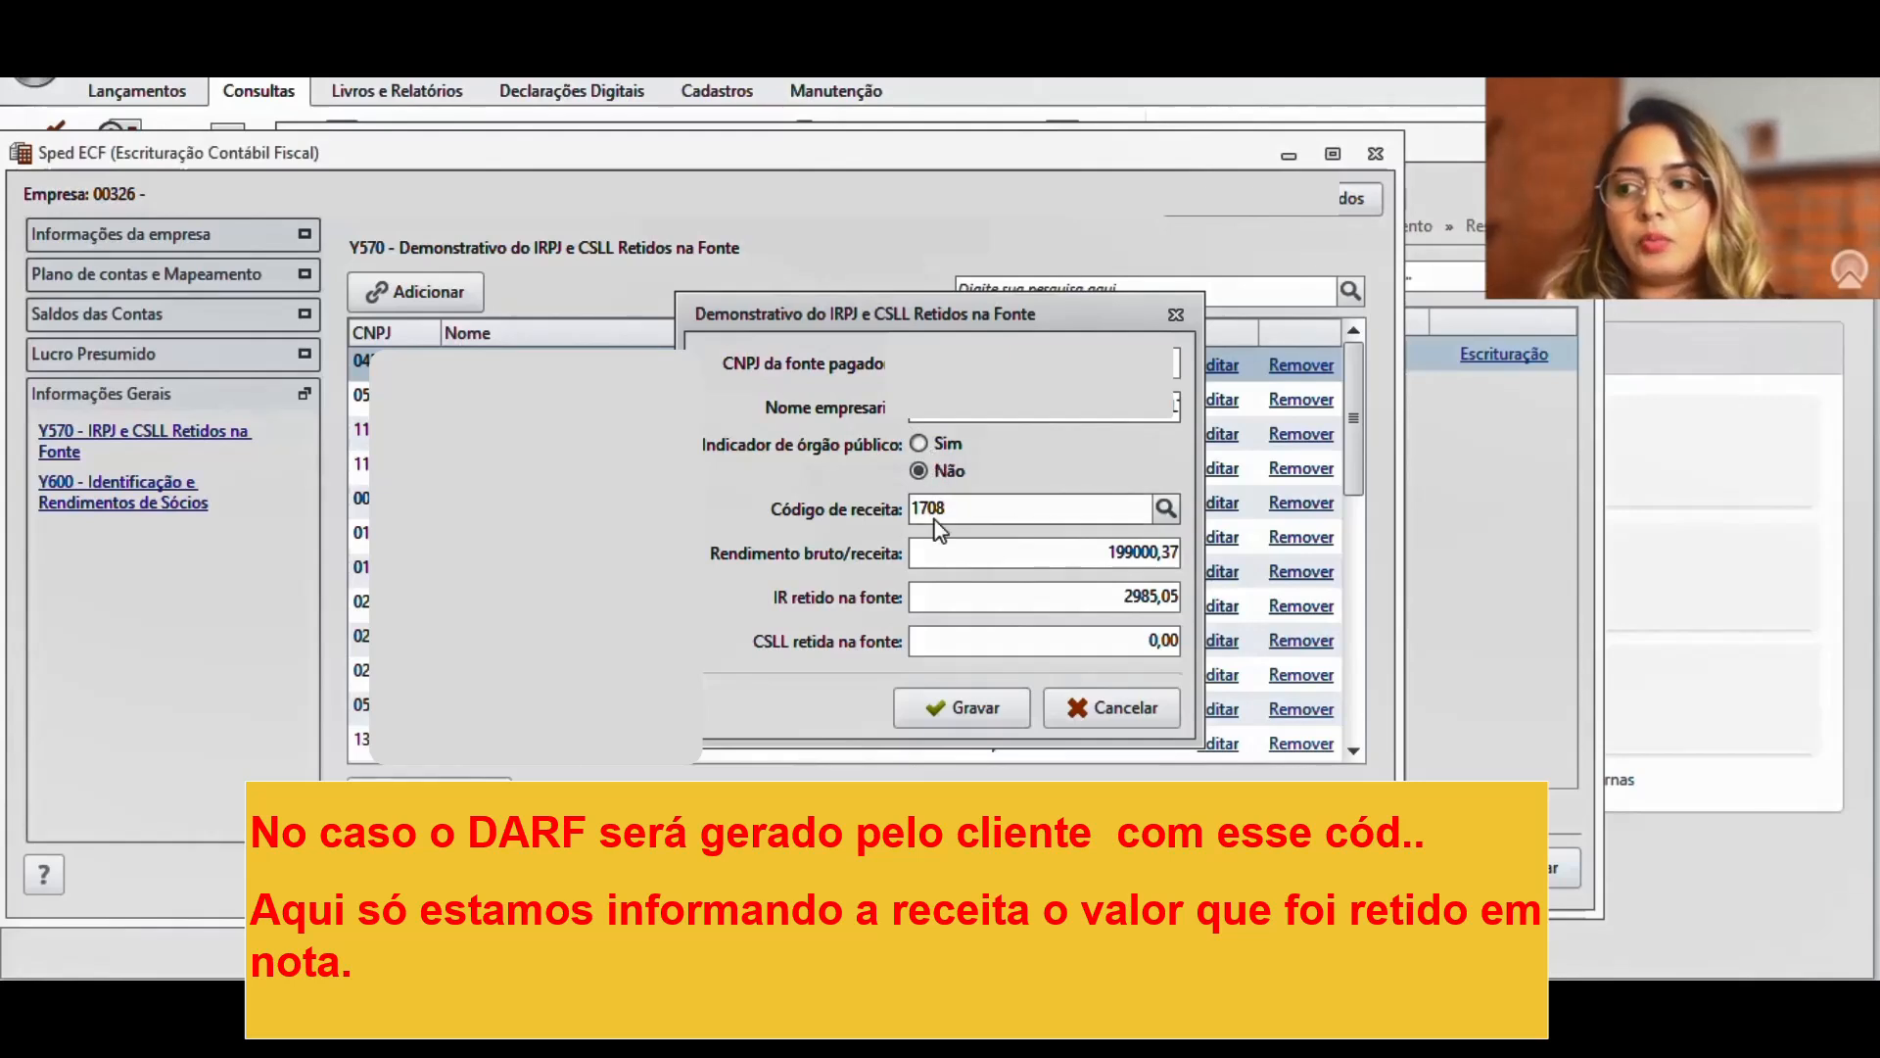
drag(966, 509, 839, 511)
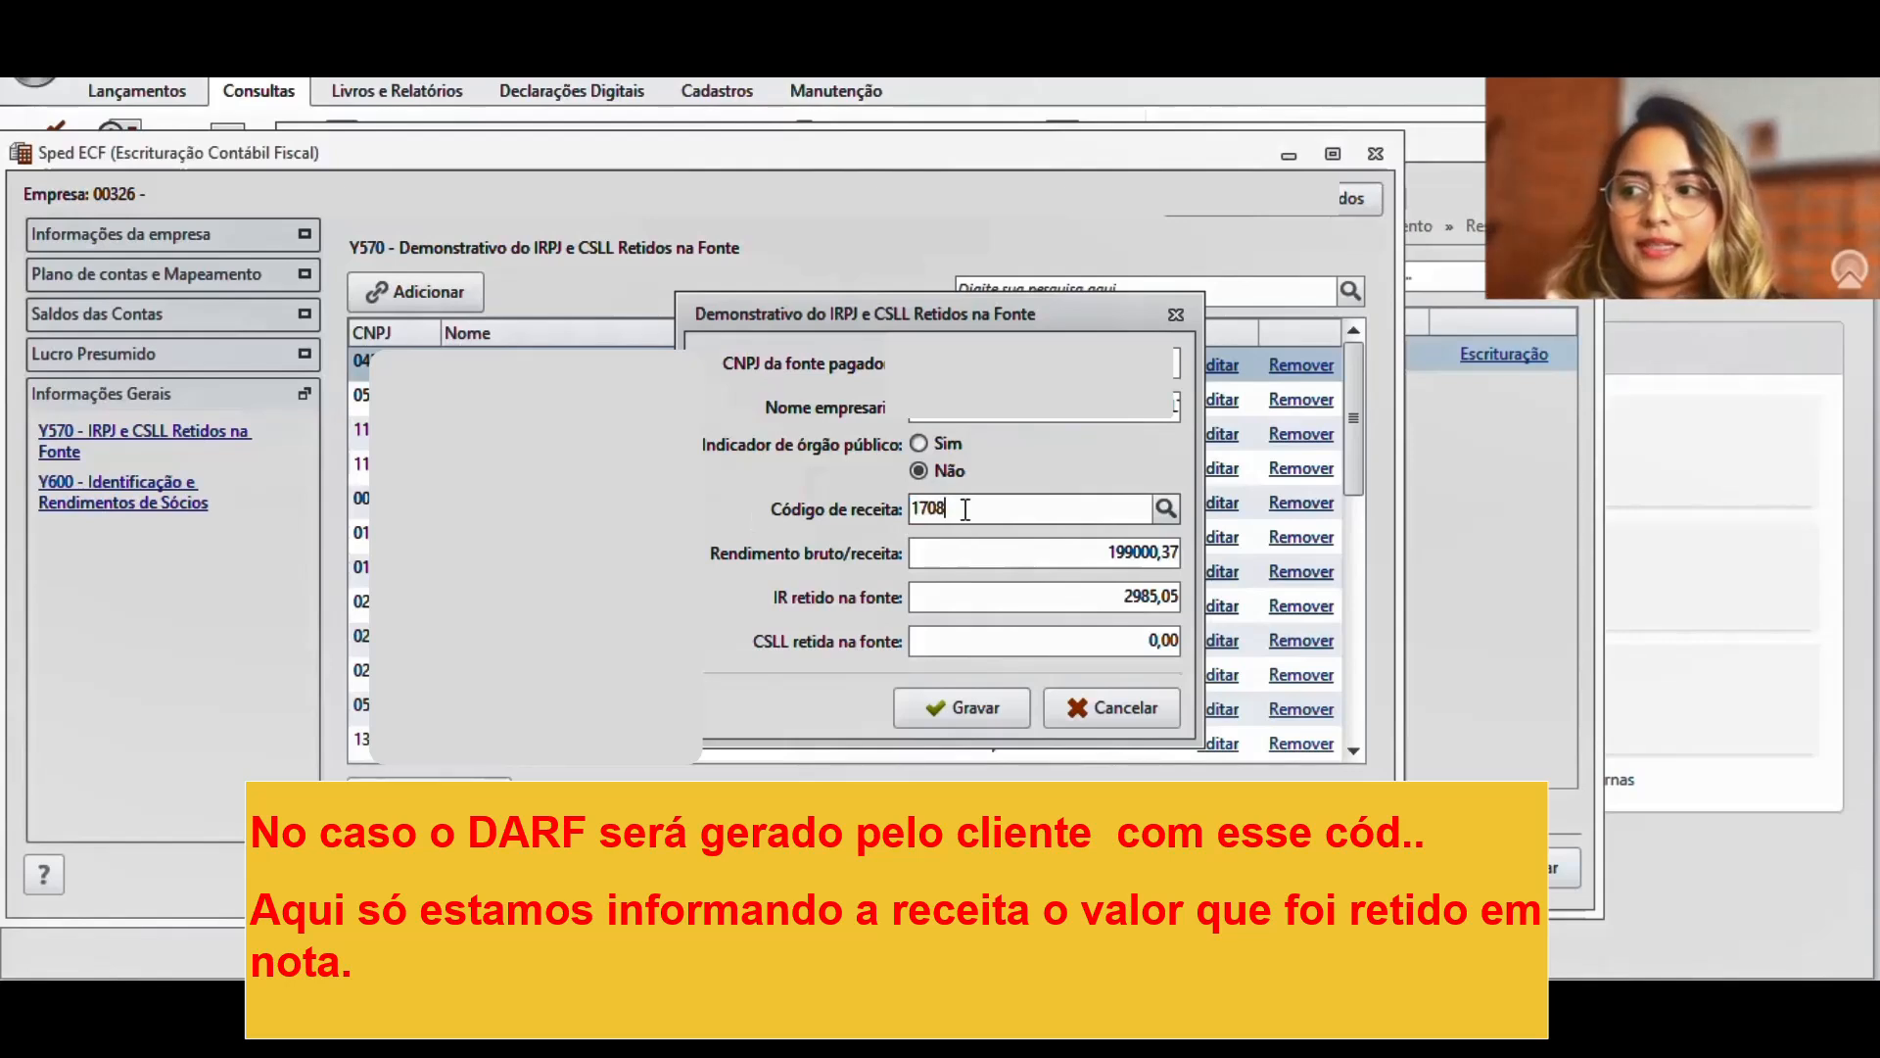
click(980, 551)
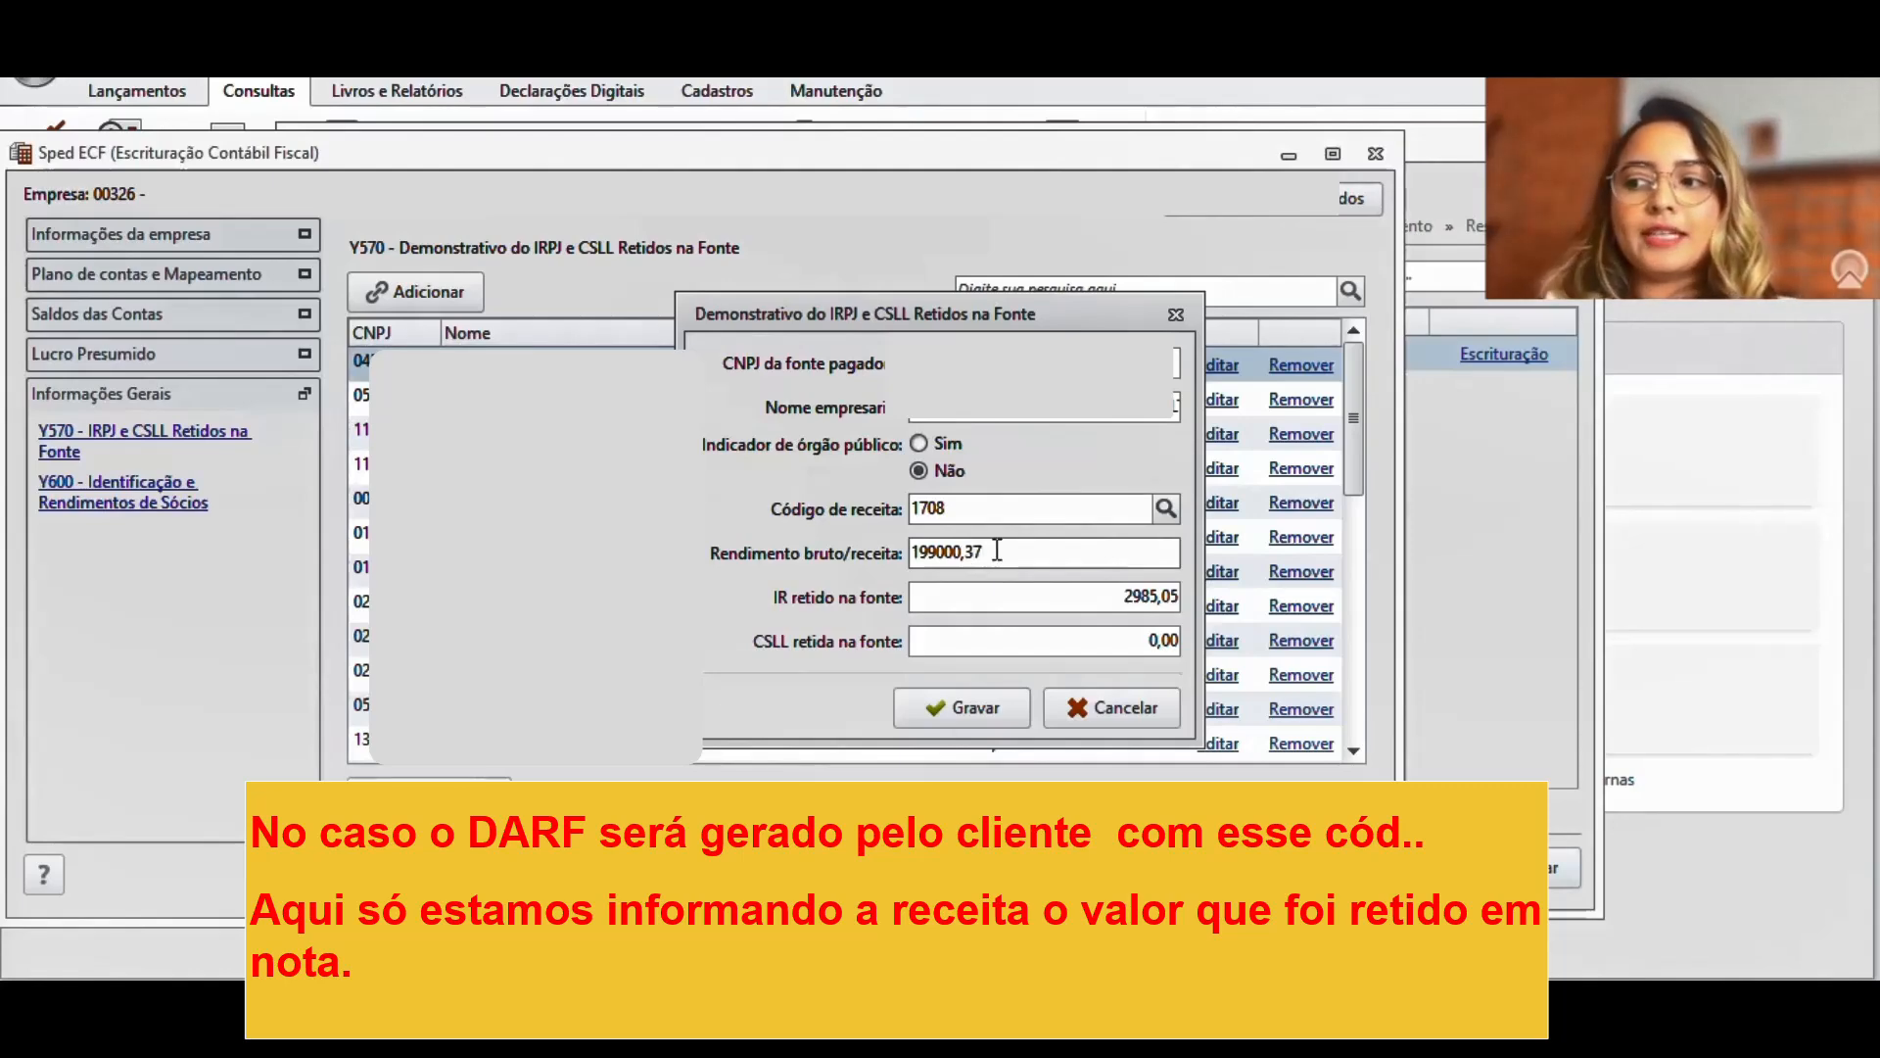
double_click(982, 551)
Find the first payer's gross invoice total in column C of the retido sheet and narrow the IRRF column D.
key(alt+Tab)
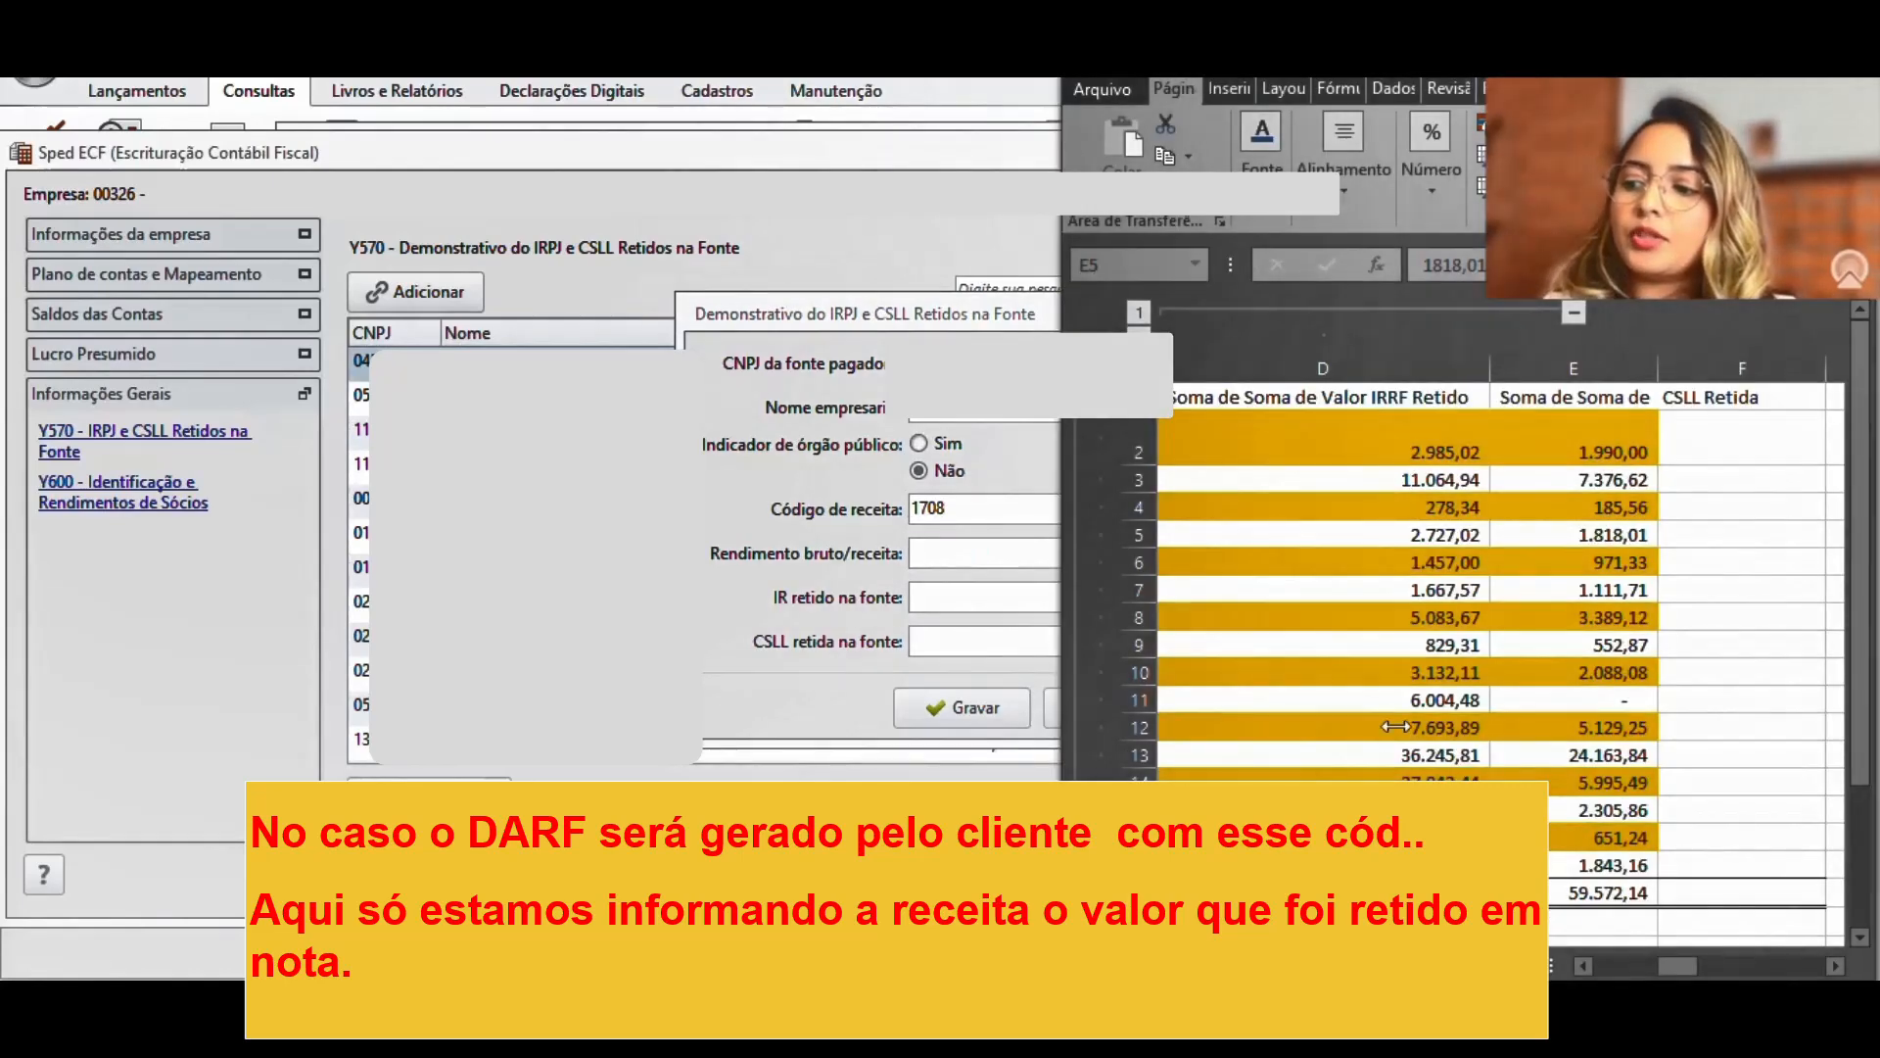
click(1342, 445)
key(Left)
key(Left)
key(Right)
scroll(1639, 385, right, 3)
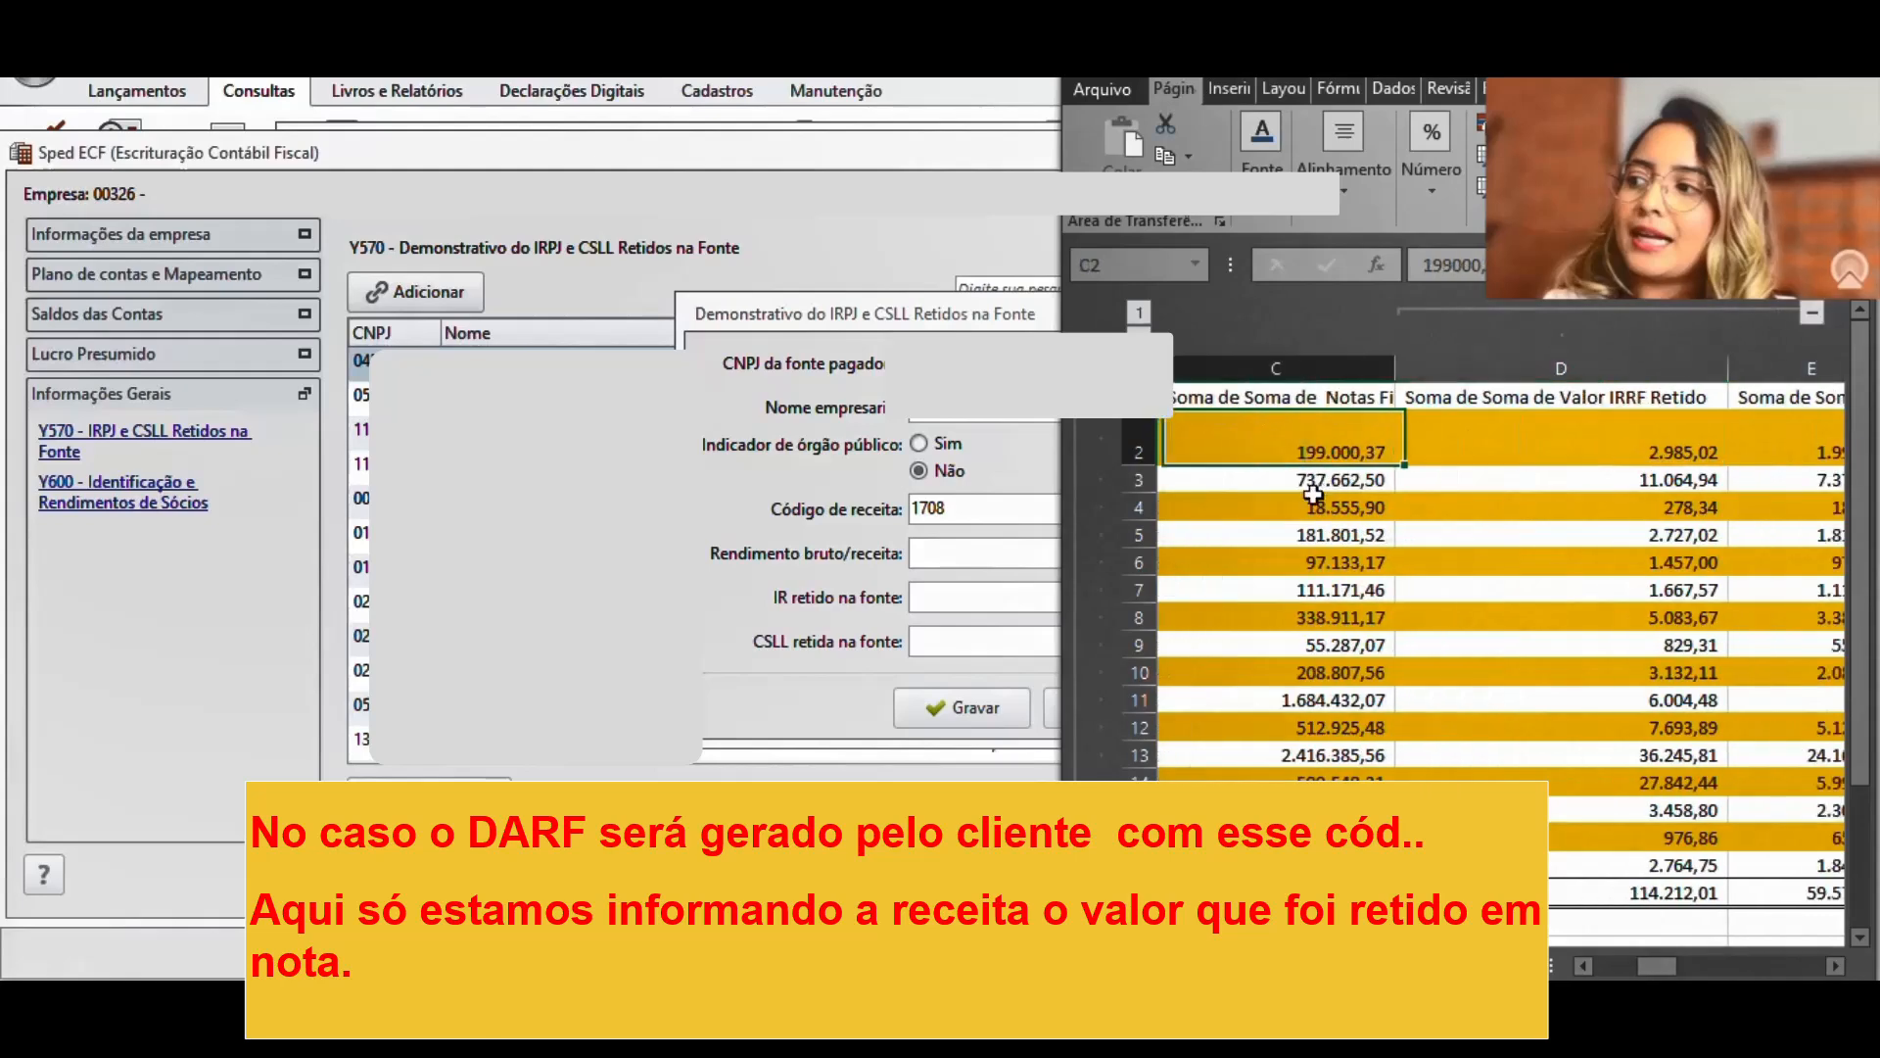
drag(1728, 370, 1540, 370)
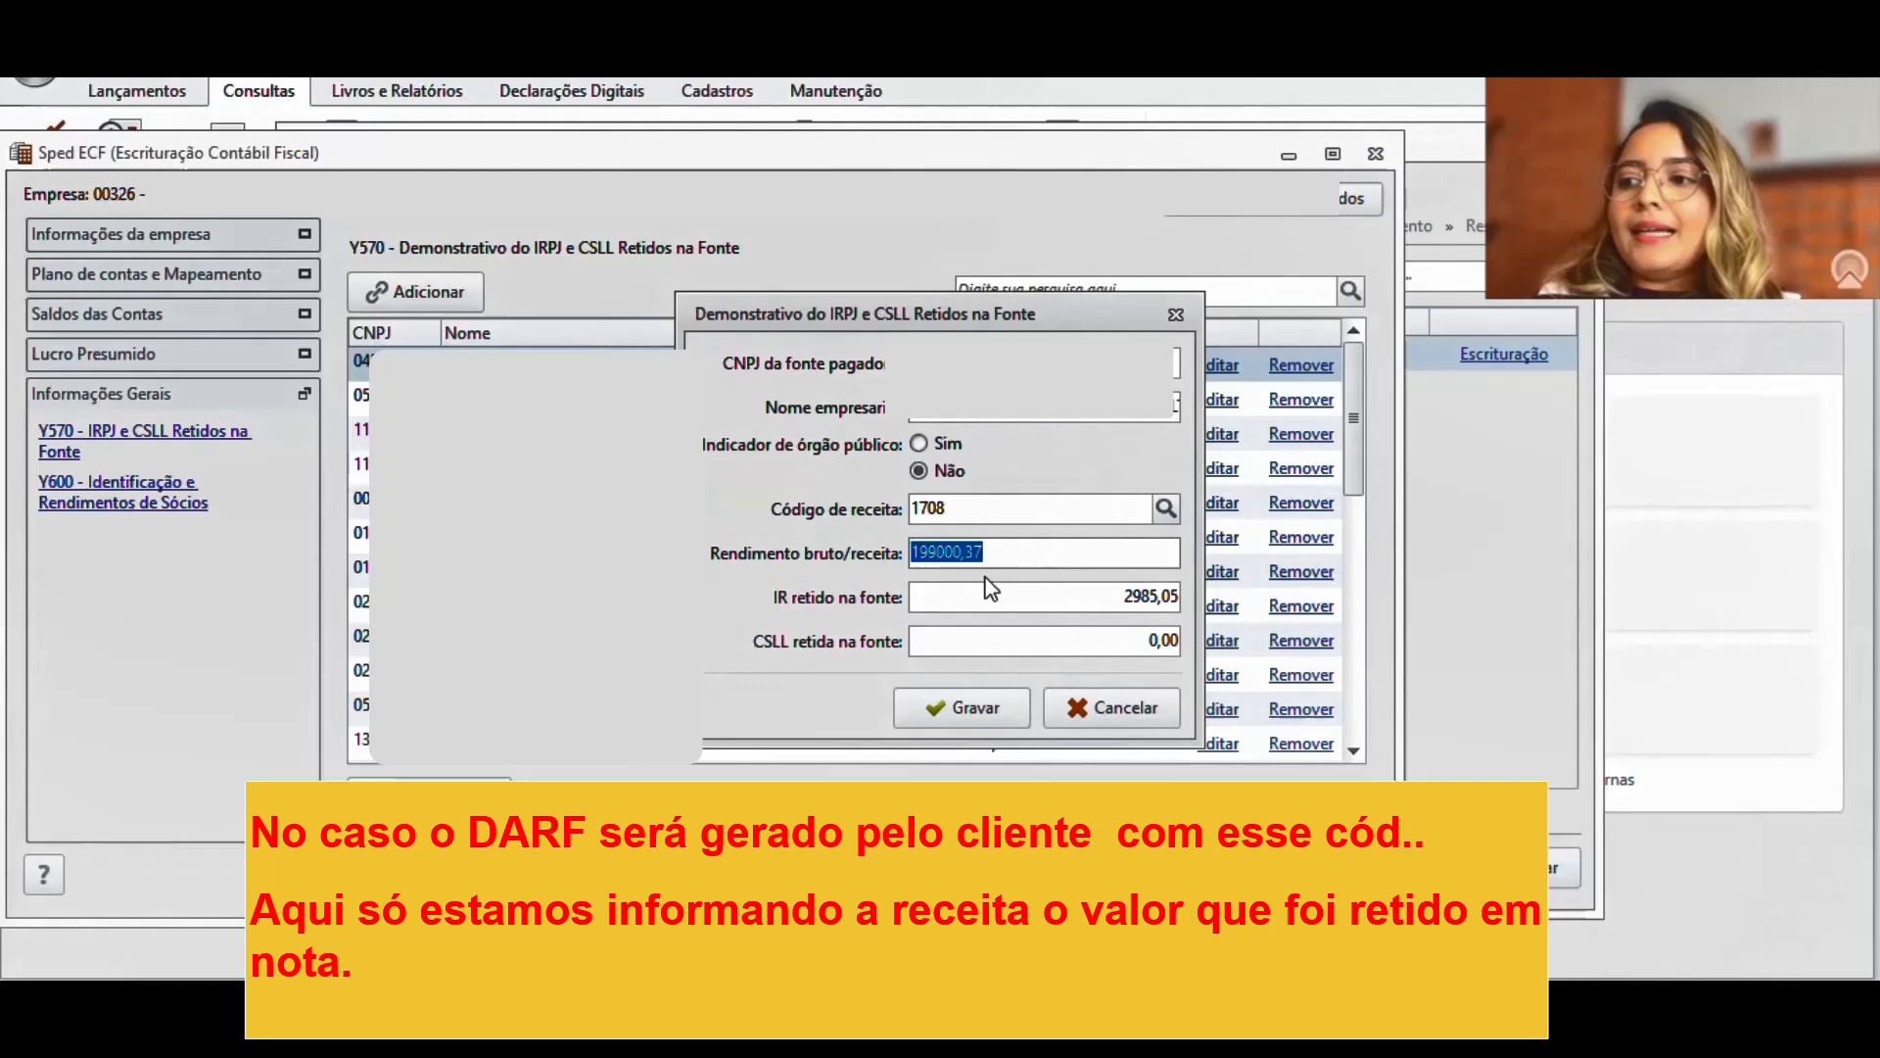
Check the first entry's withheld IR and CSLL fields against the payer's withheld amounts in row 2 of the retido sheet.
key(Tab)
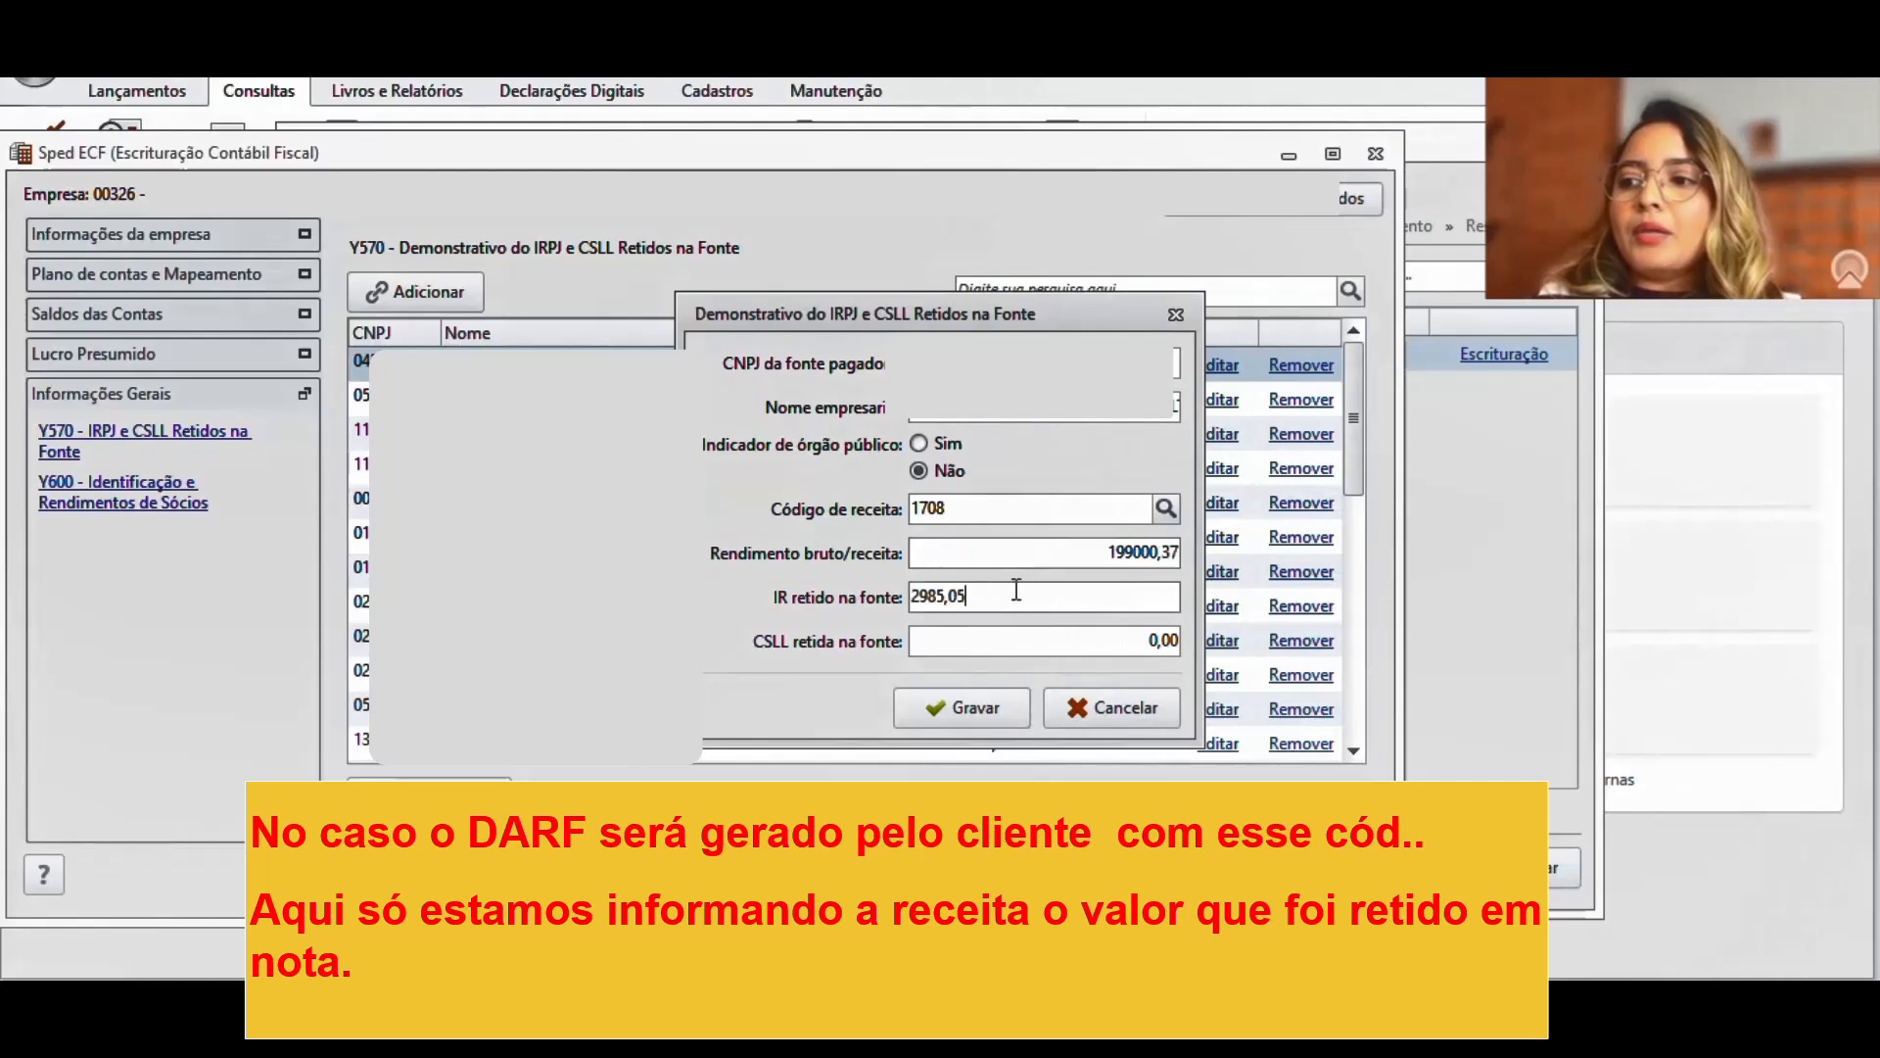
click(944, 640)
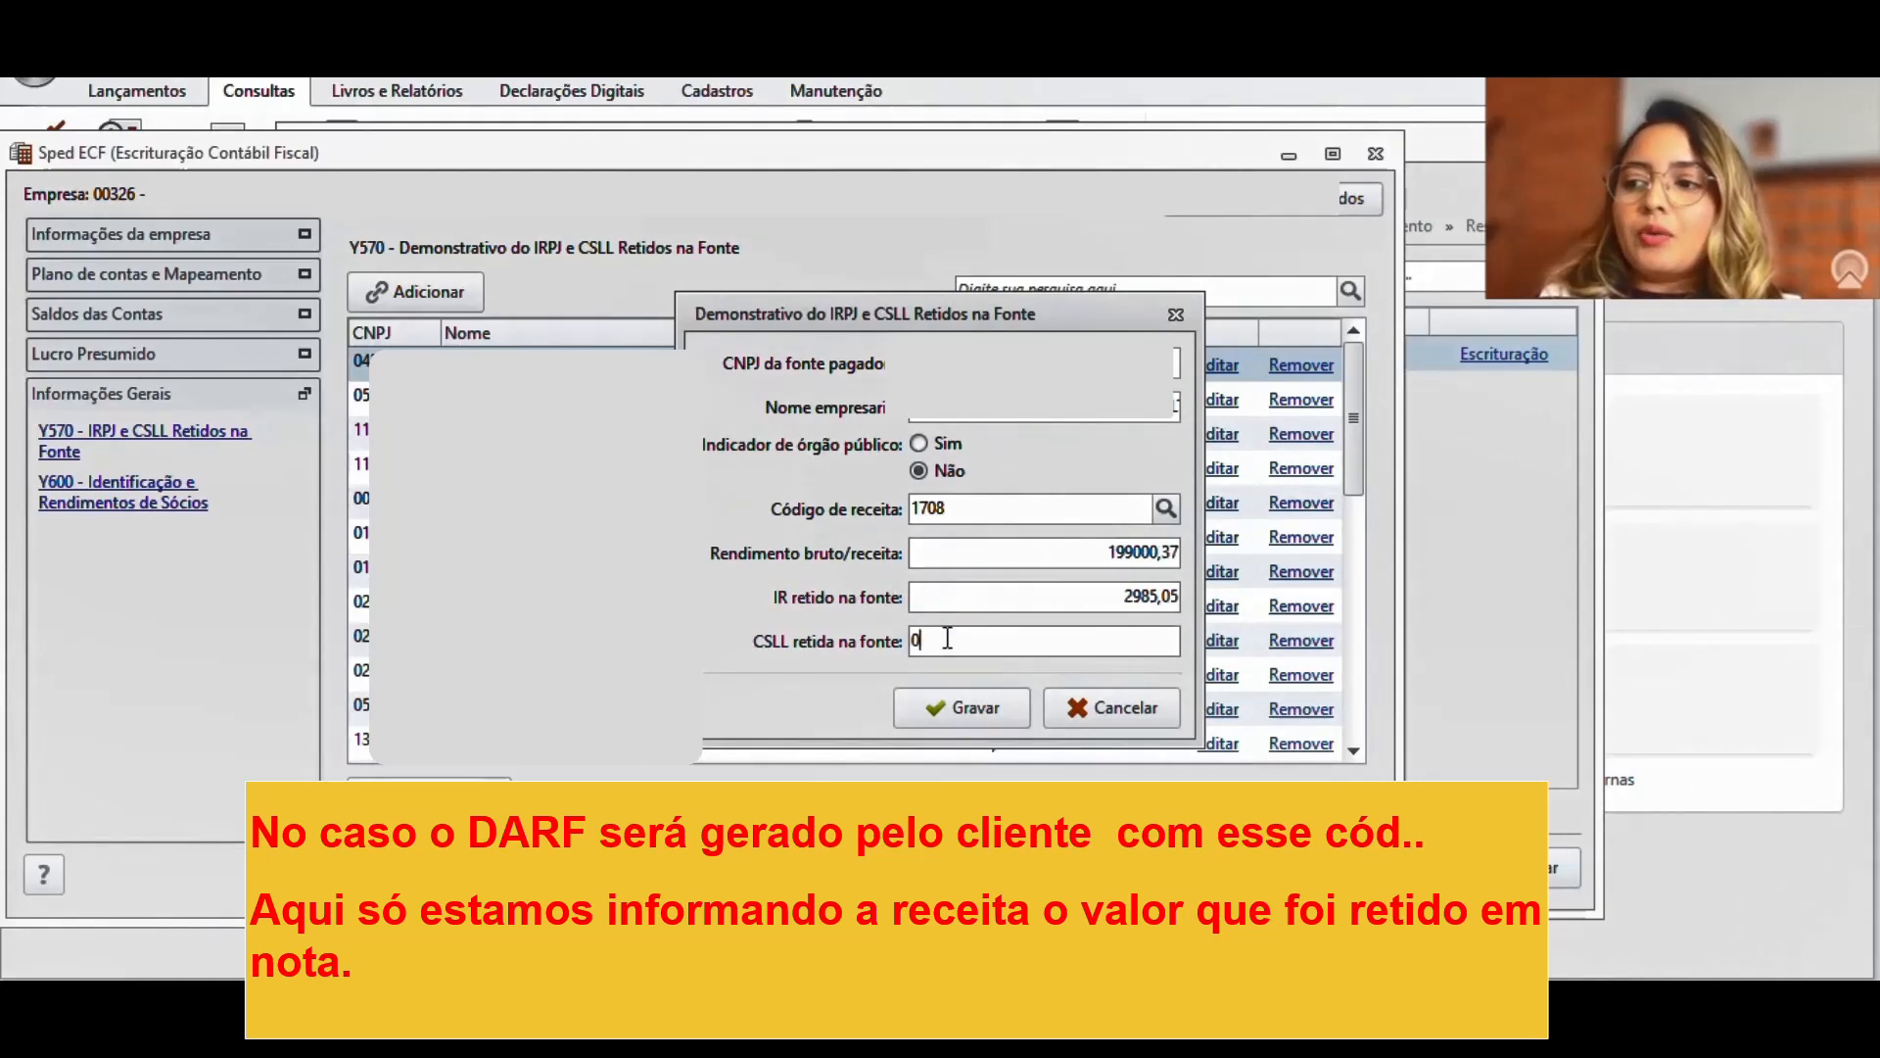
click(978, 593)
key(alt+Tab)
click(1513, 443)
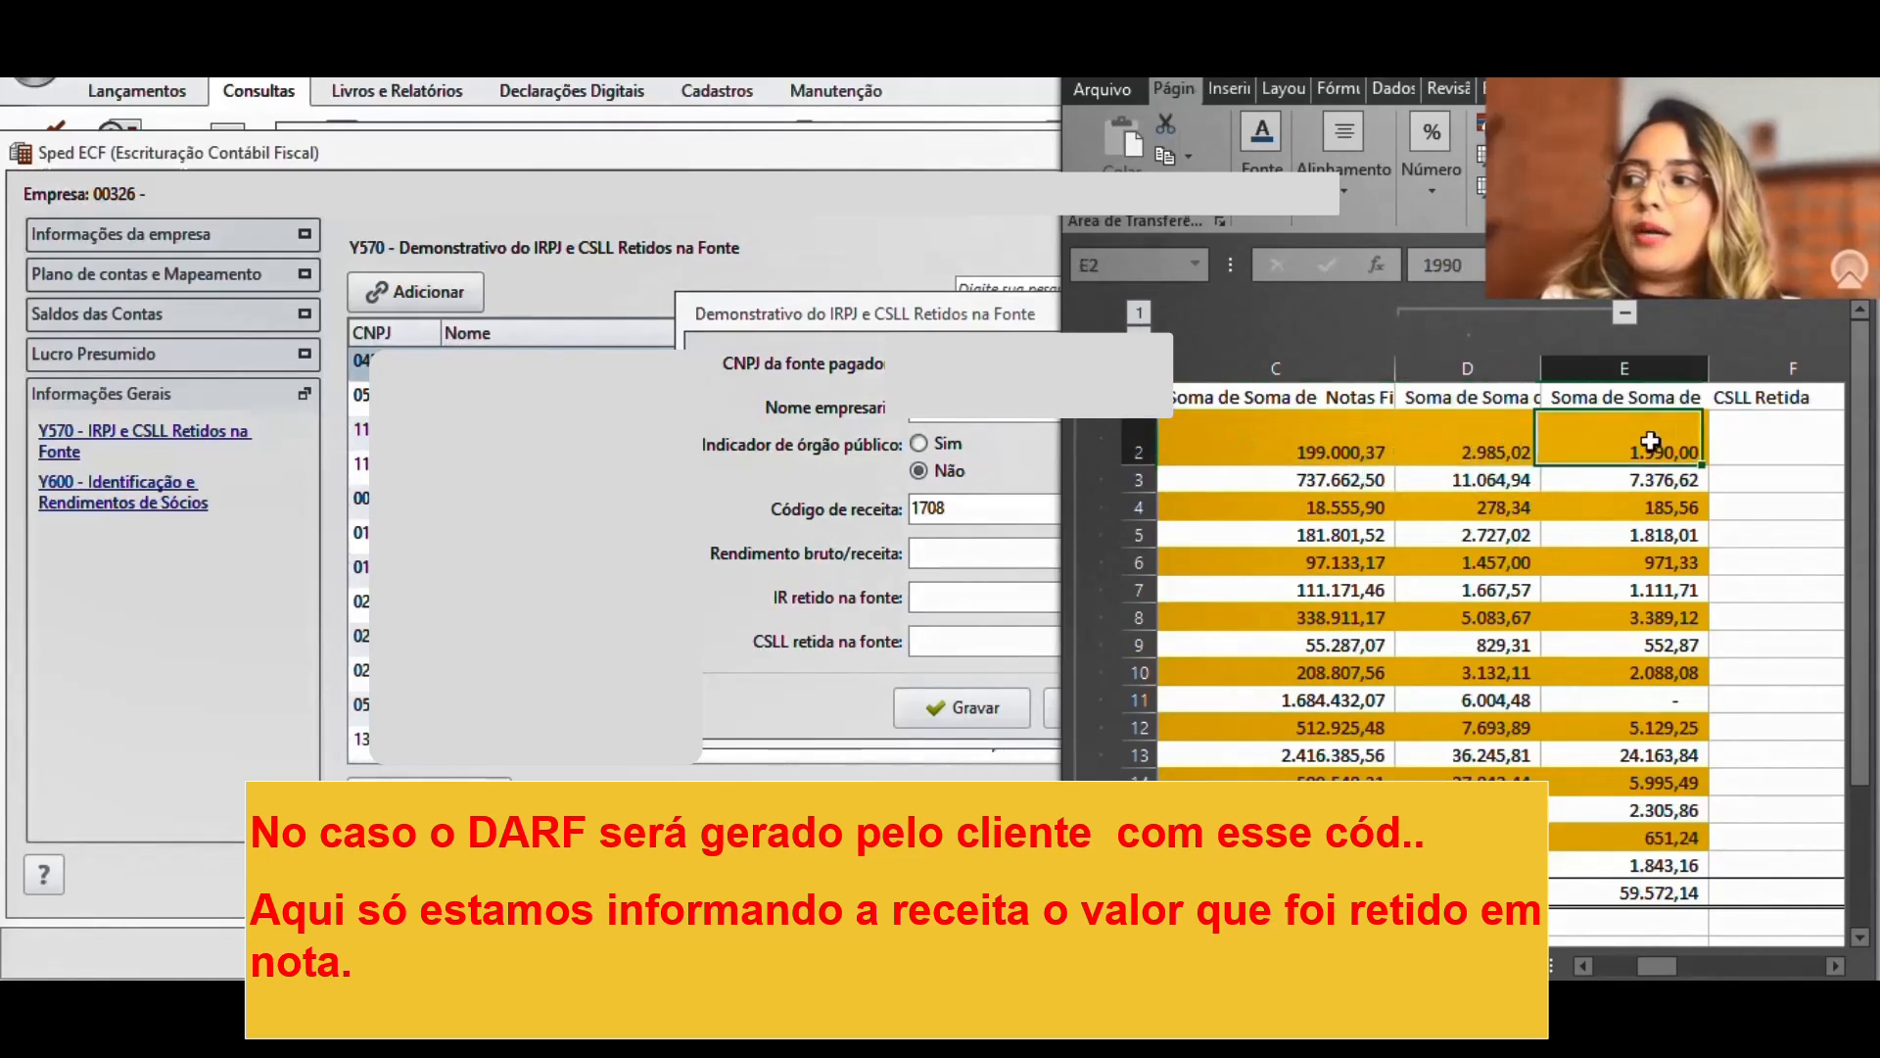
click(916, 585)
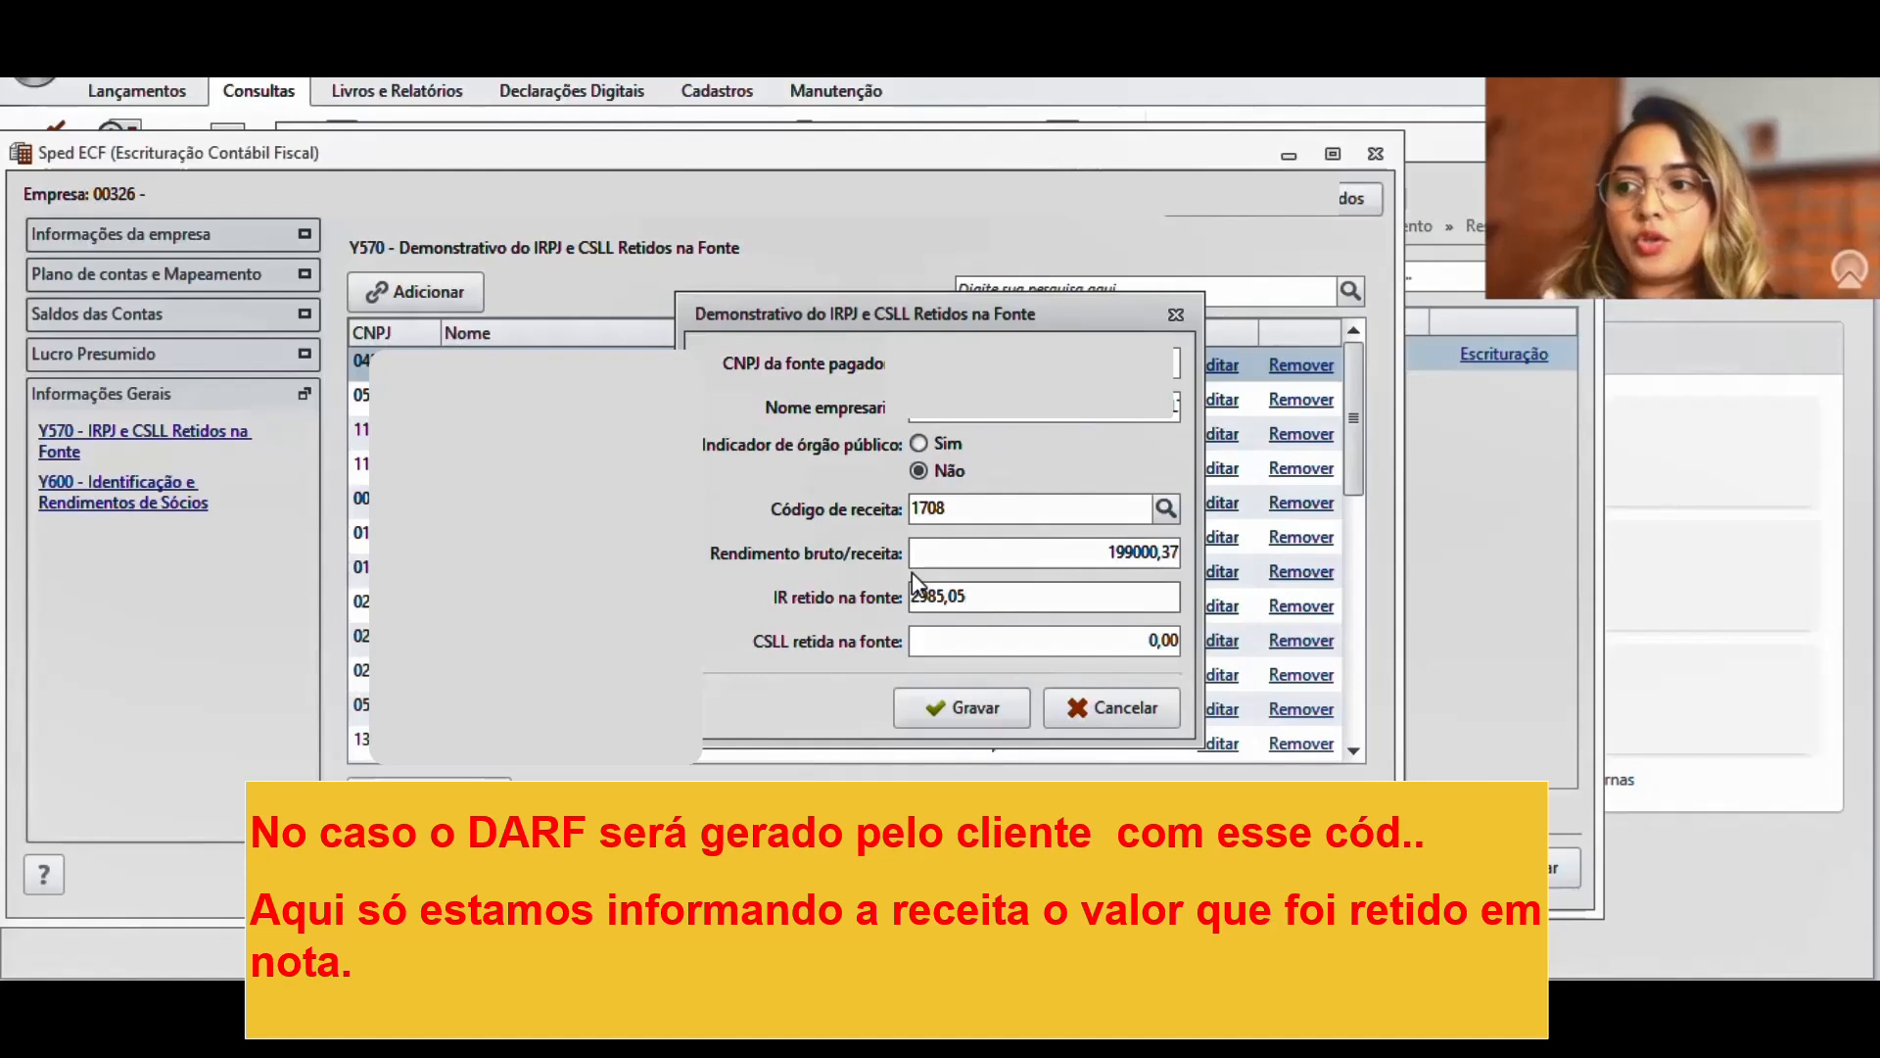
Check the revenue code and withheld IR of the first Y570 entry and close it without saving.
drag(1018, 504, 913, 511)
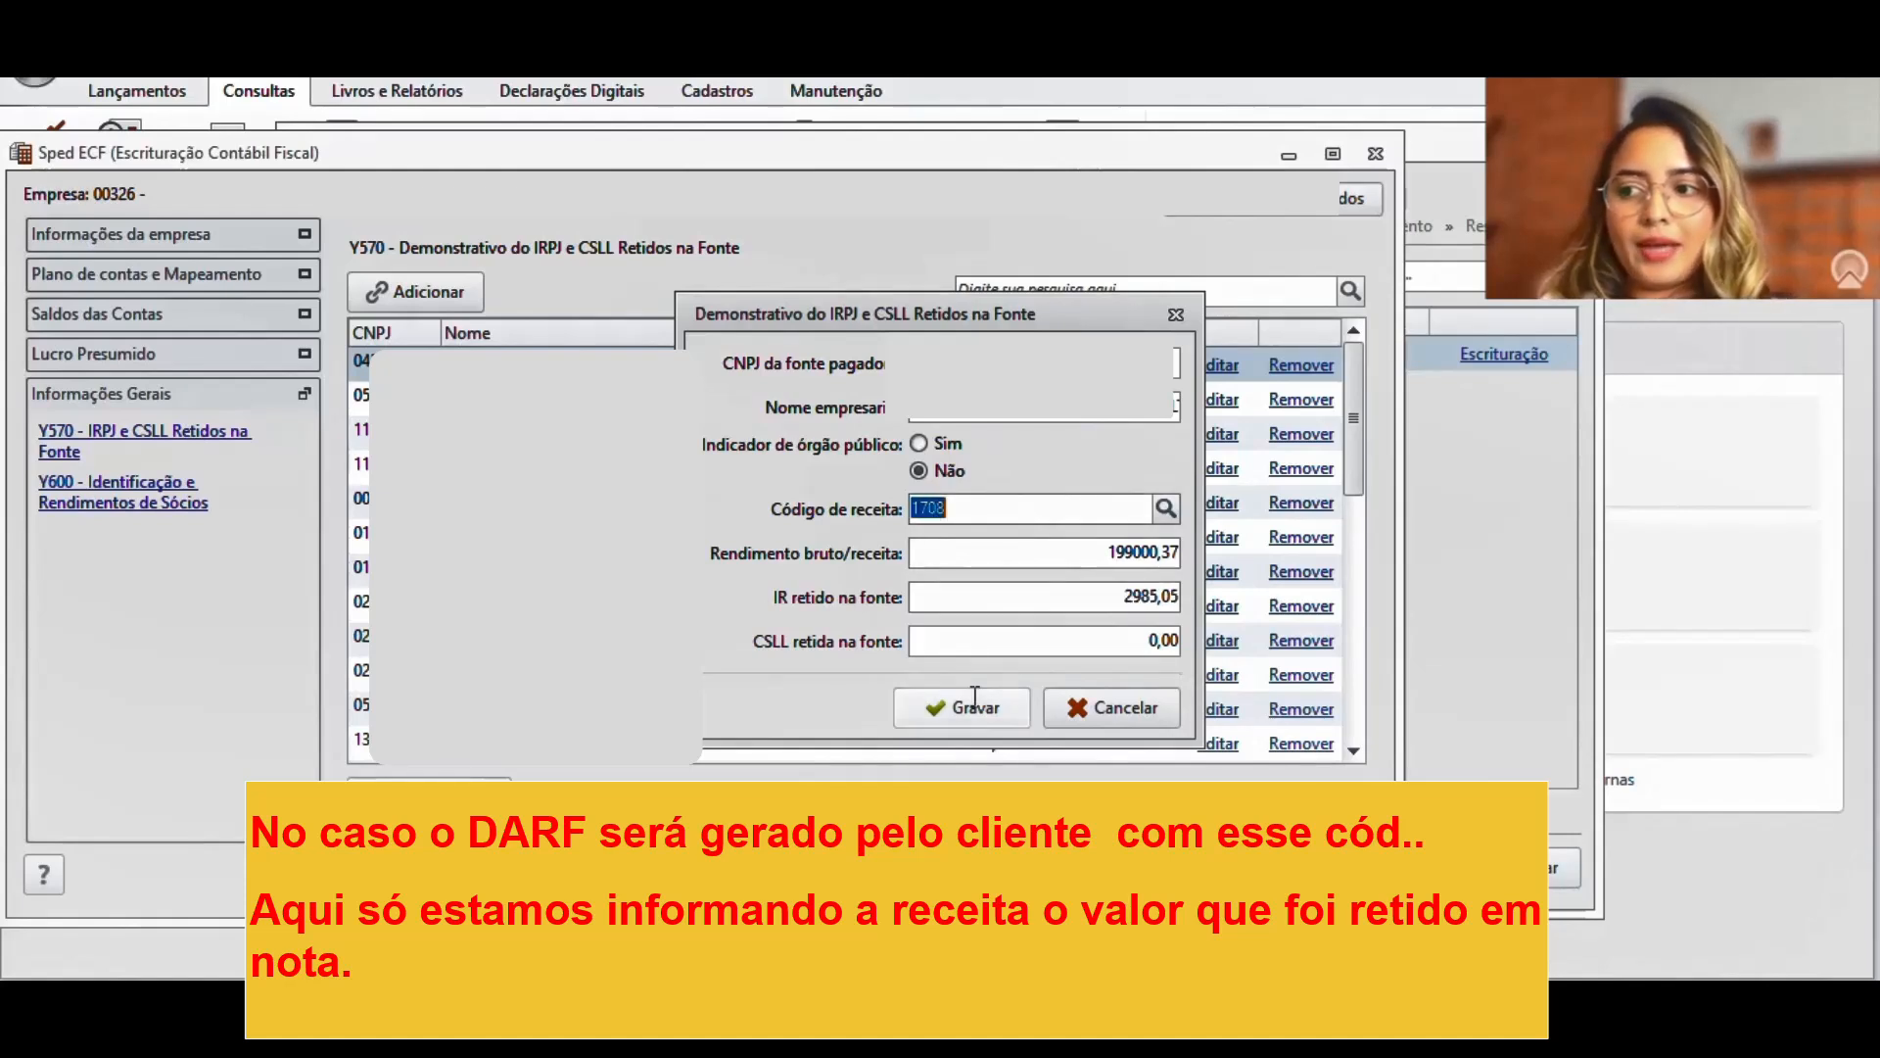
double_click(1073, 587)
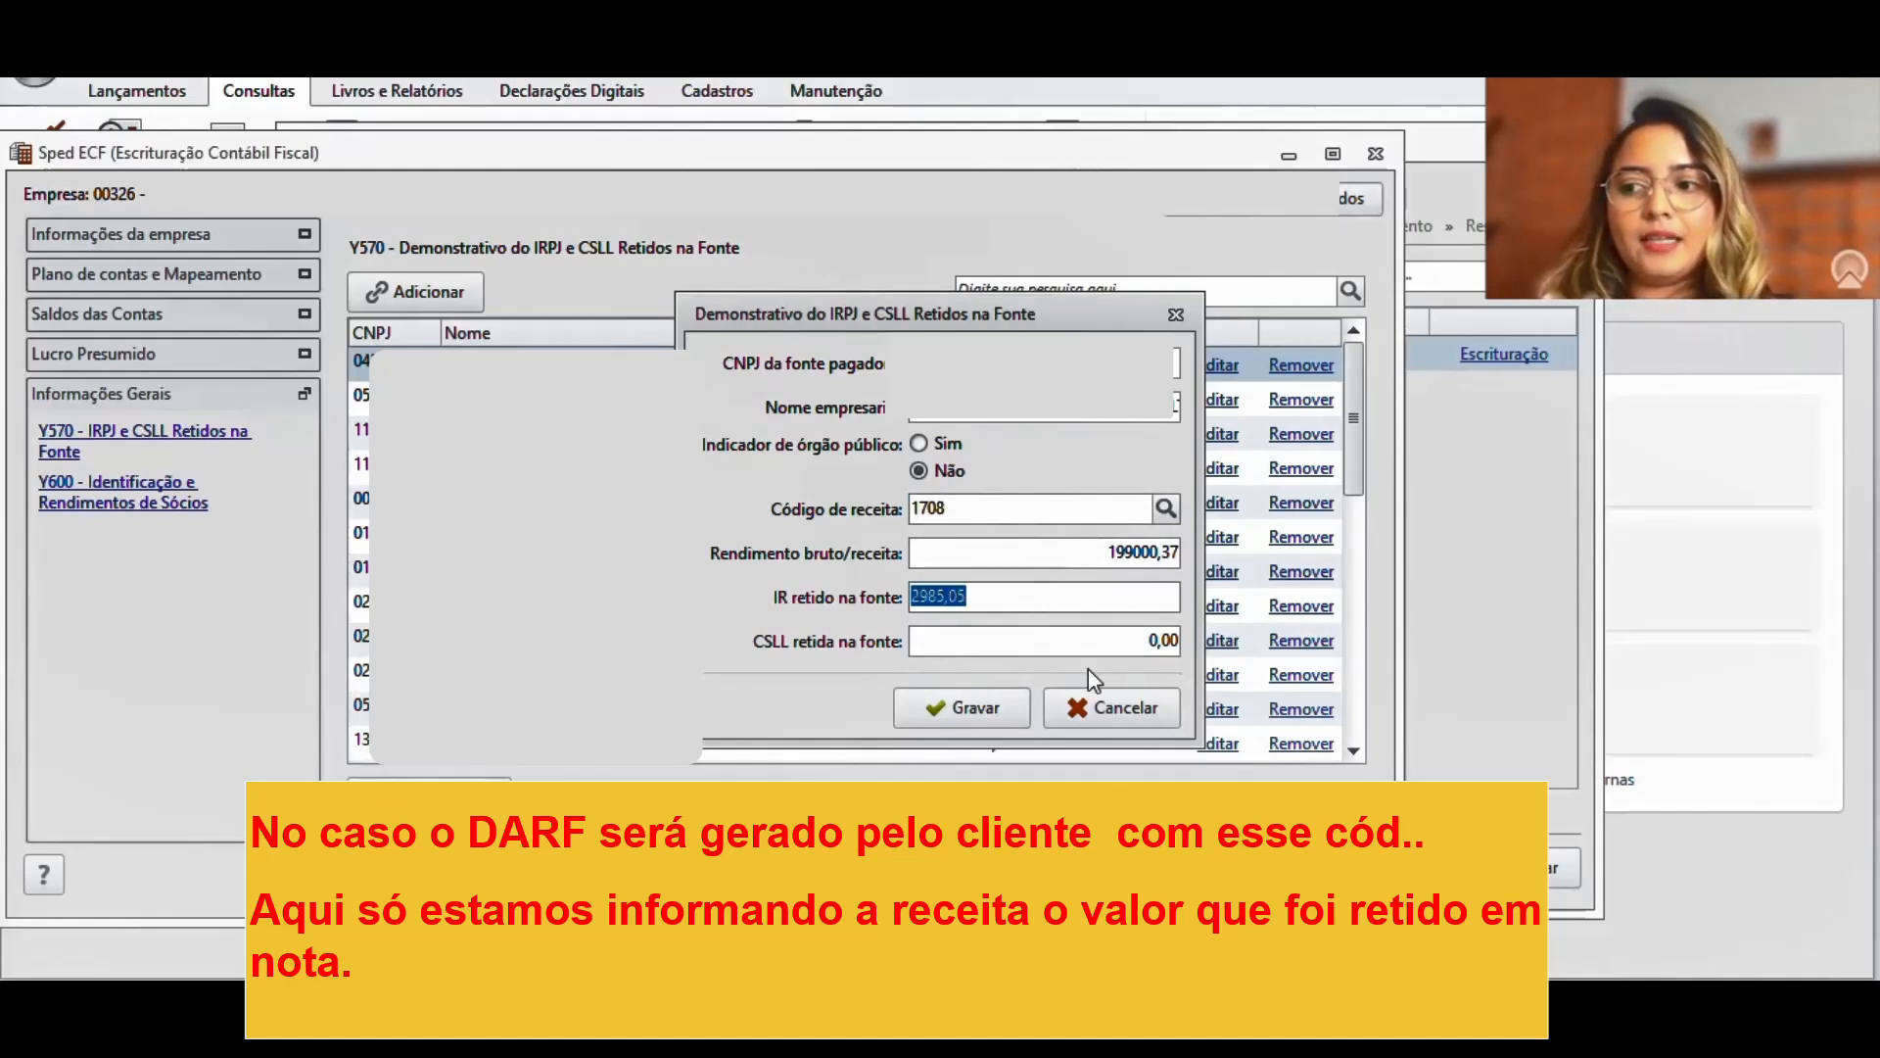
click(1089, 720)
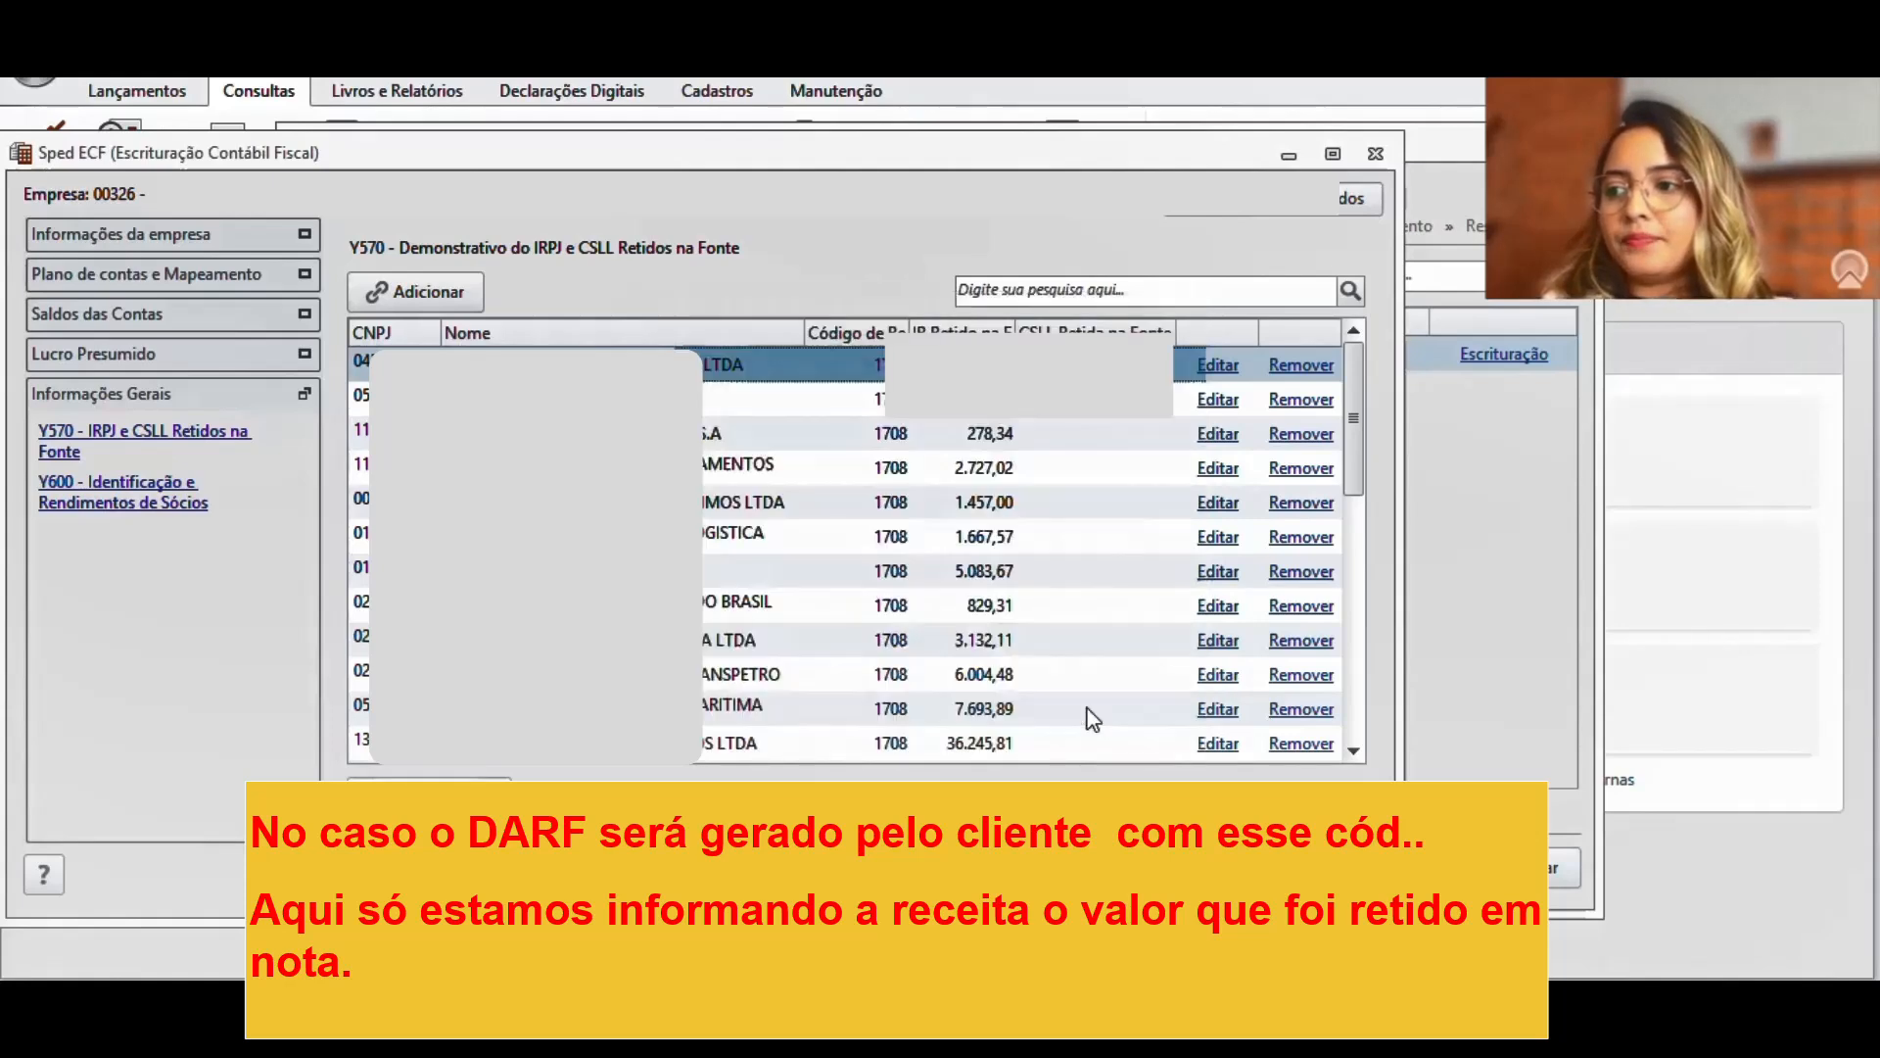
Search the Y570 list by the first digits of the payer's CNPJ and open the payer's second entry for editing.
click(974, 290)
text(04)
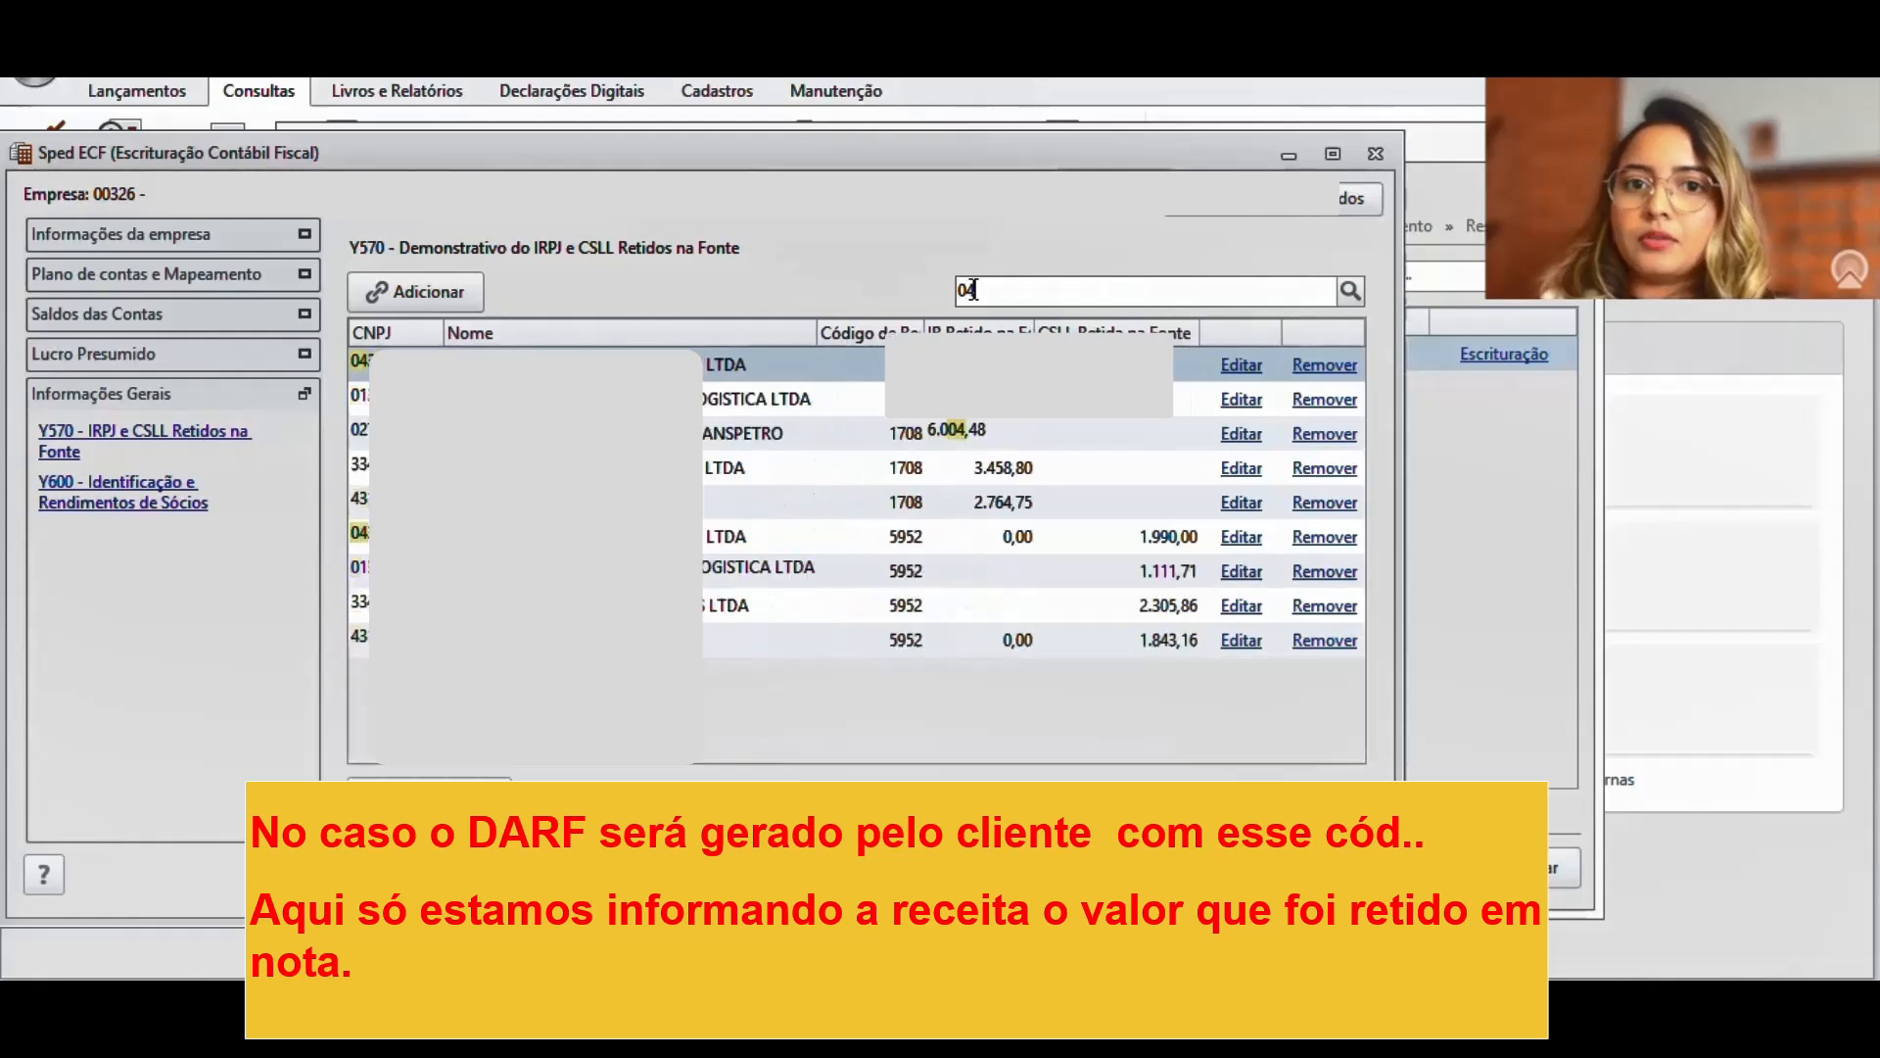
text(30)
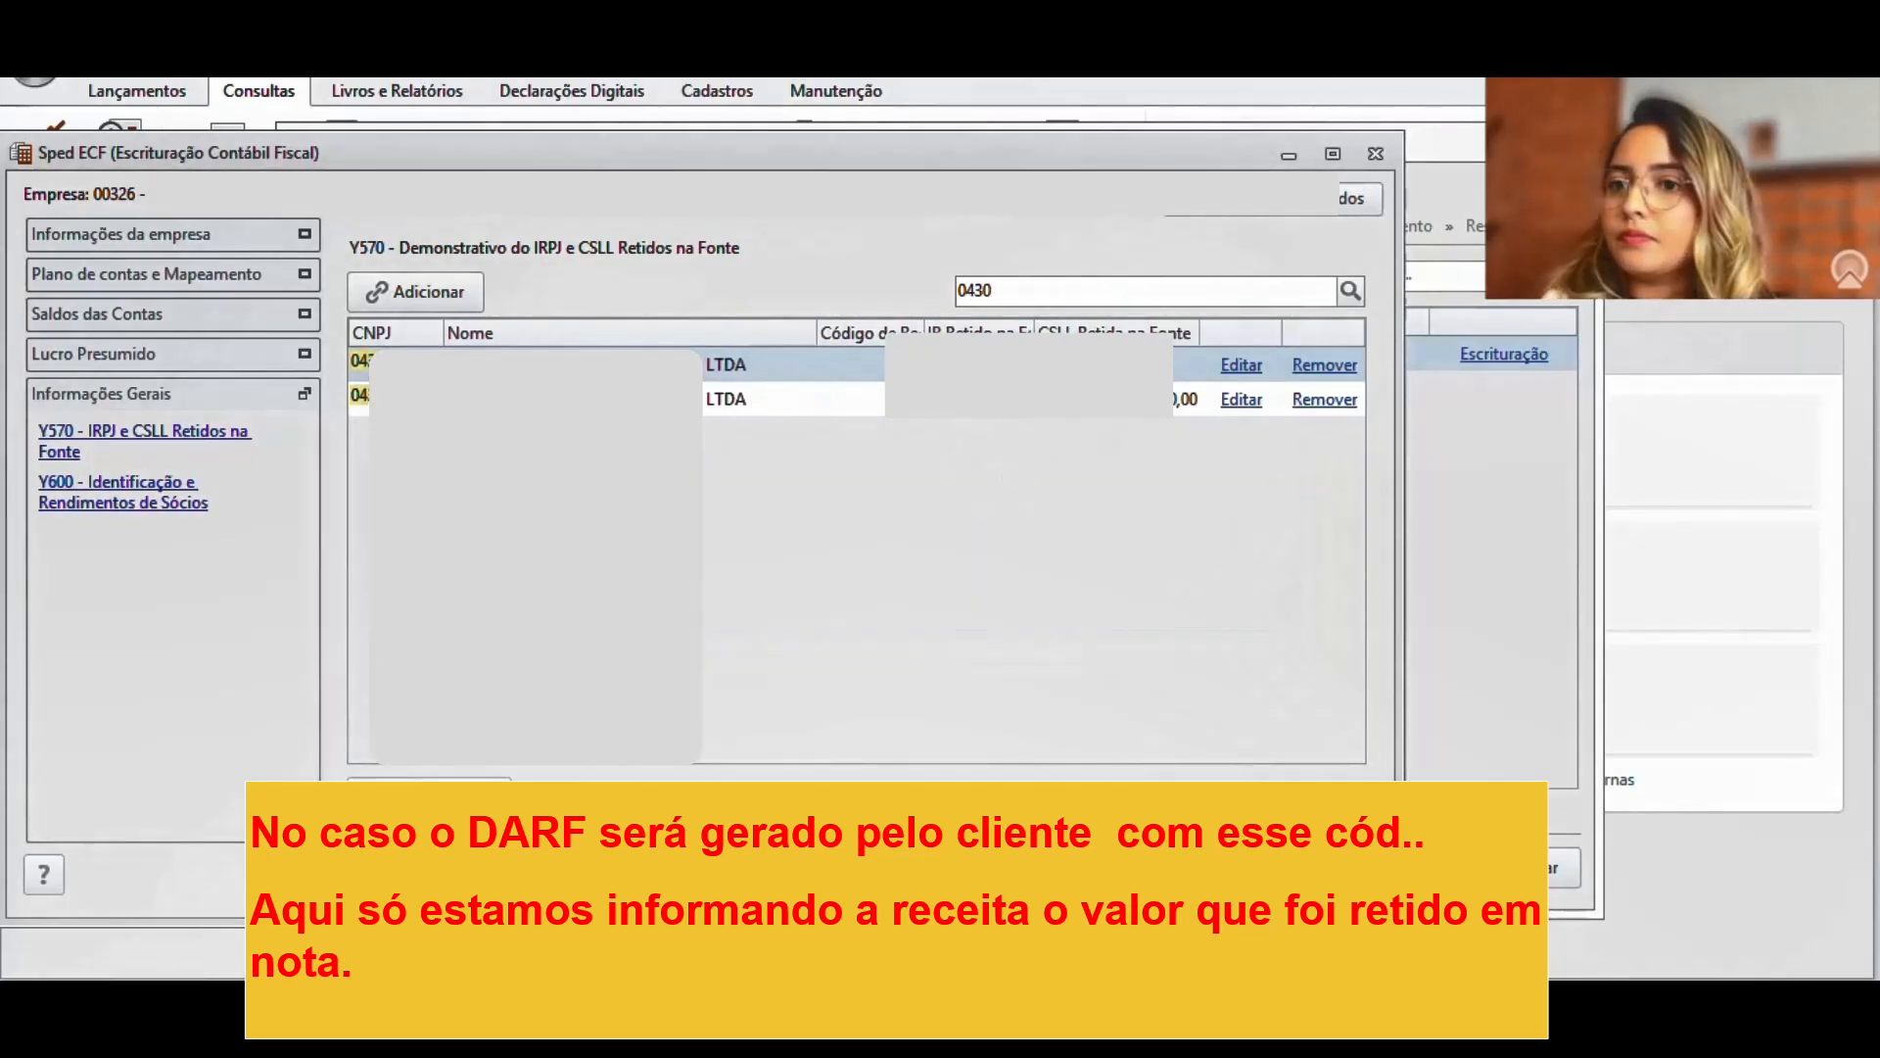
click(970, 365)
click(969, 398)
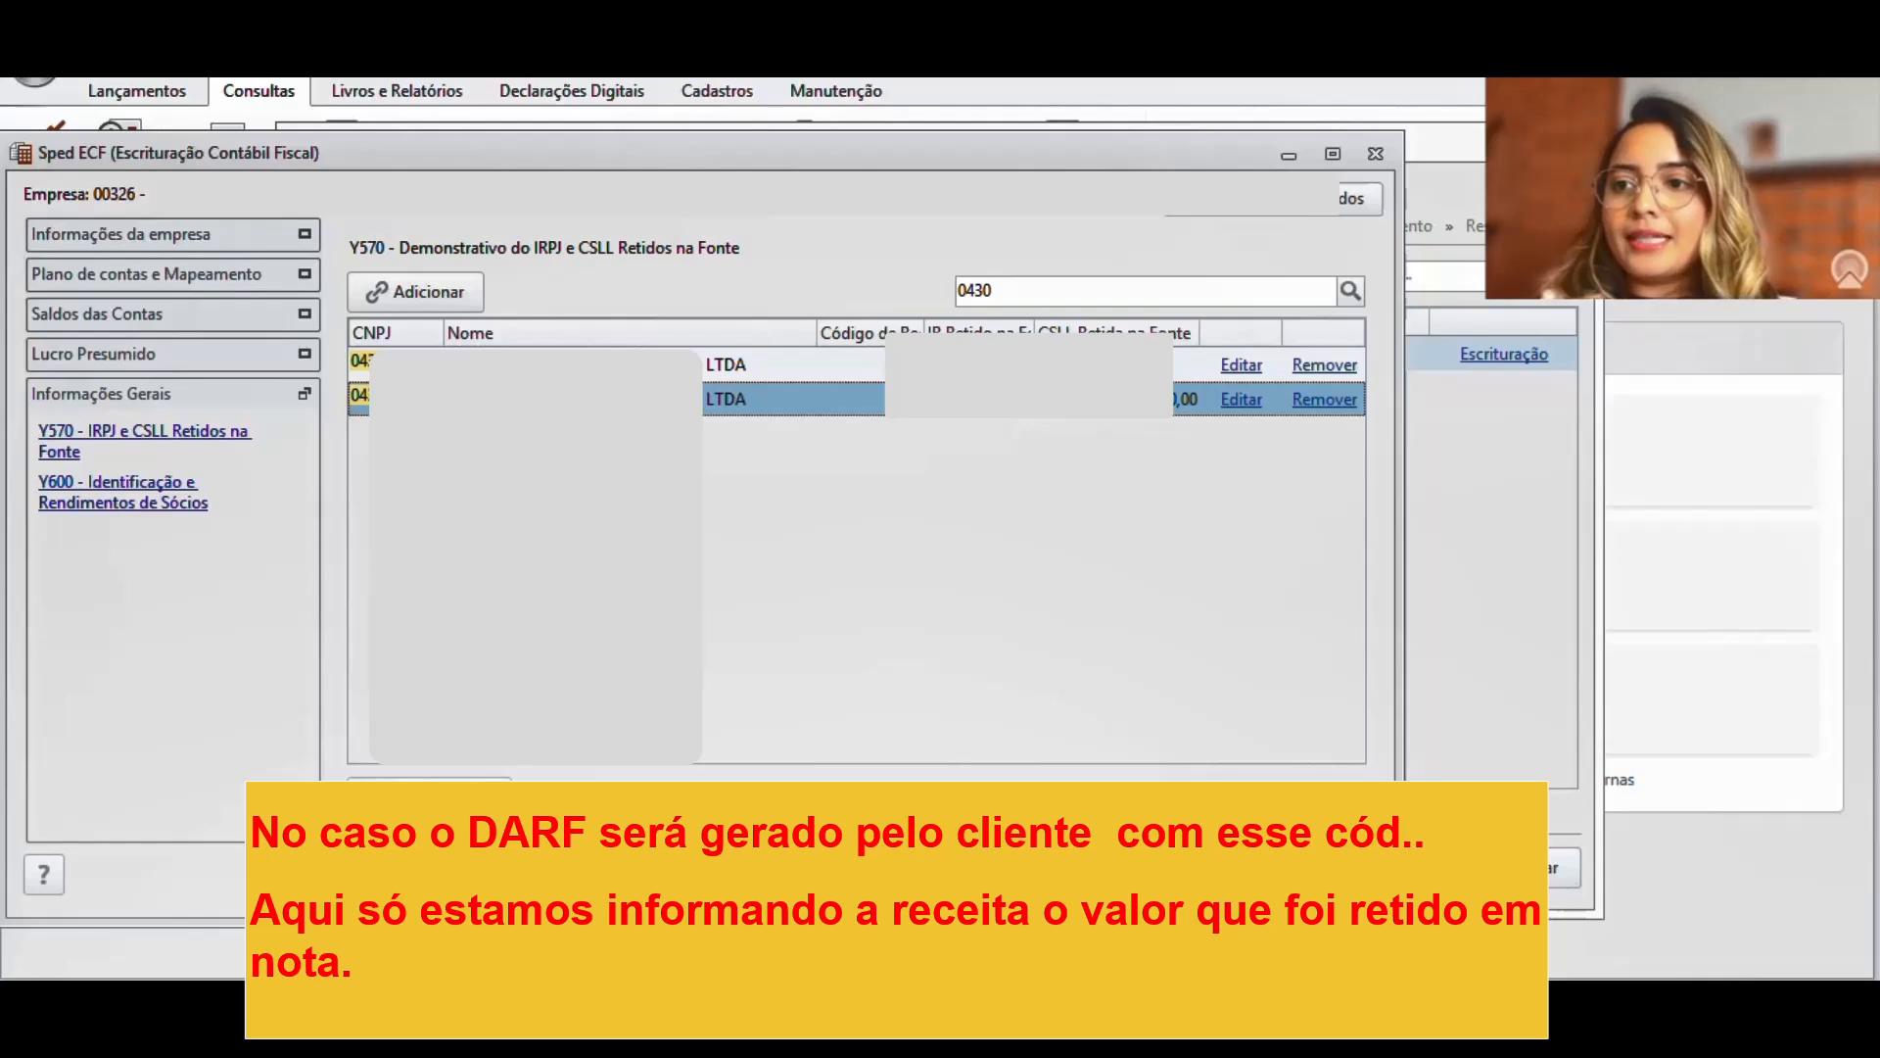
double_click(925, 400)
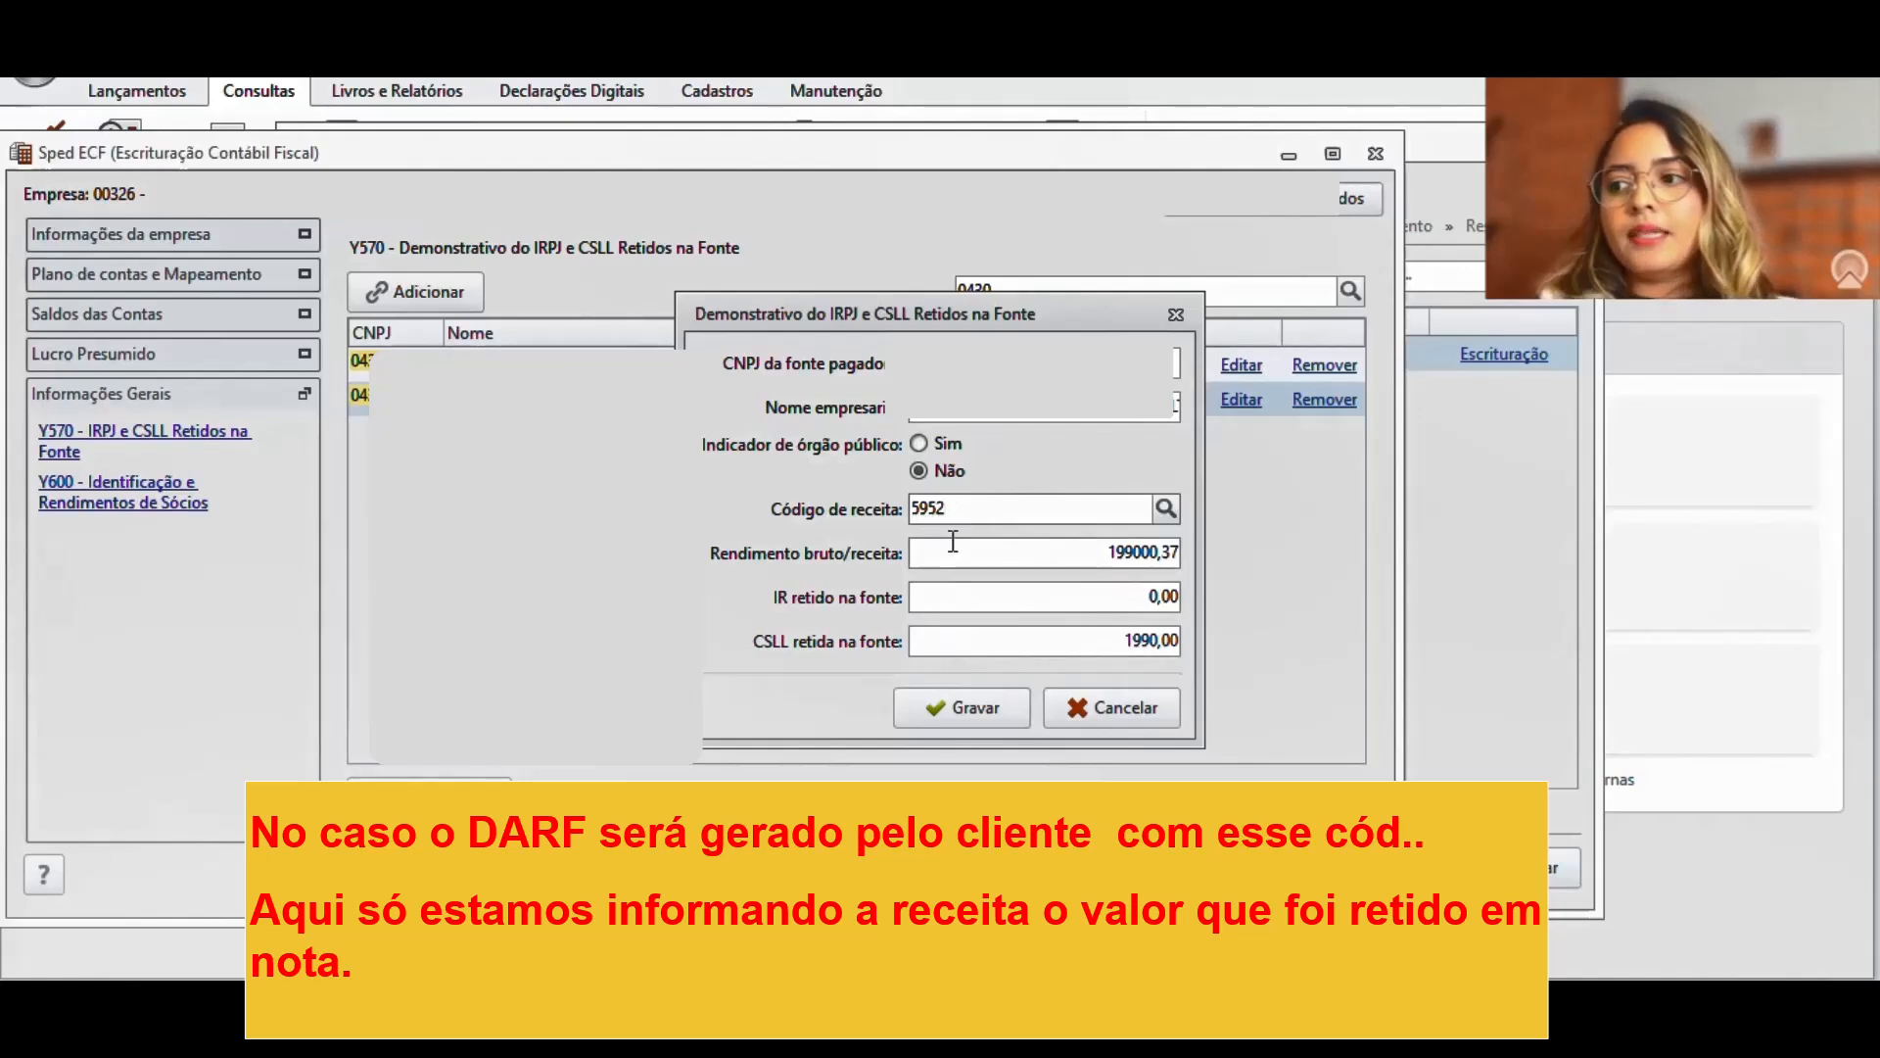
Examine the gross income and withheld CSLL fields of the payer's code 5952 entry and close it without saving.
click(995, 549)
click(995, 549)
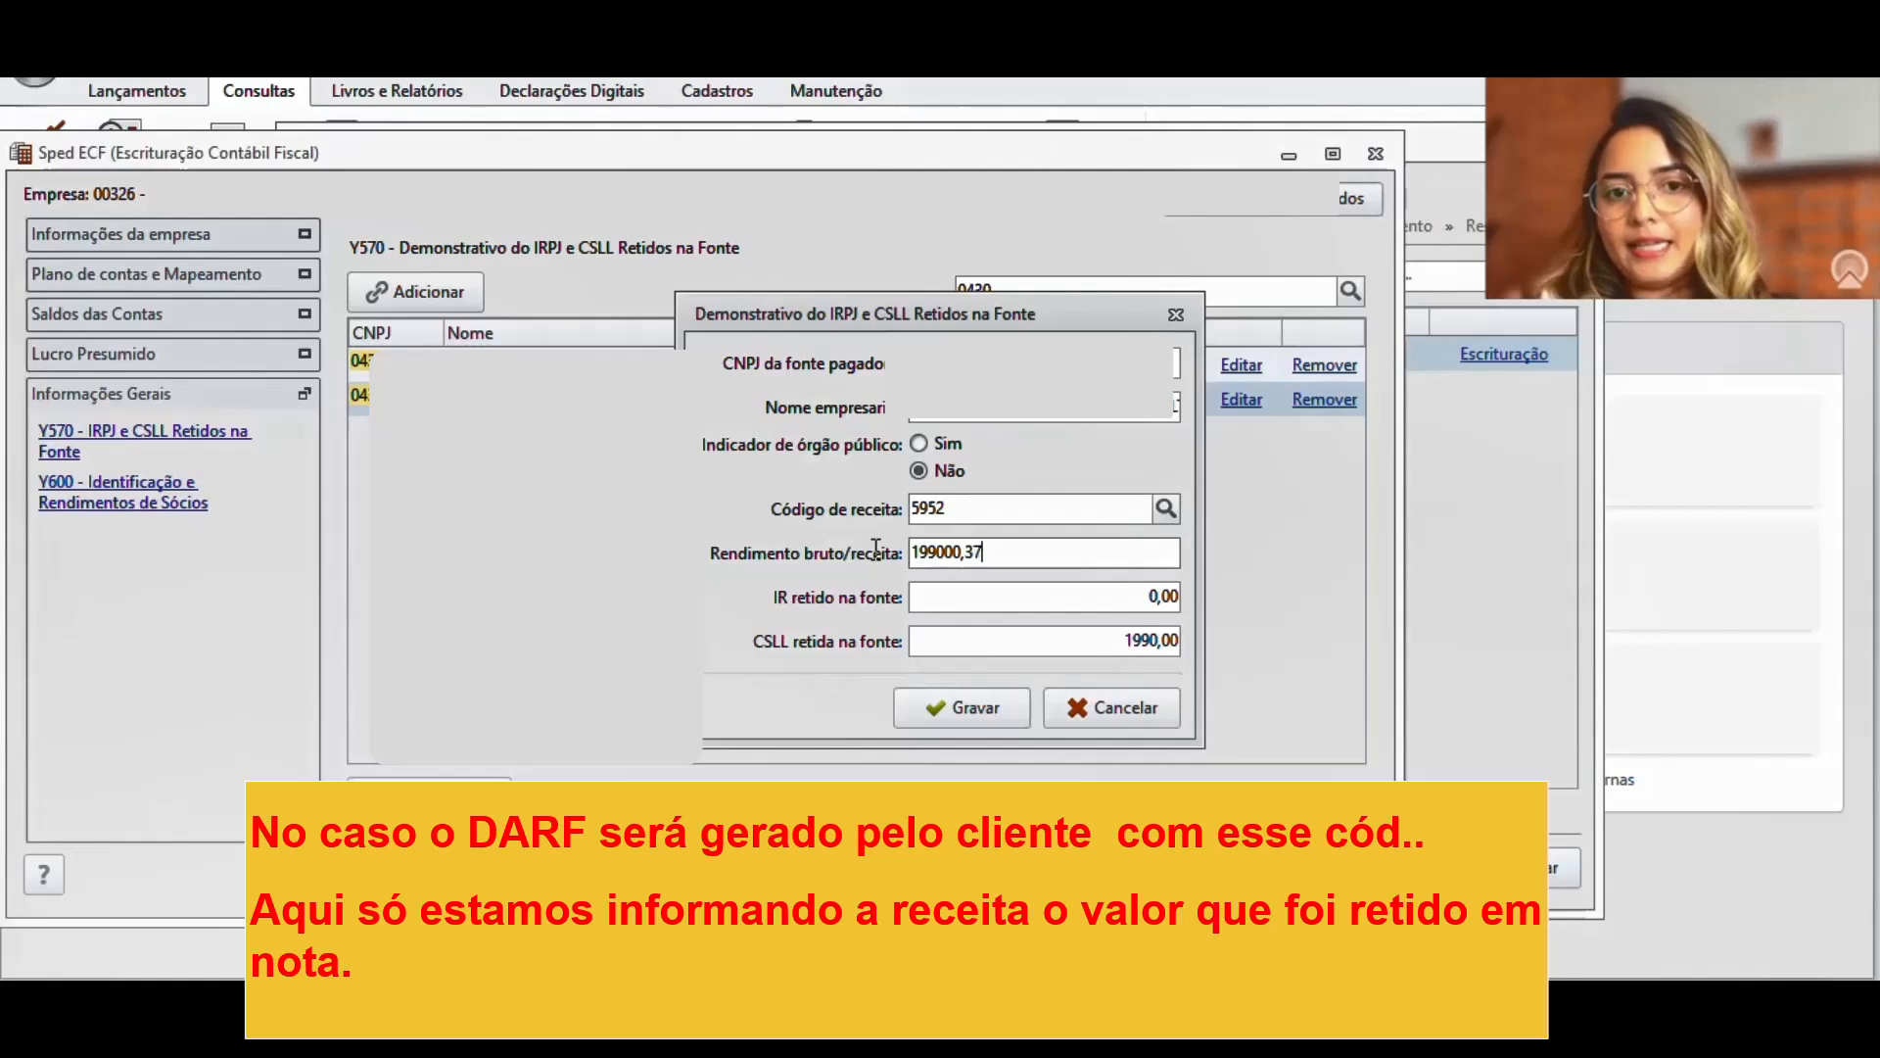
click(978, 641)
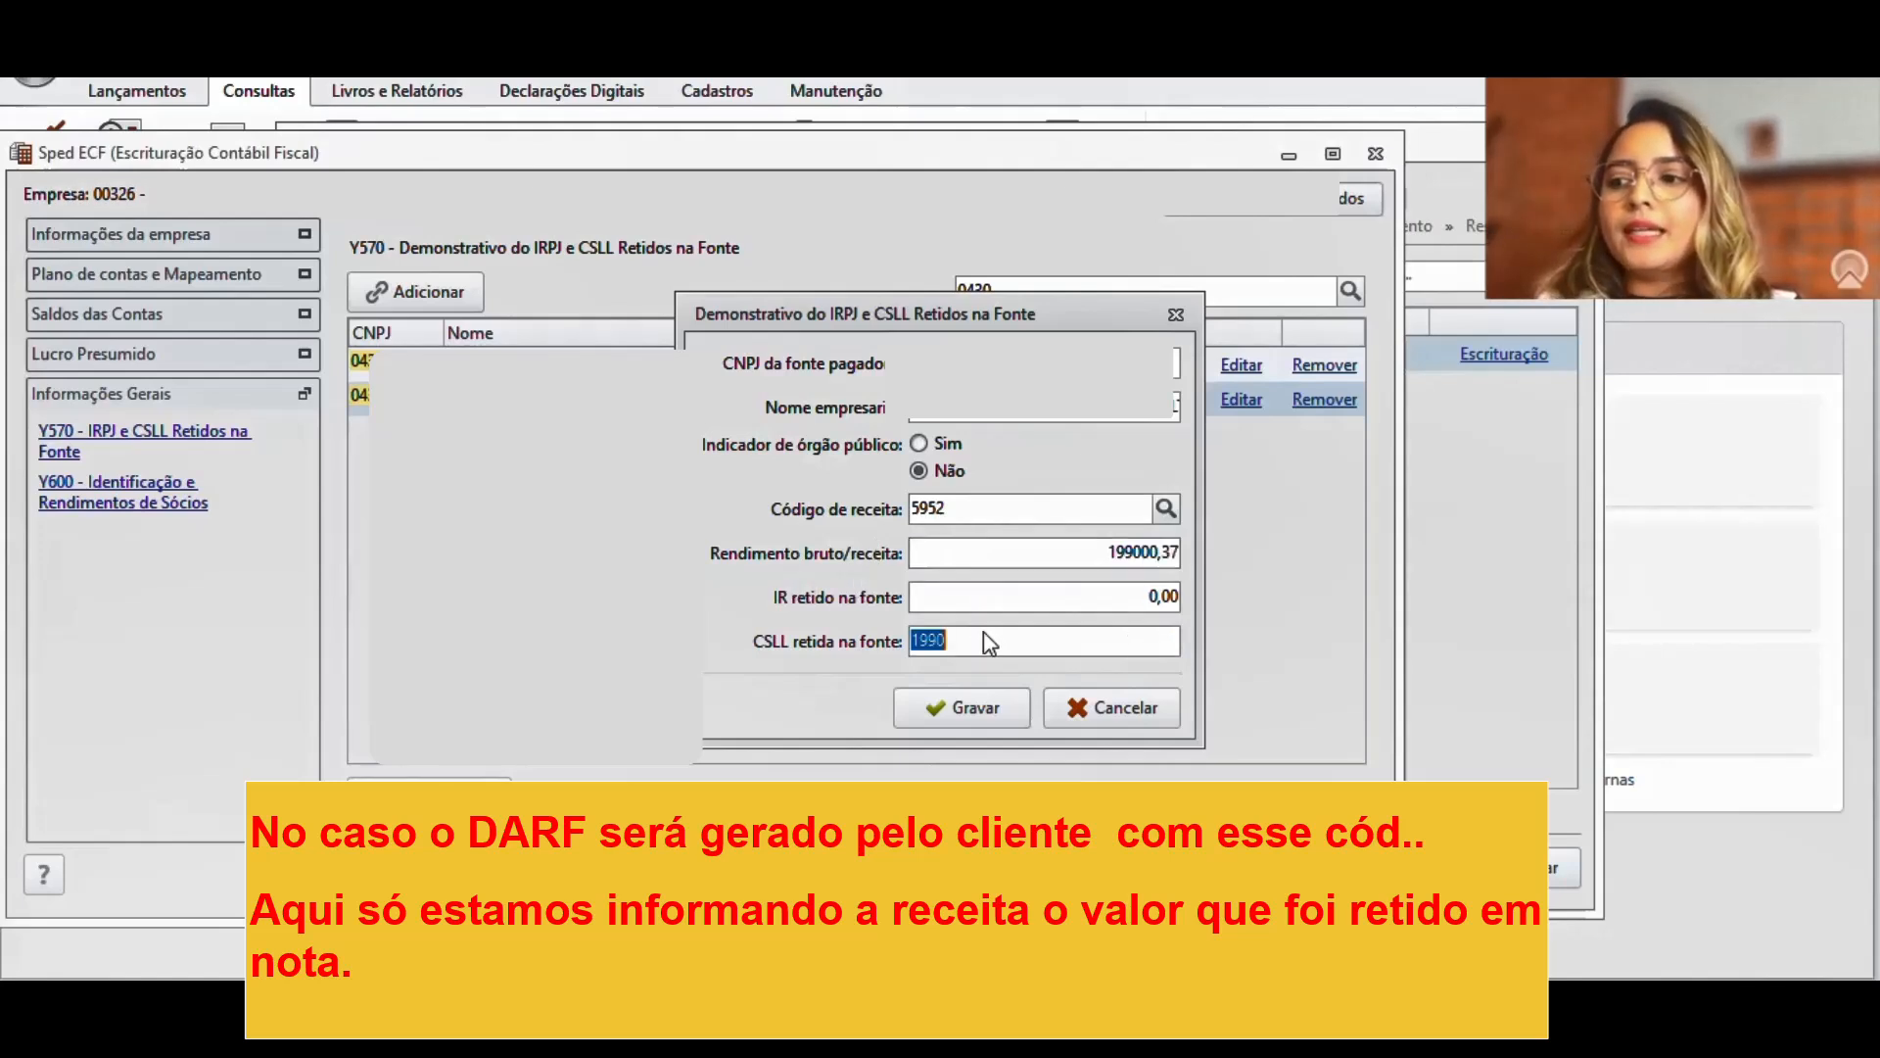
click(980, 645)
drag(1011, 646, 913, 645)
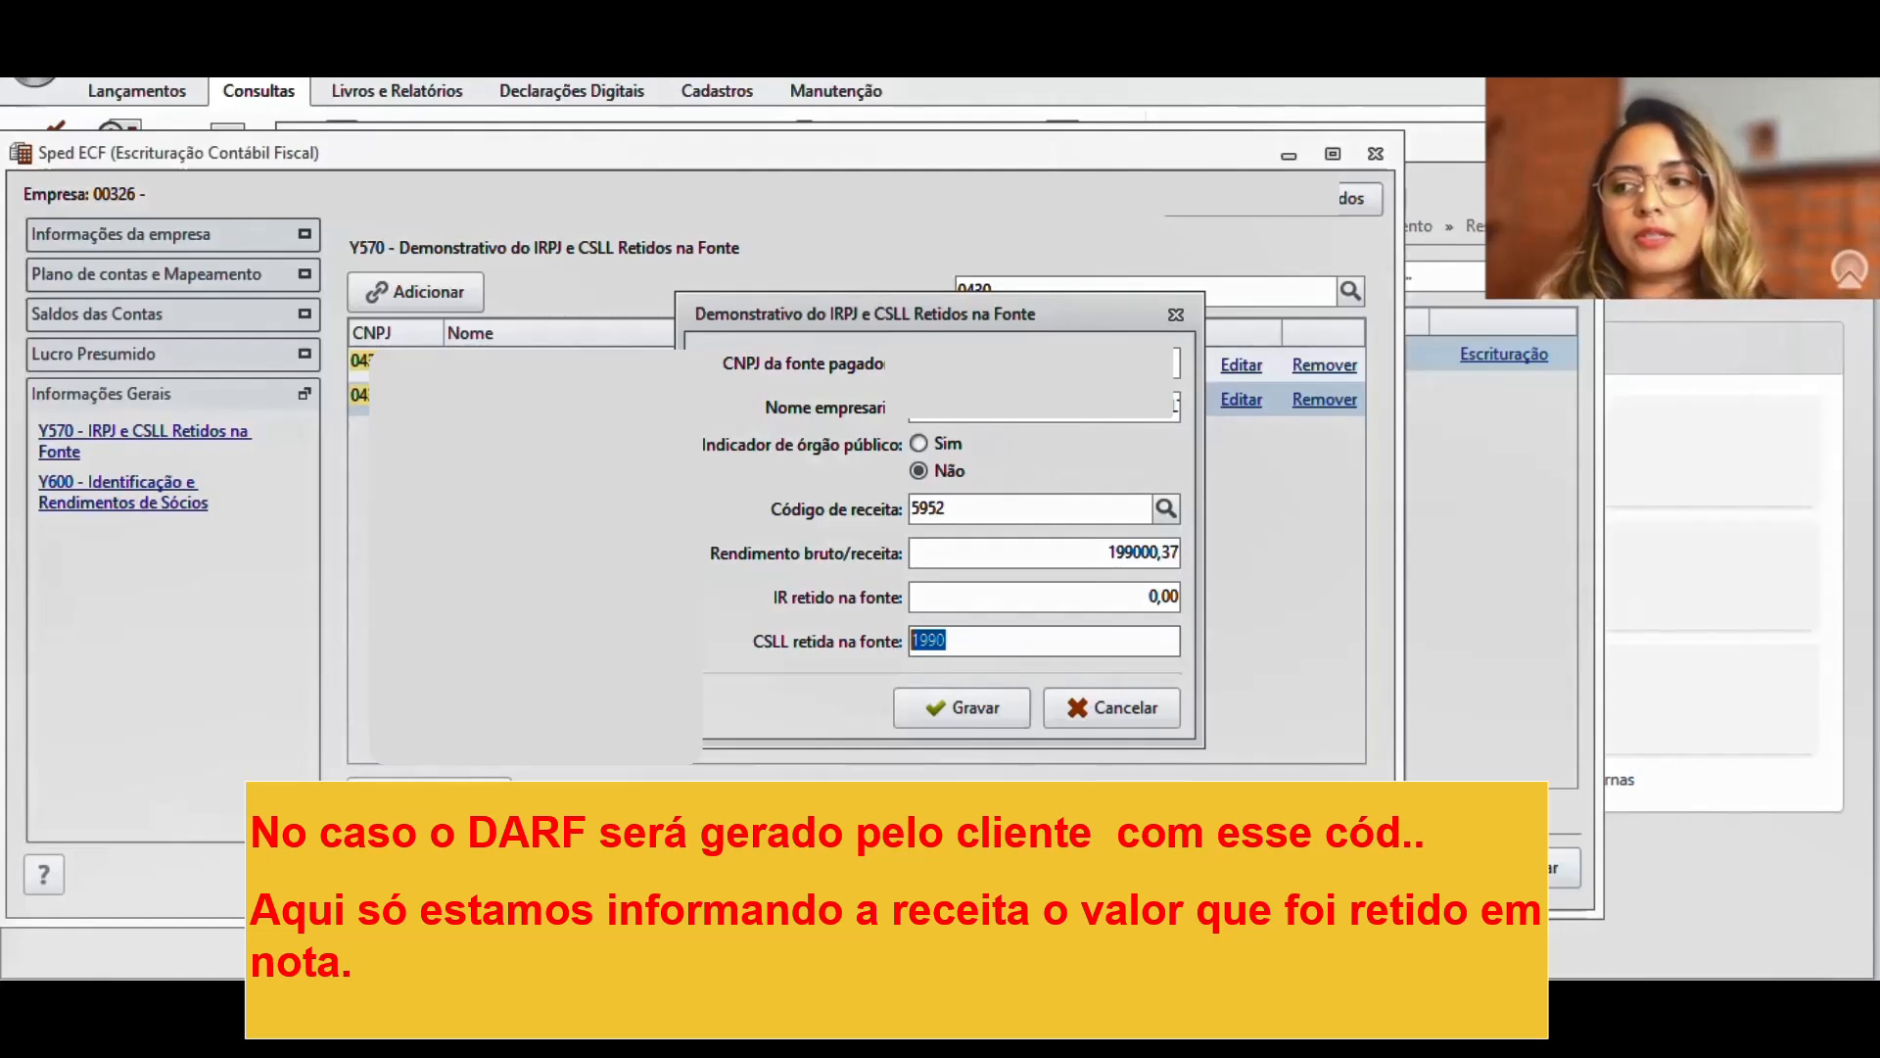
click(1103, 722)
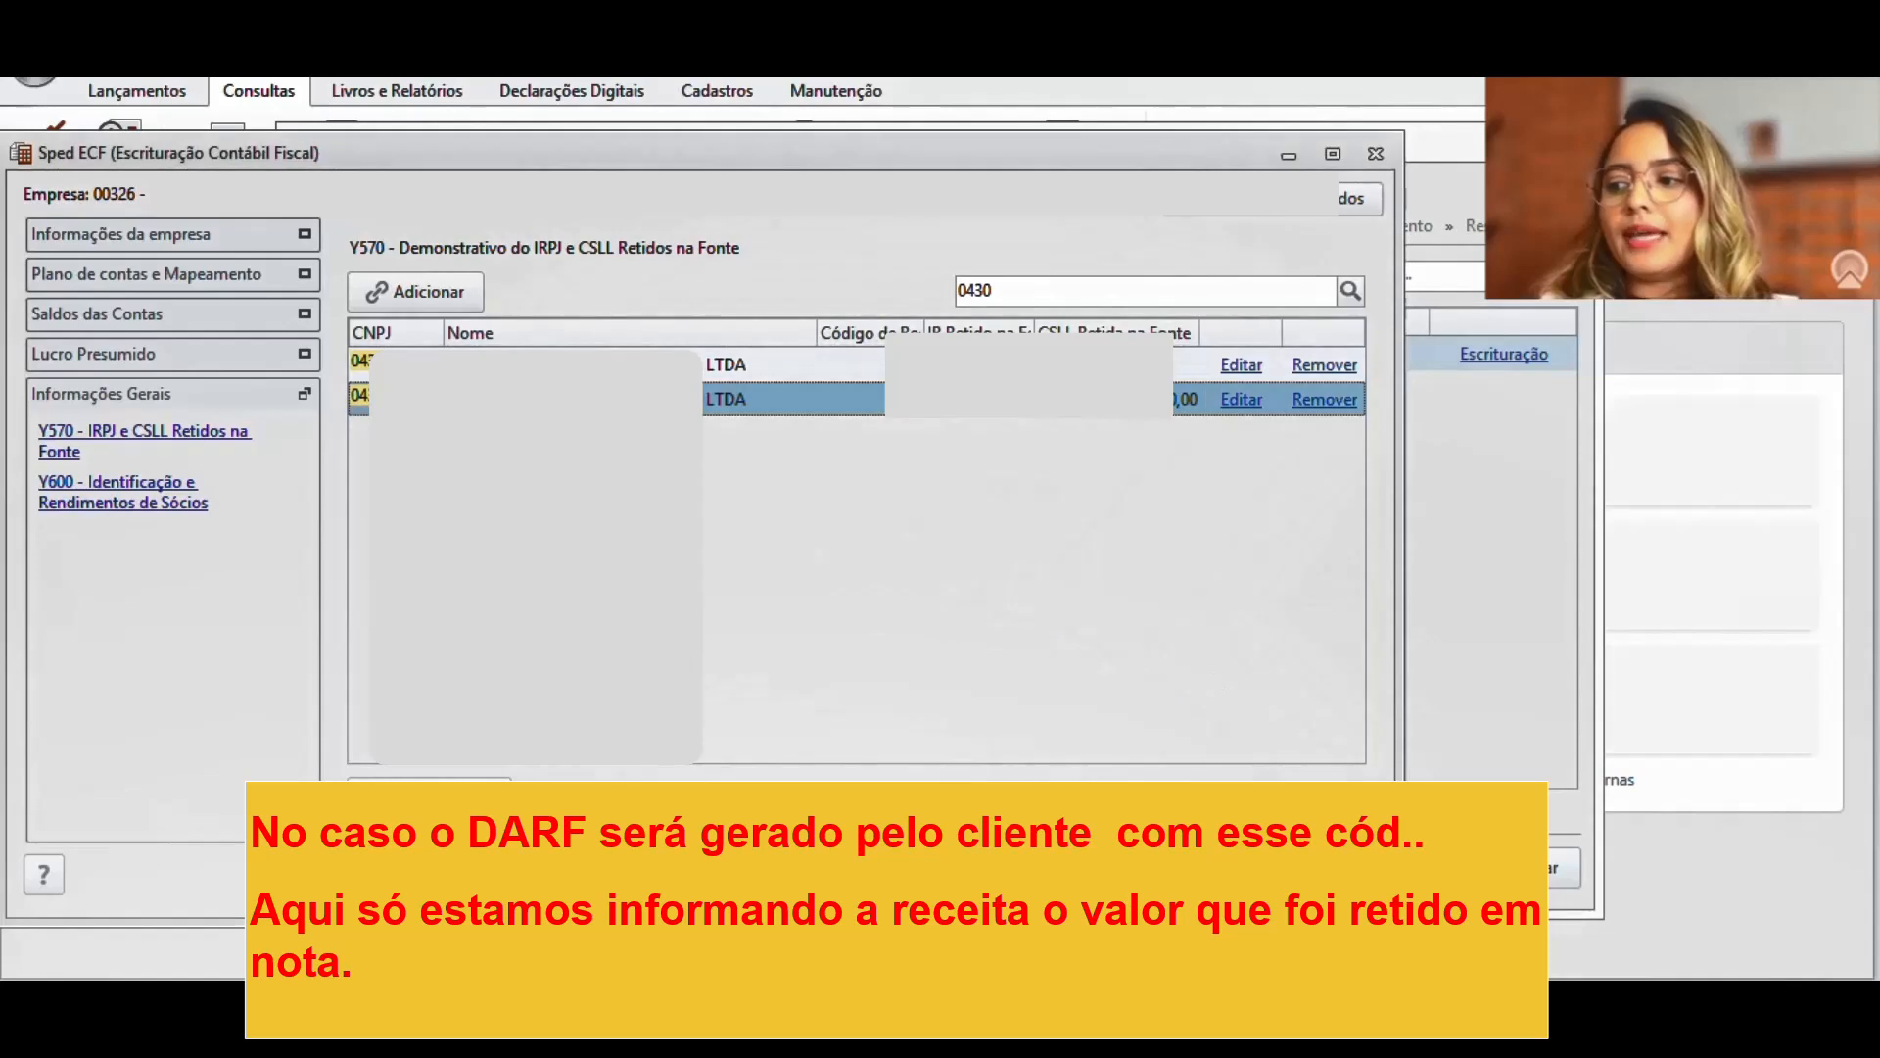
Switch to the retido sheet in Excel and compare the payer's withheld IRRF and CSLL columns, D and E, with the Y570 entries.
key(alt+Tab)
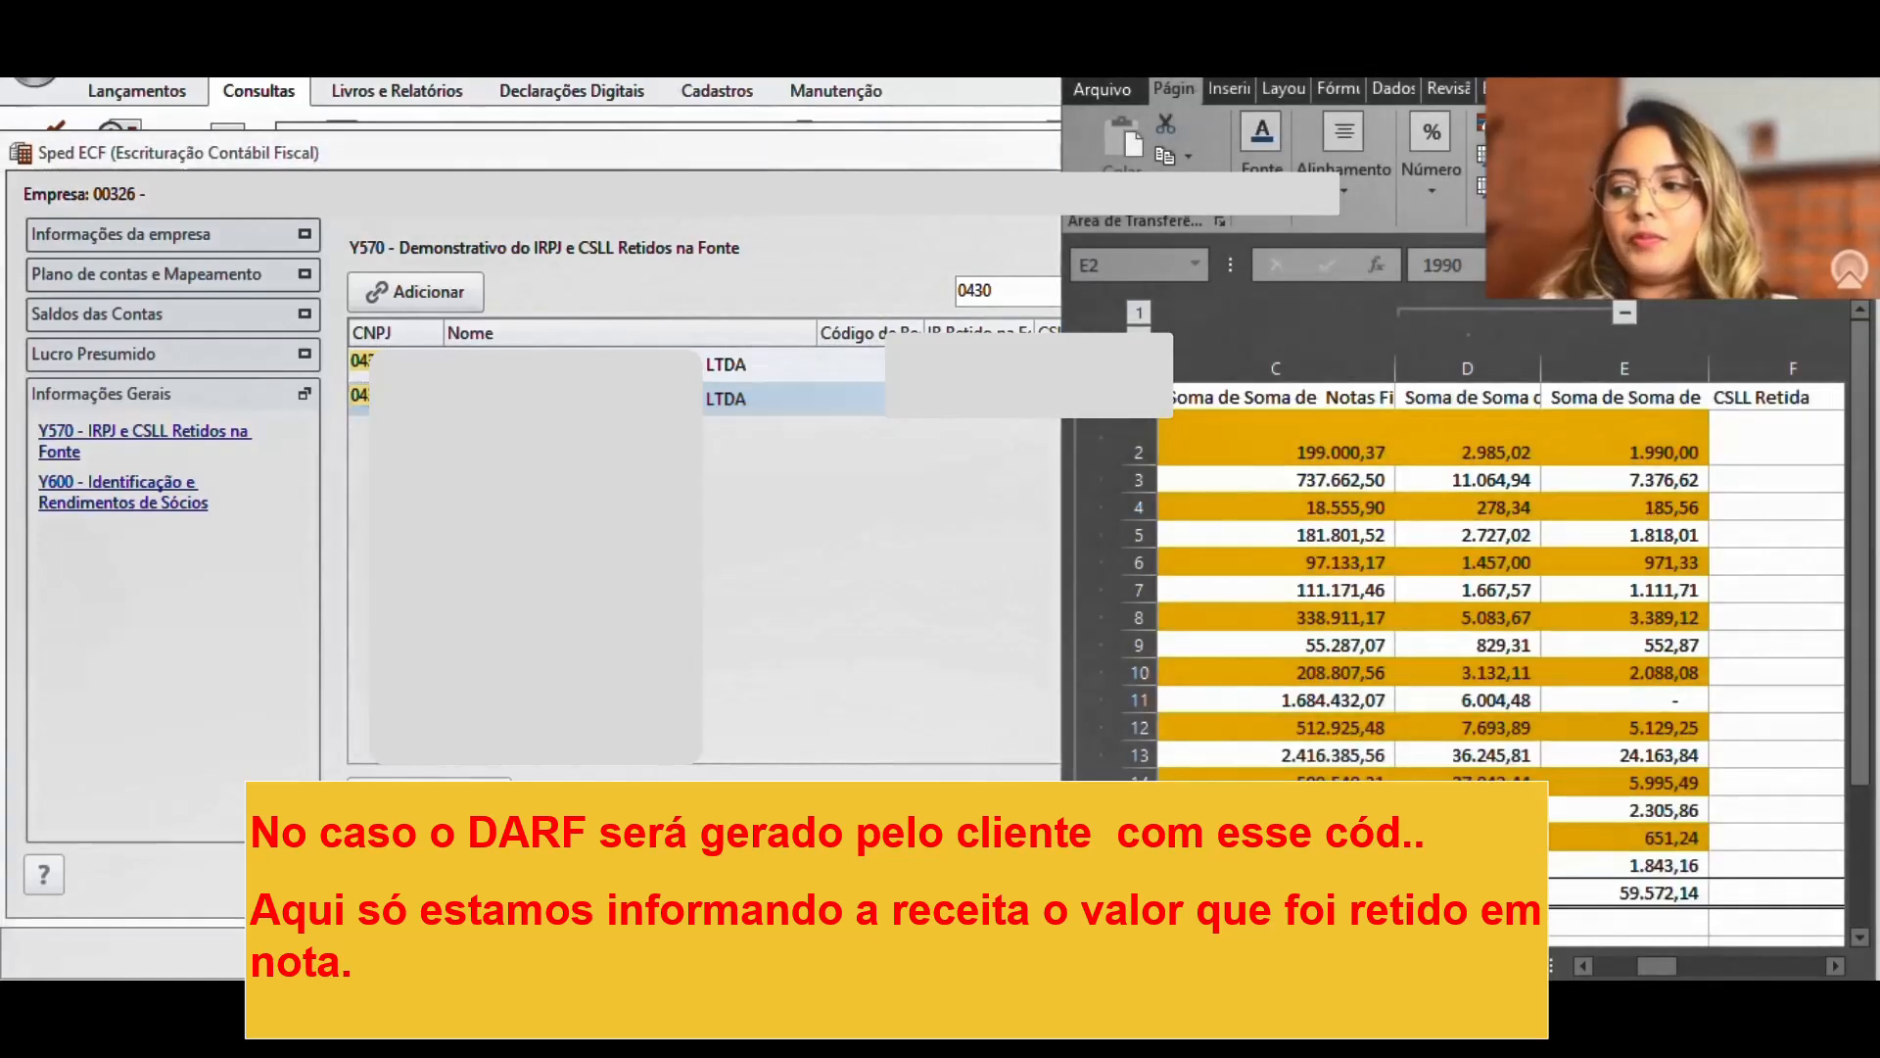
click(1479, 371)
click(1620, 391)
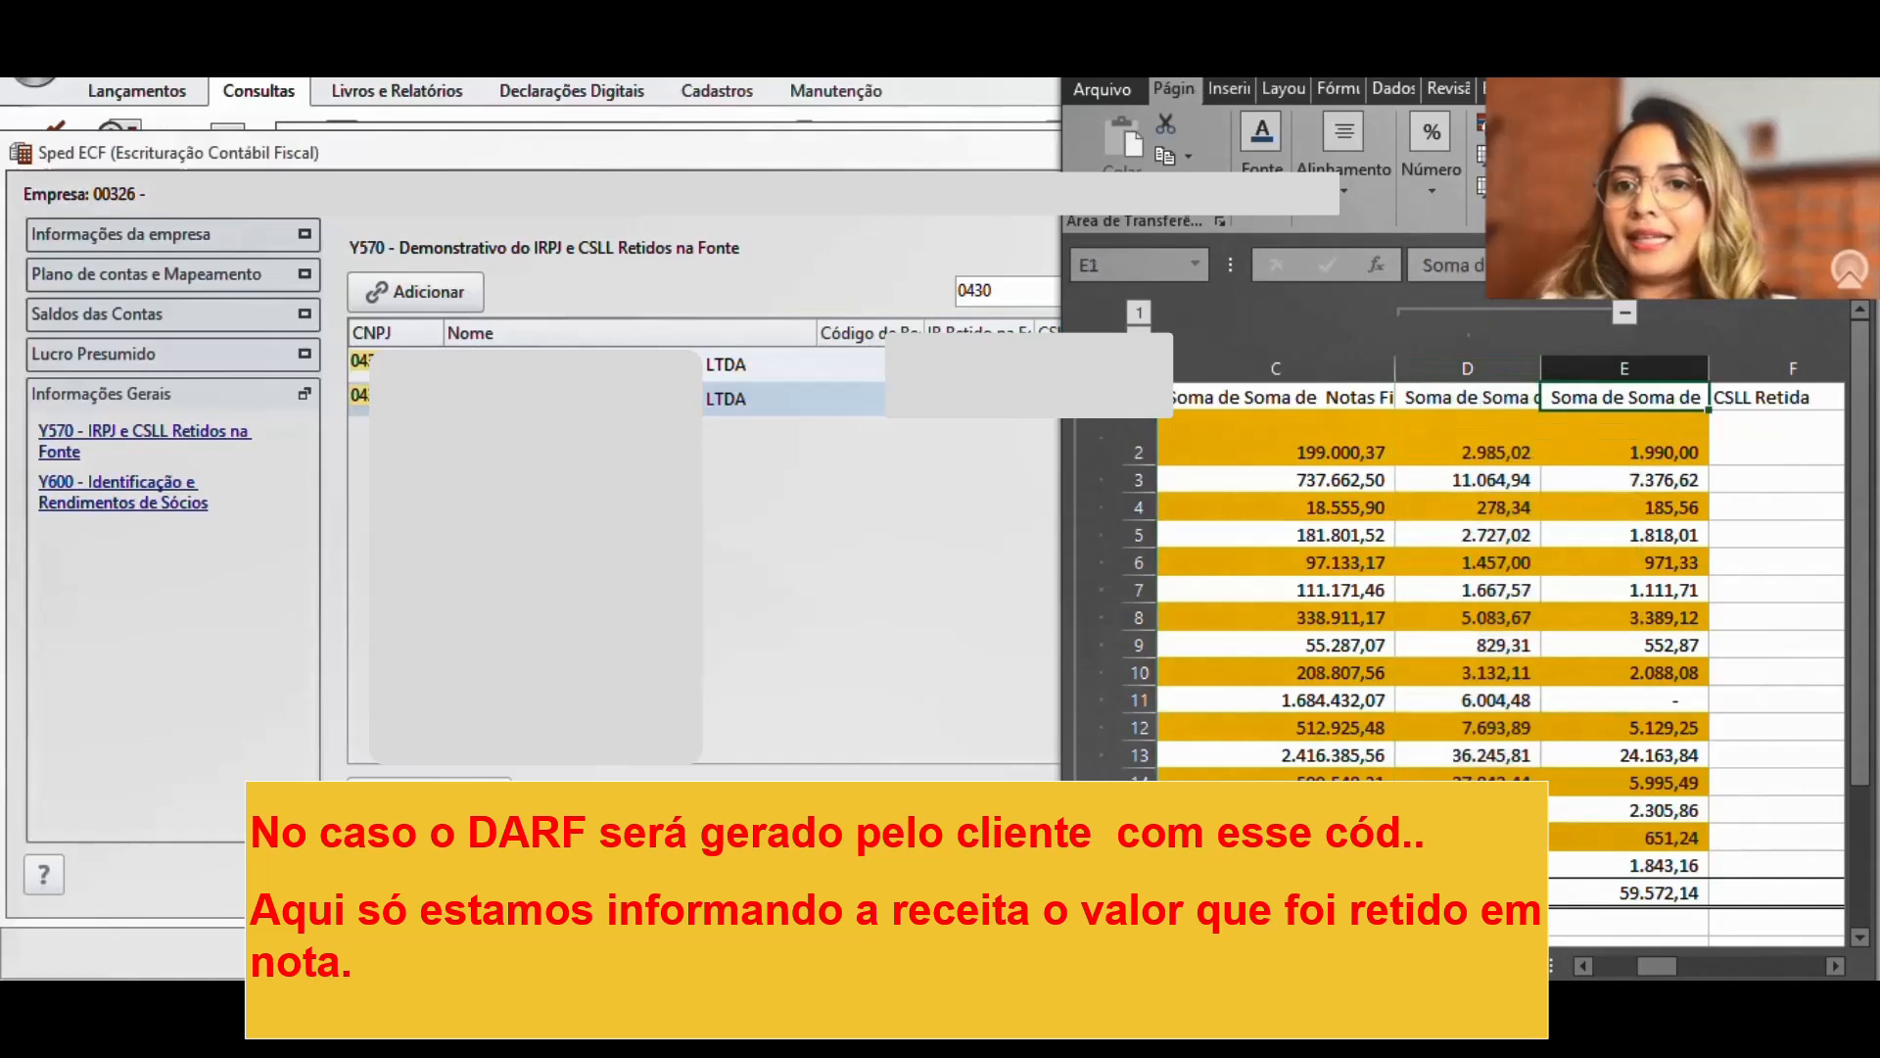
Return to Sped ECF, show the Y600 partner identification and income record, and open the first partner for editing.
click(120, 366)
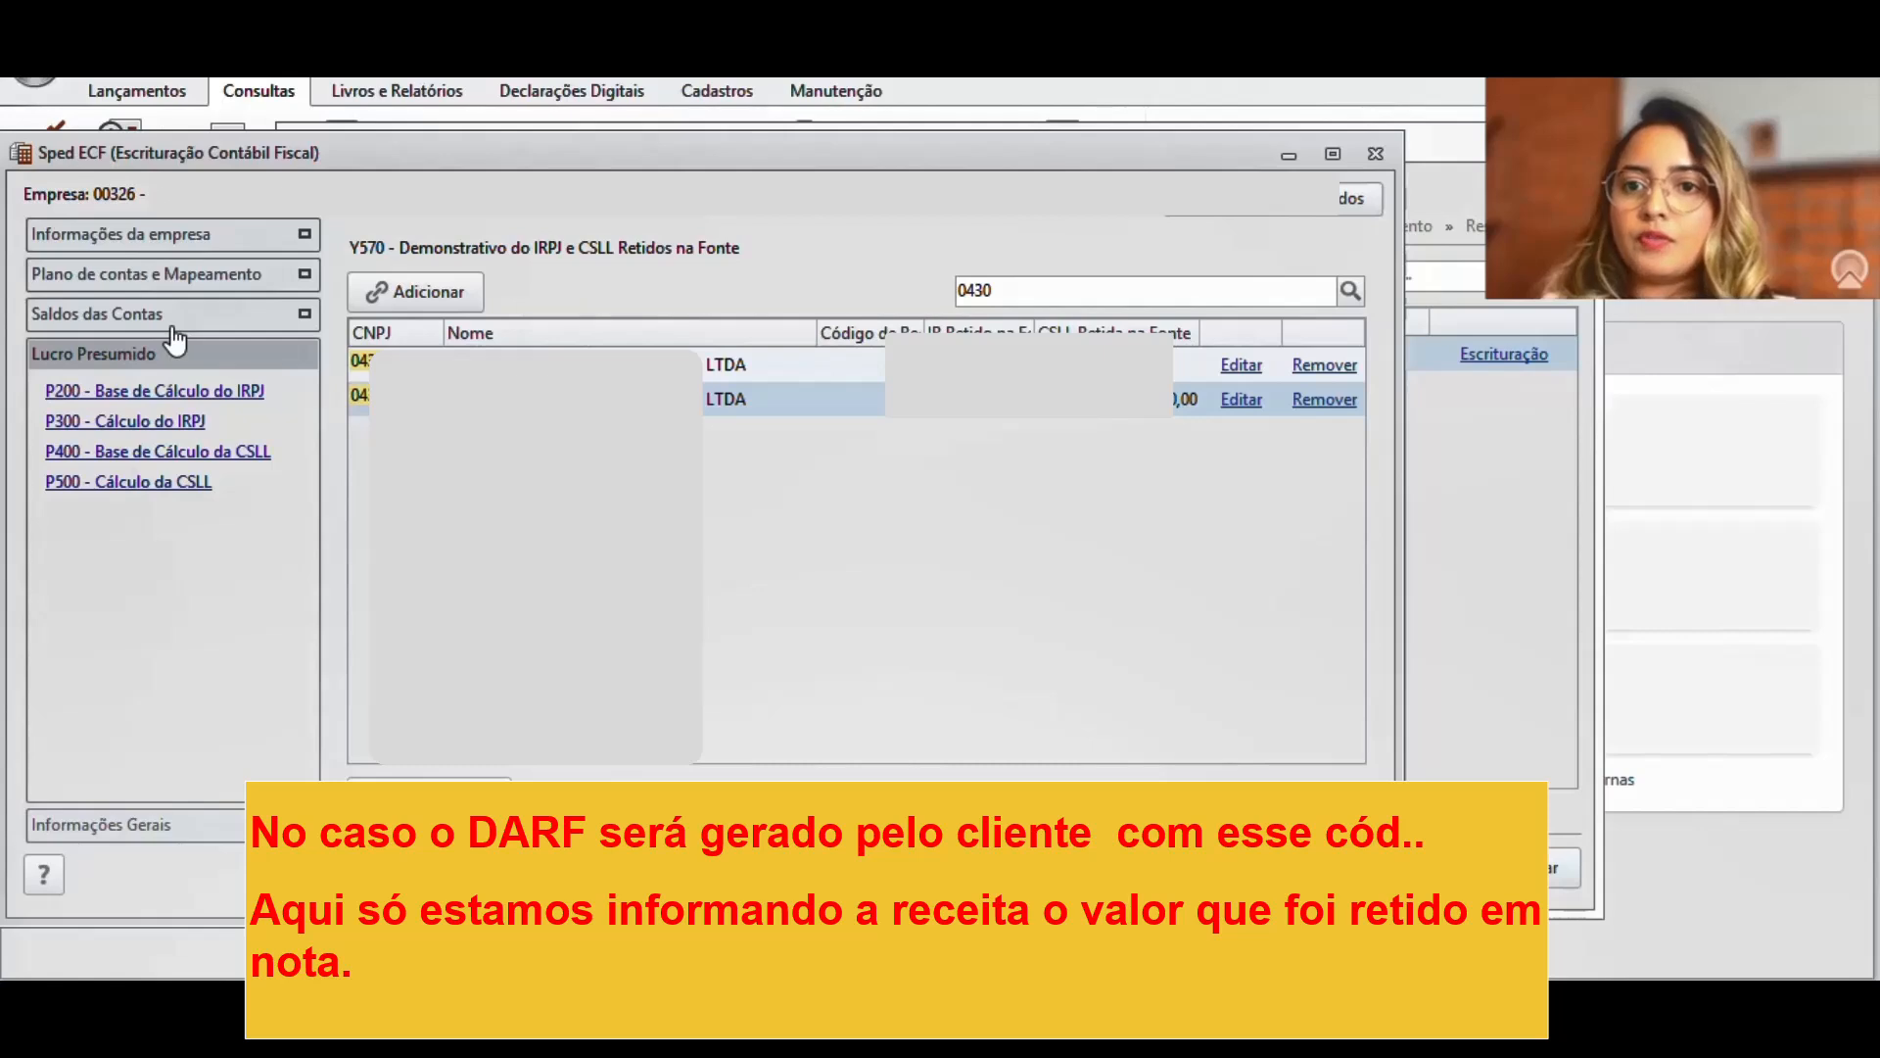
click(127, 821)
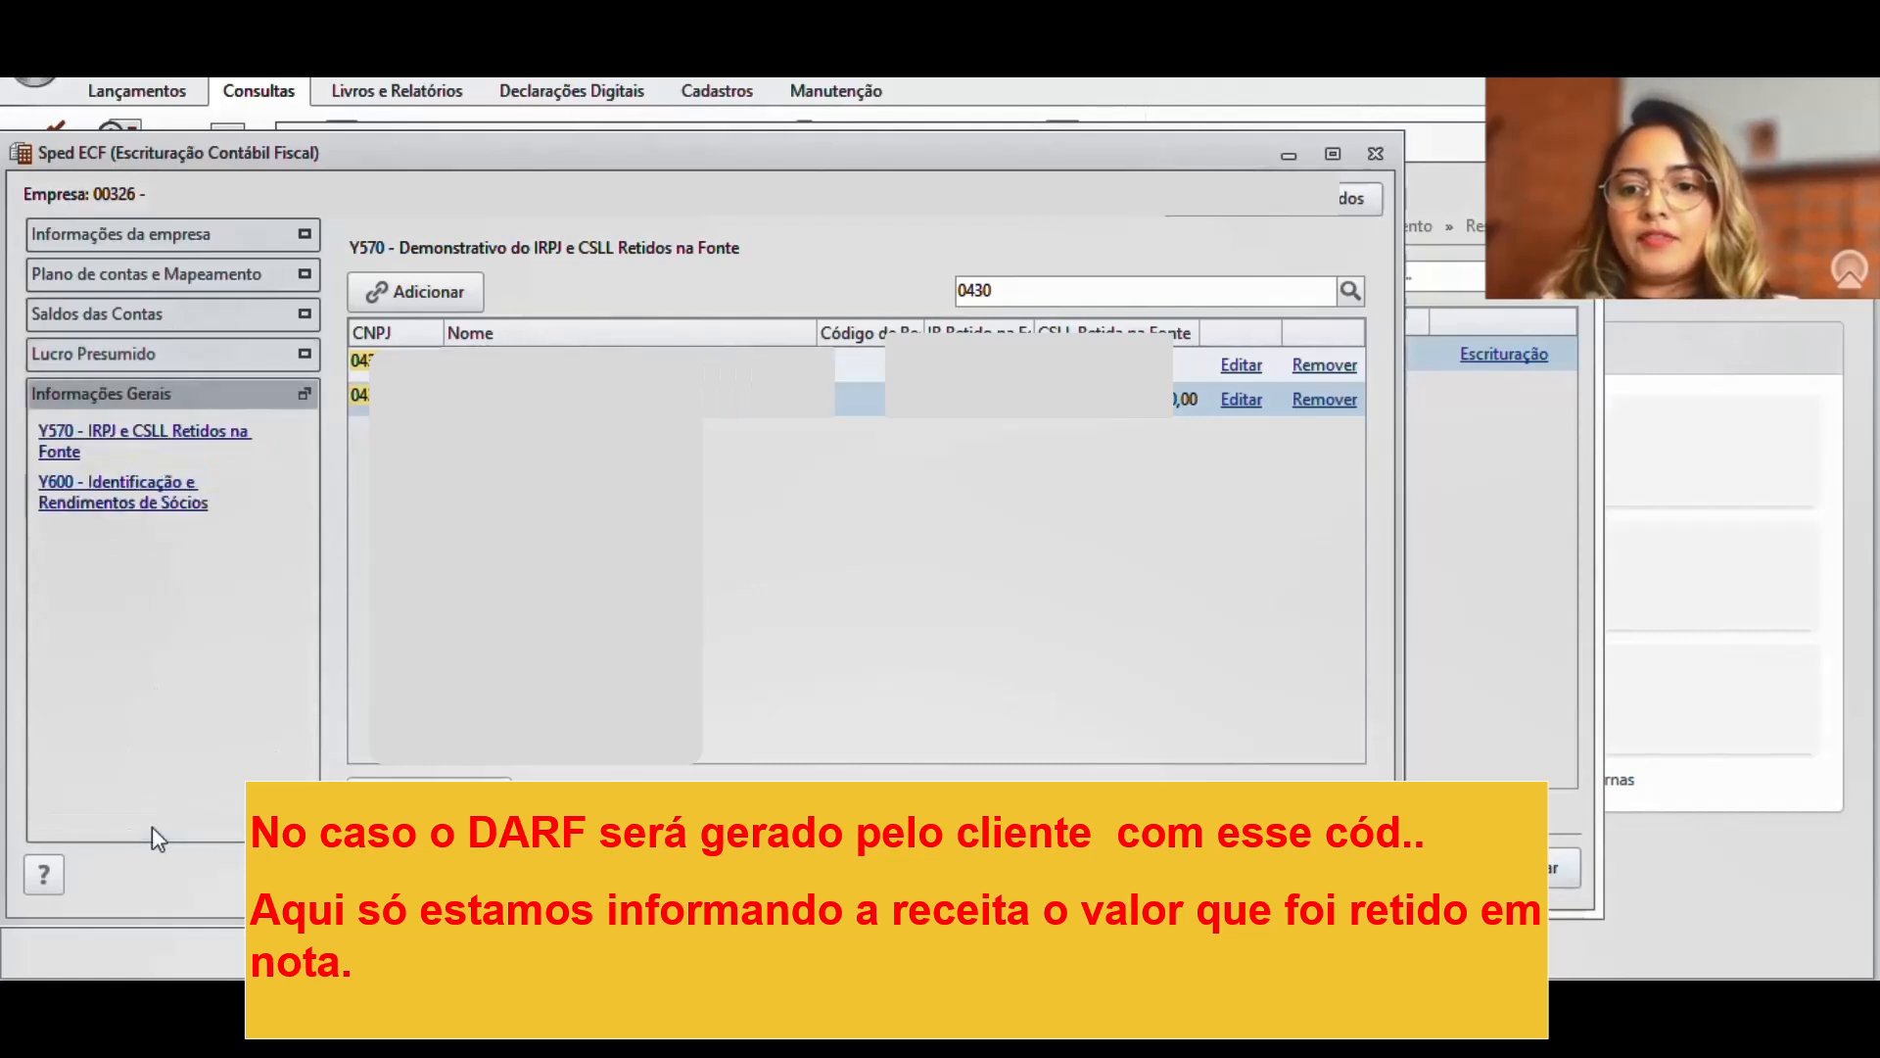
click(116, 510)
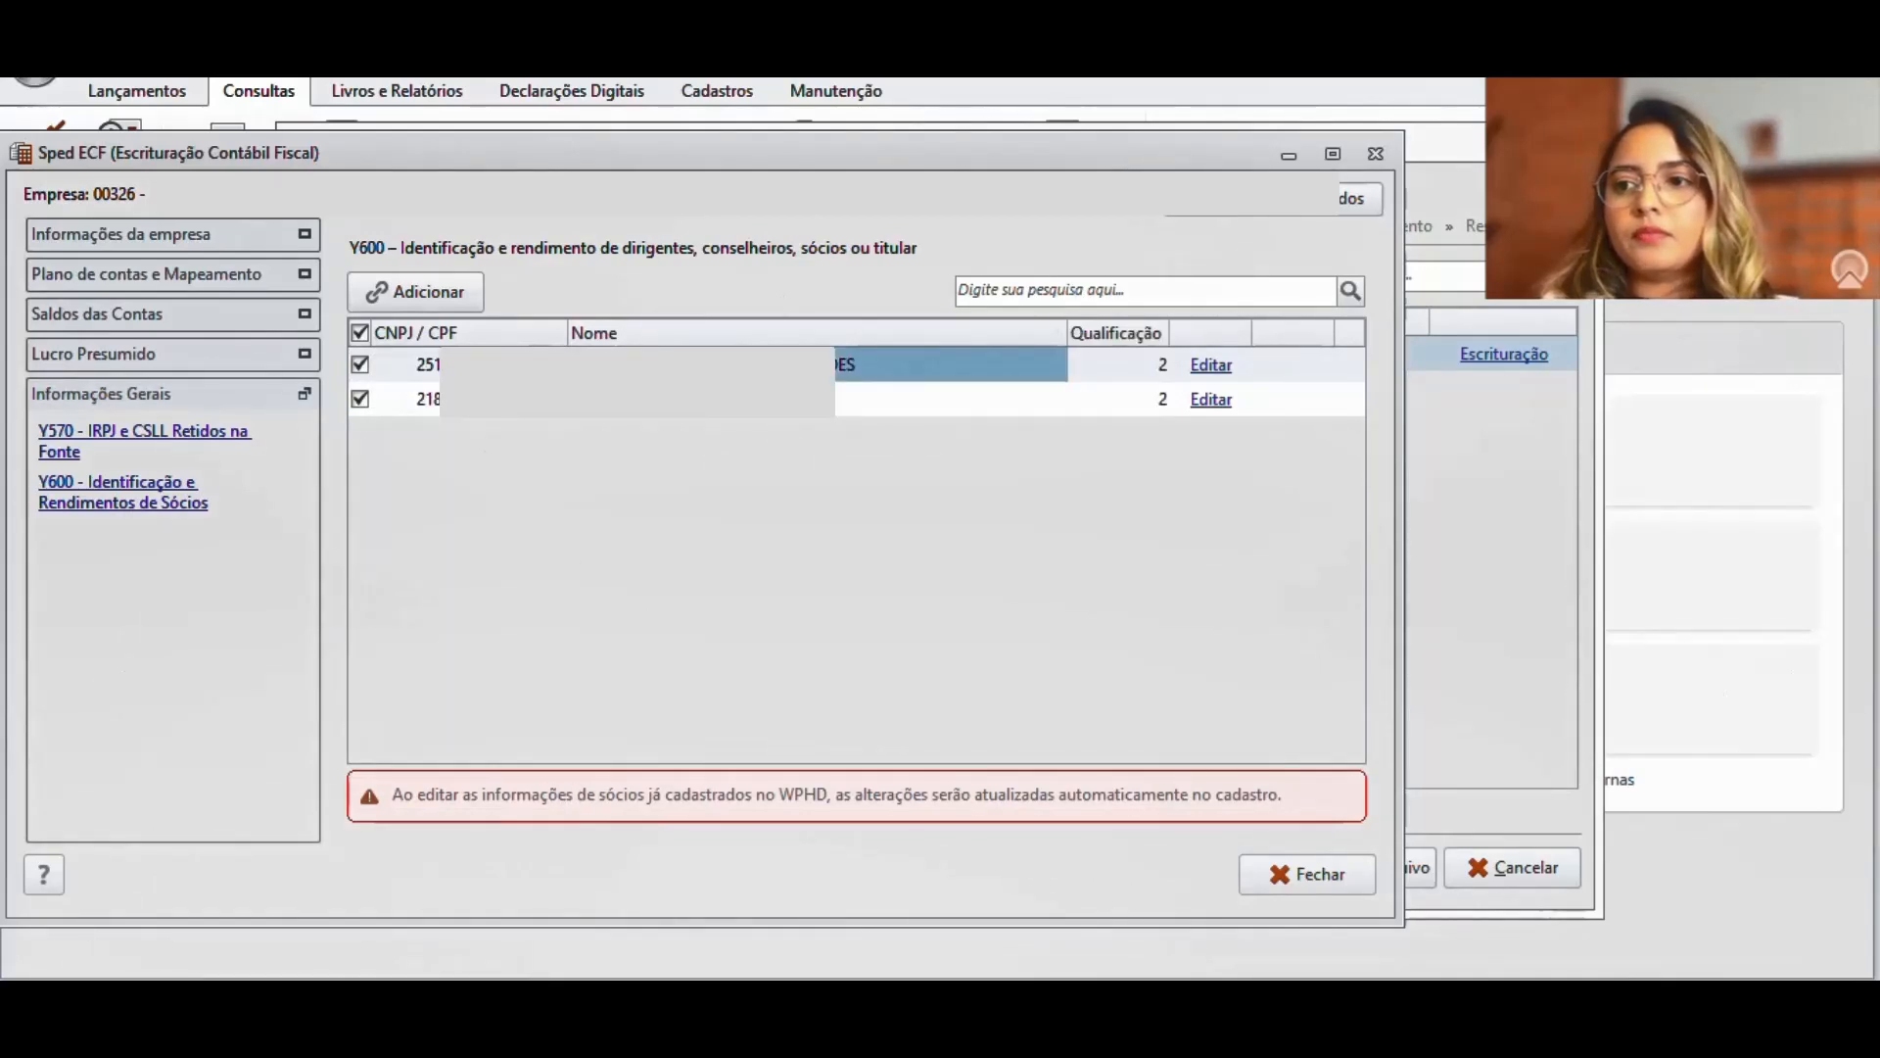
click(1210, 365)
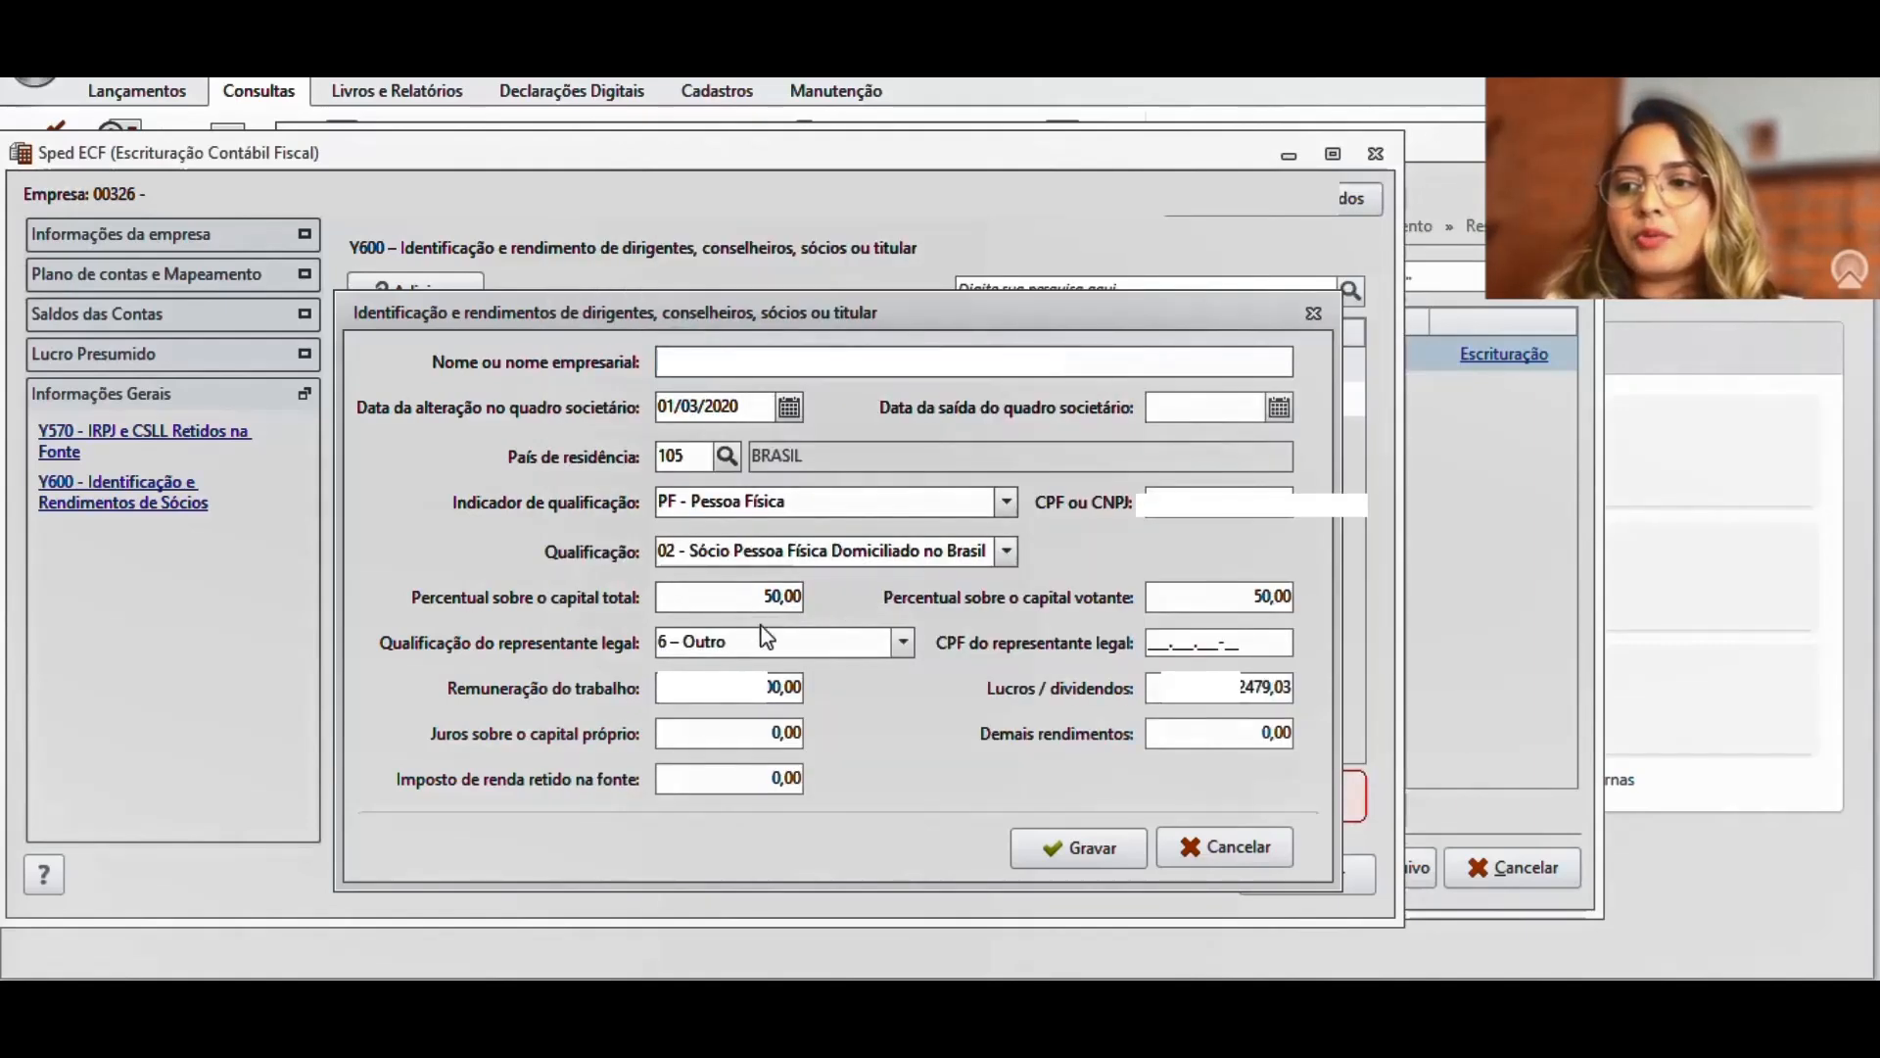
Examine the first partner's percentage of total capital, work remuneration and profits/dividends fields.
click(750, 597)
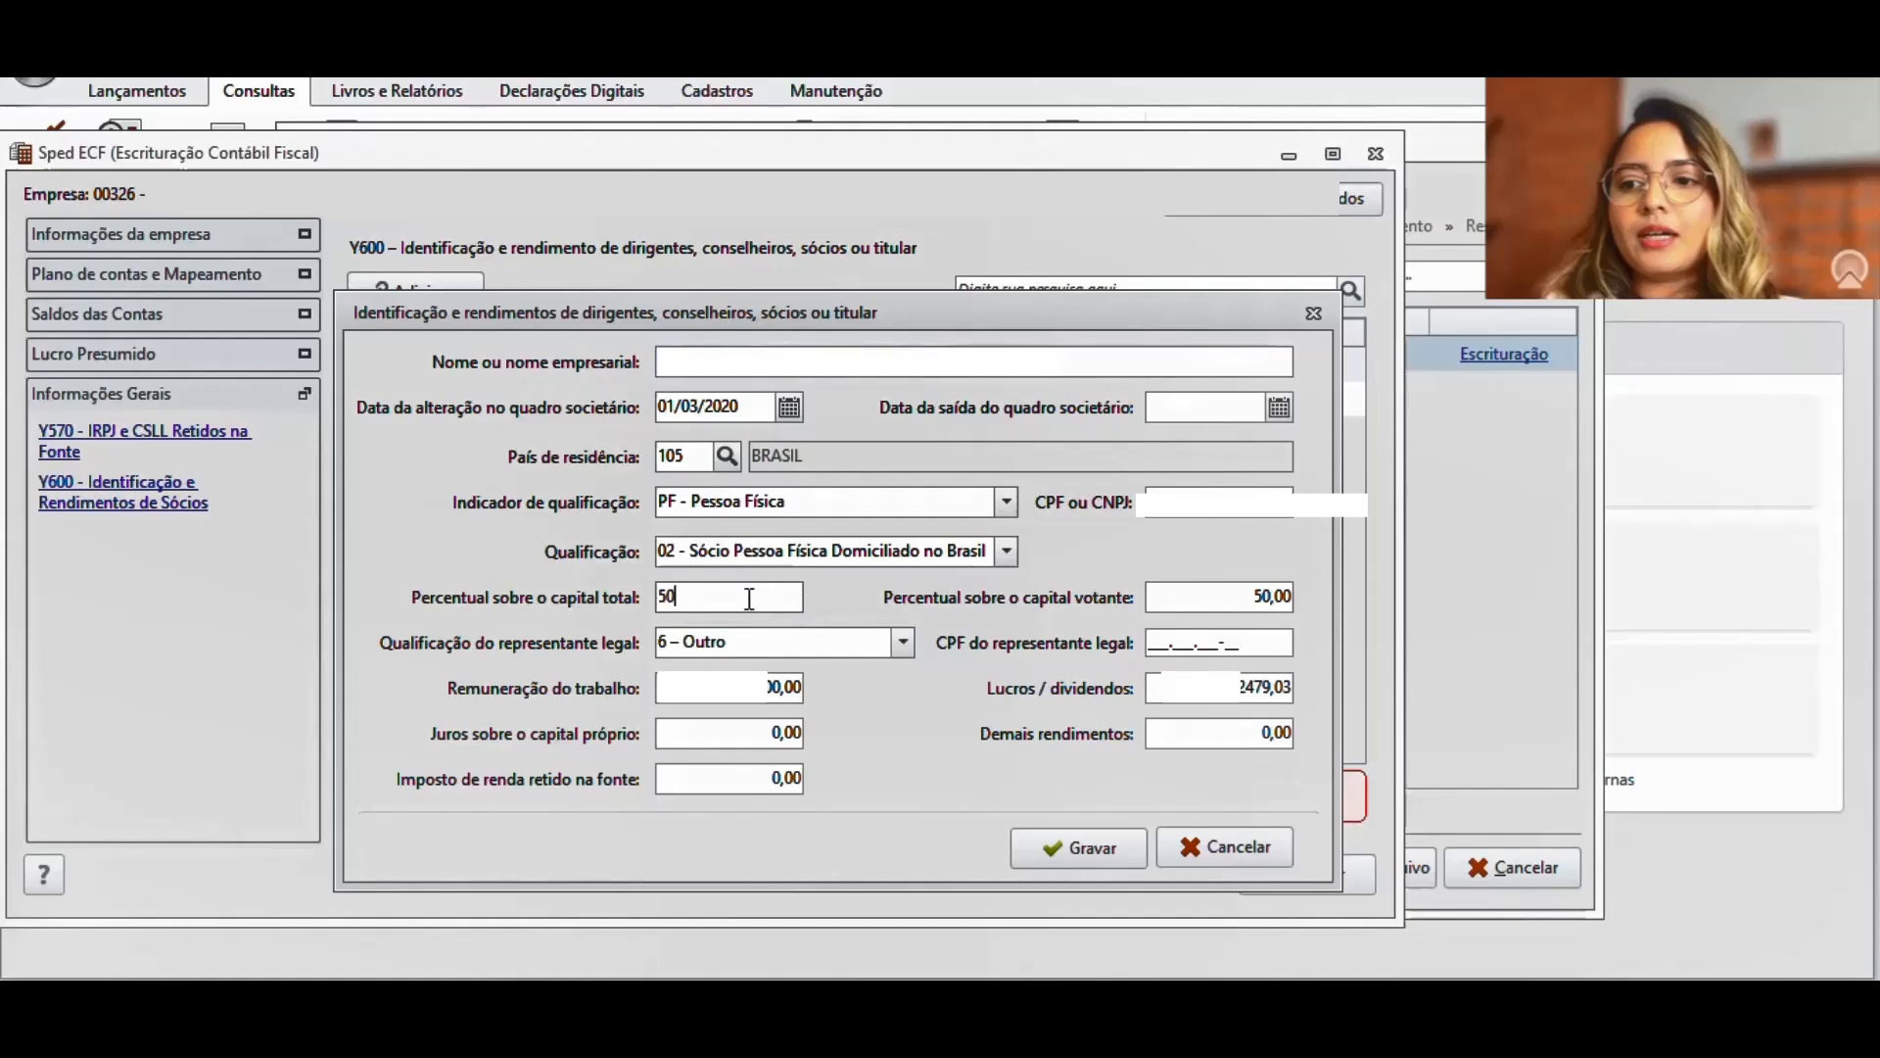
drag(749, 598, 582, 602)
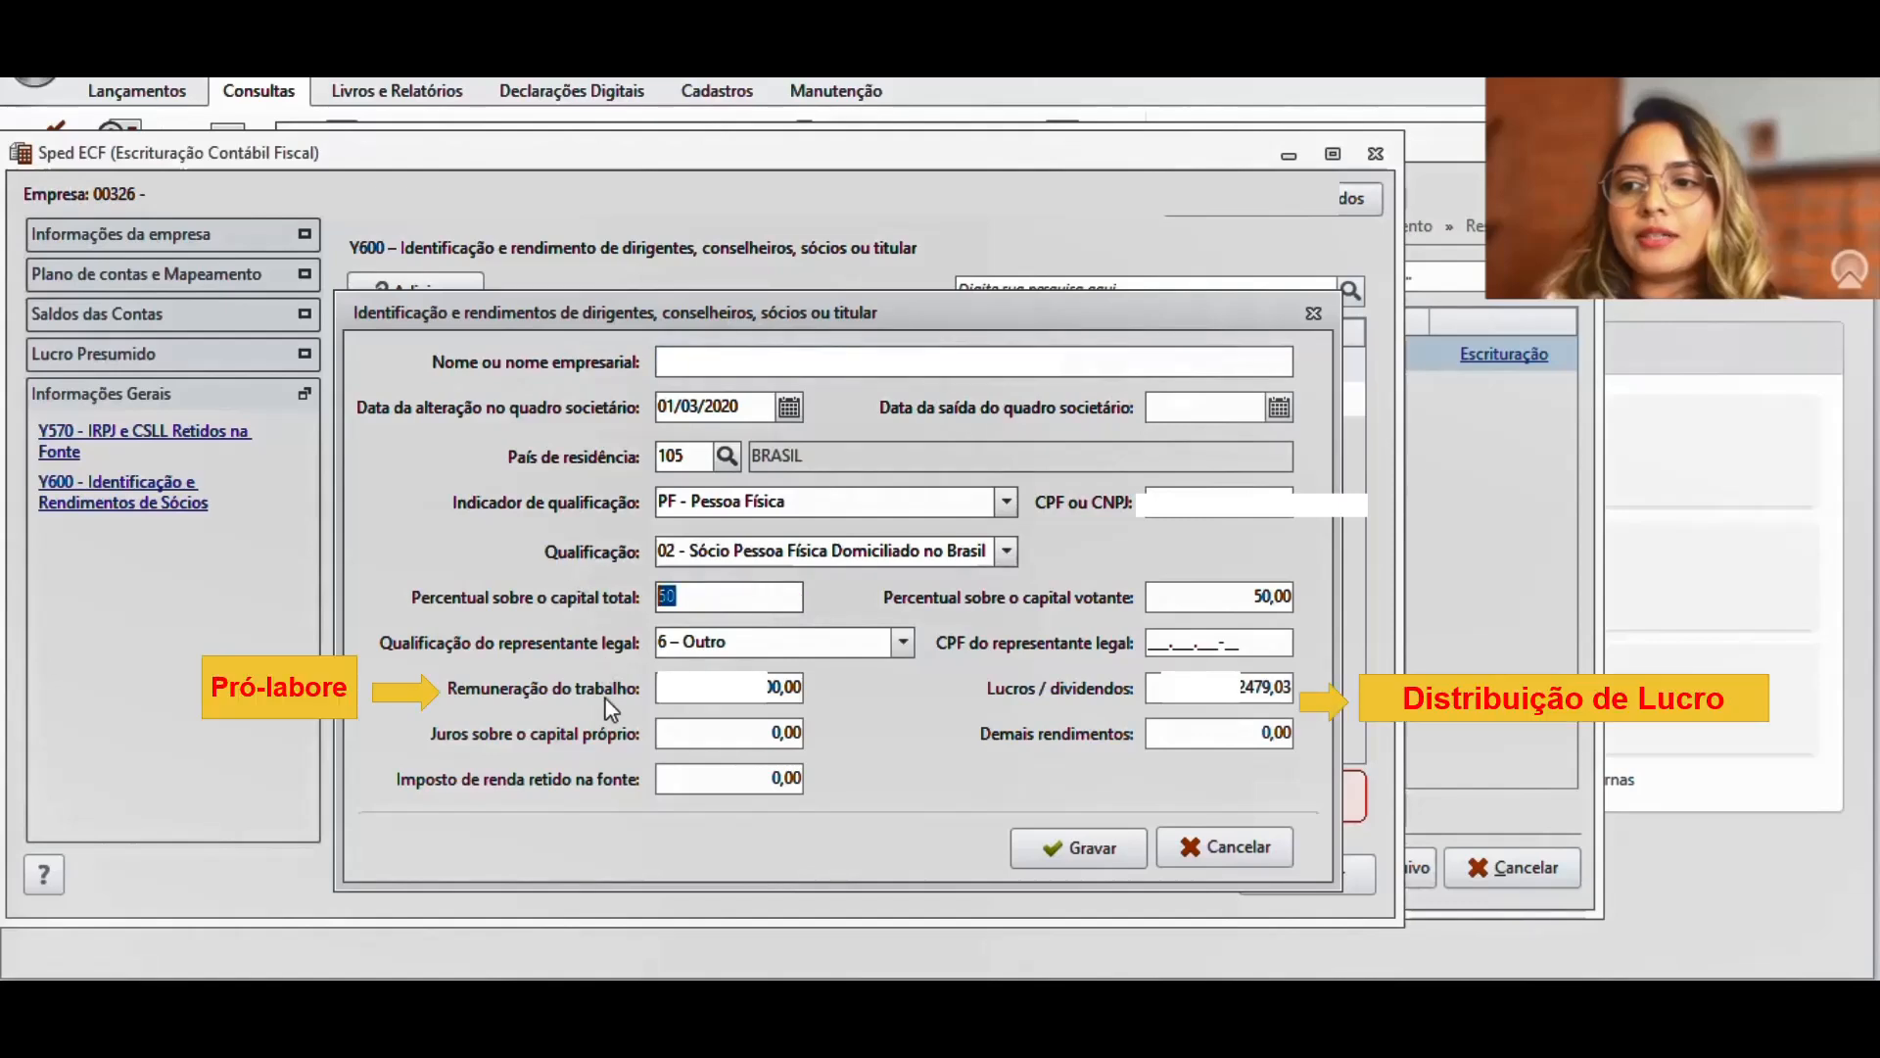
click(654, 697)
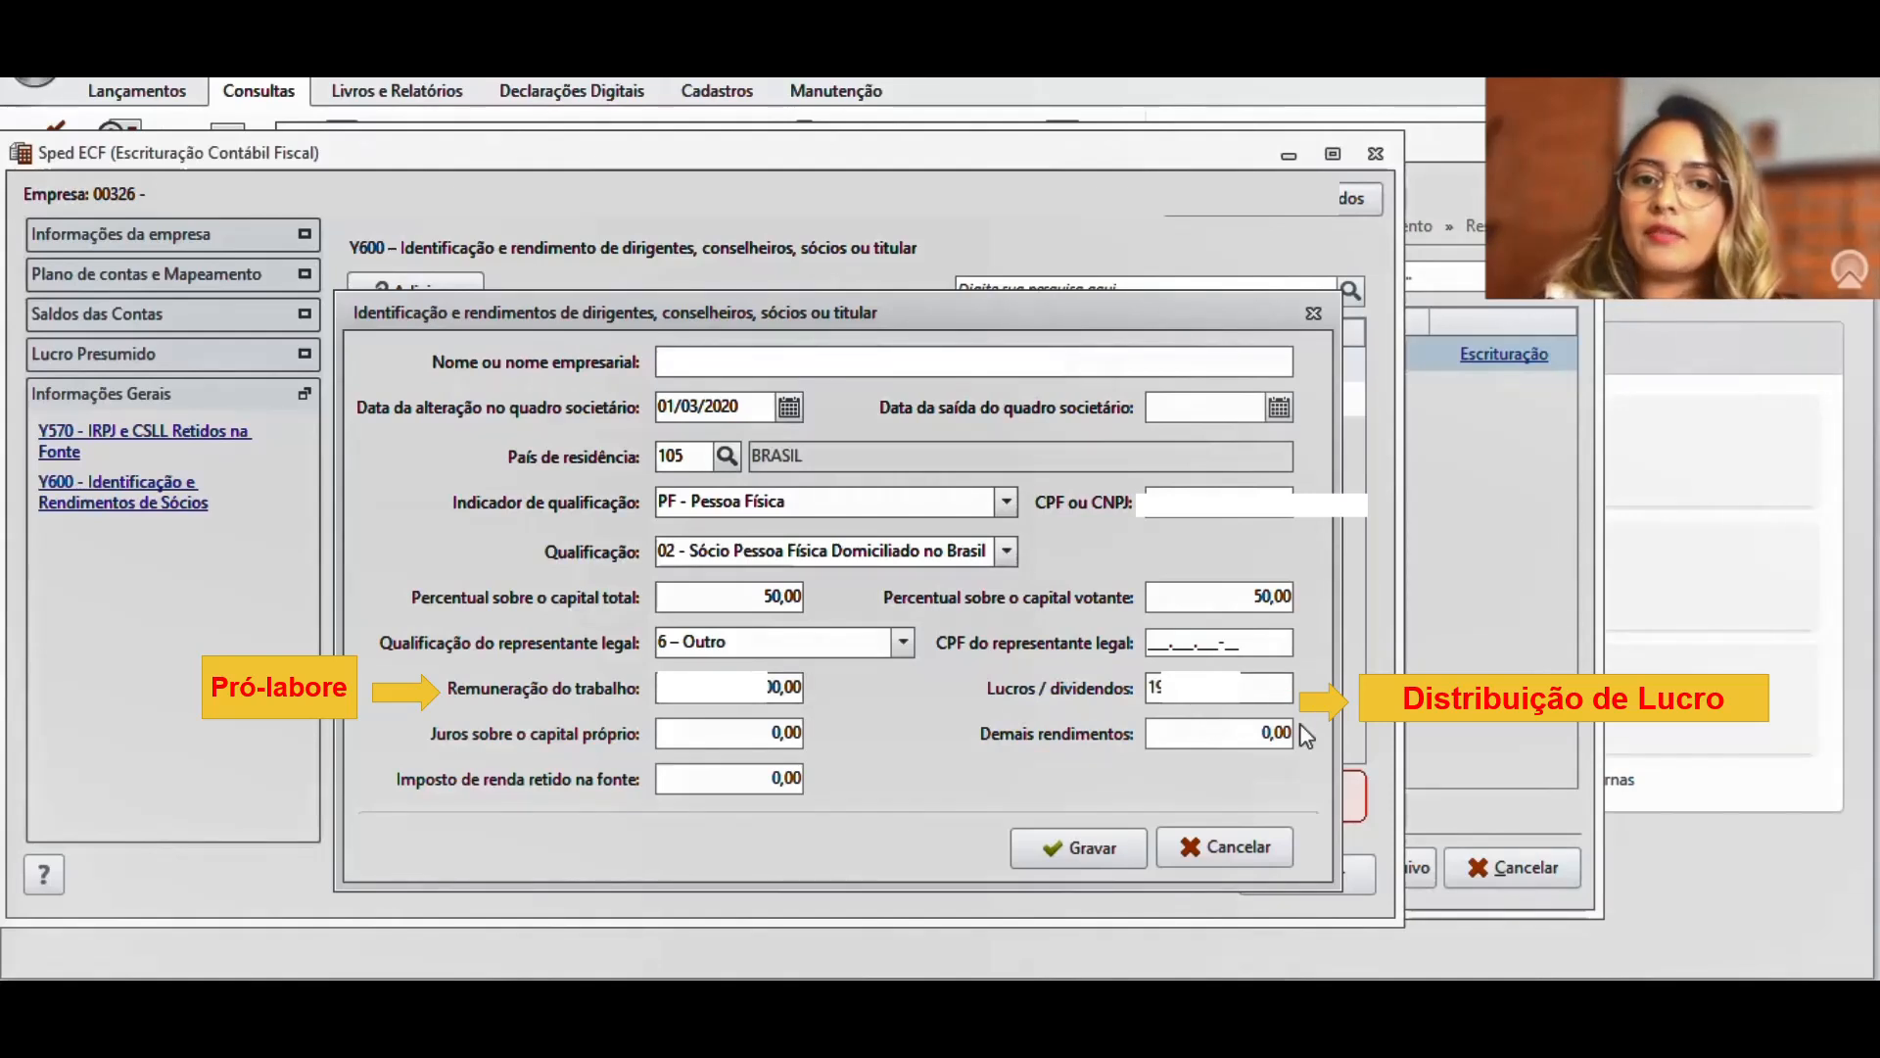
Check the partner's interest on equity, other income and withheld income tax fields, then save the partner and close the bookkeeping window.
click(725, 736)
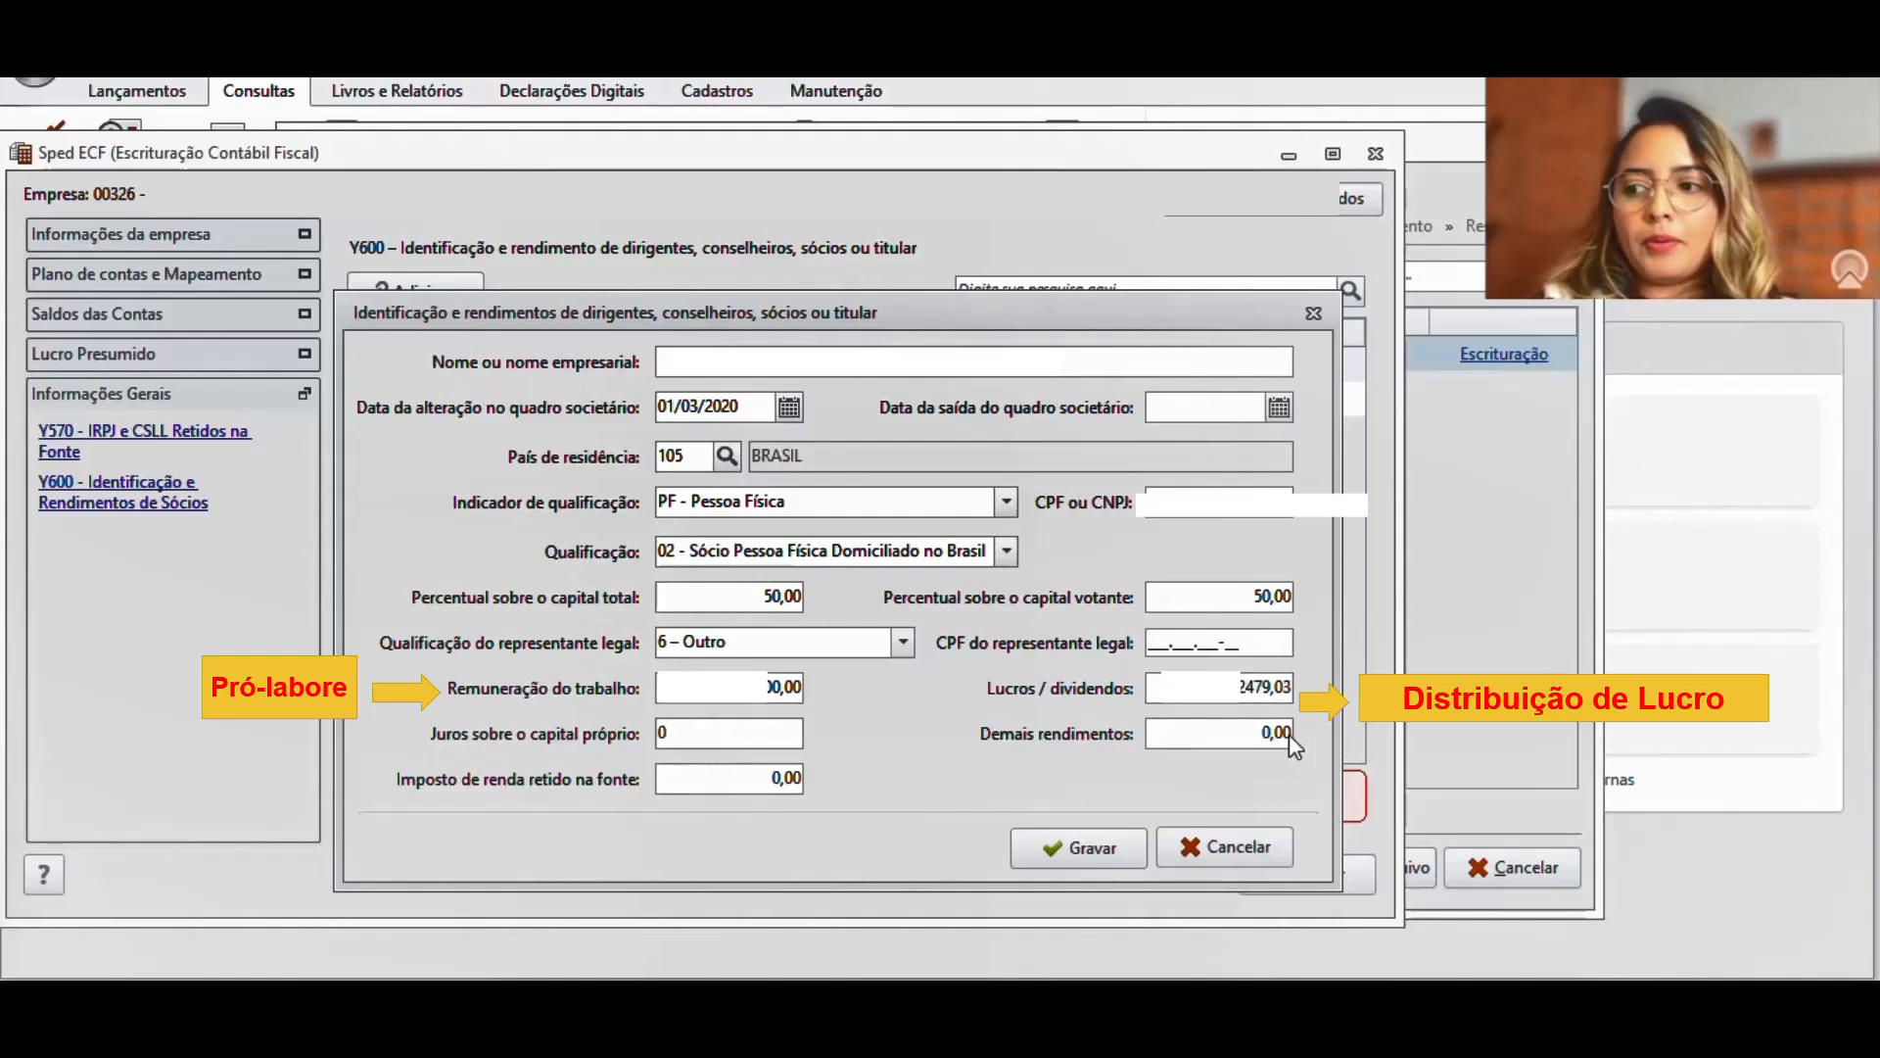
click(1174, 734)
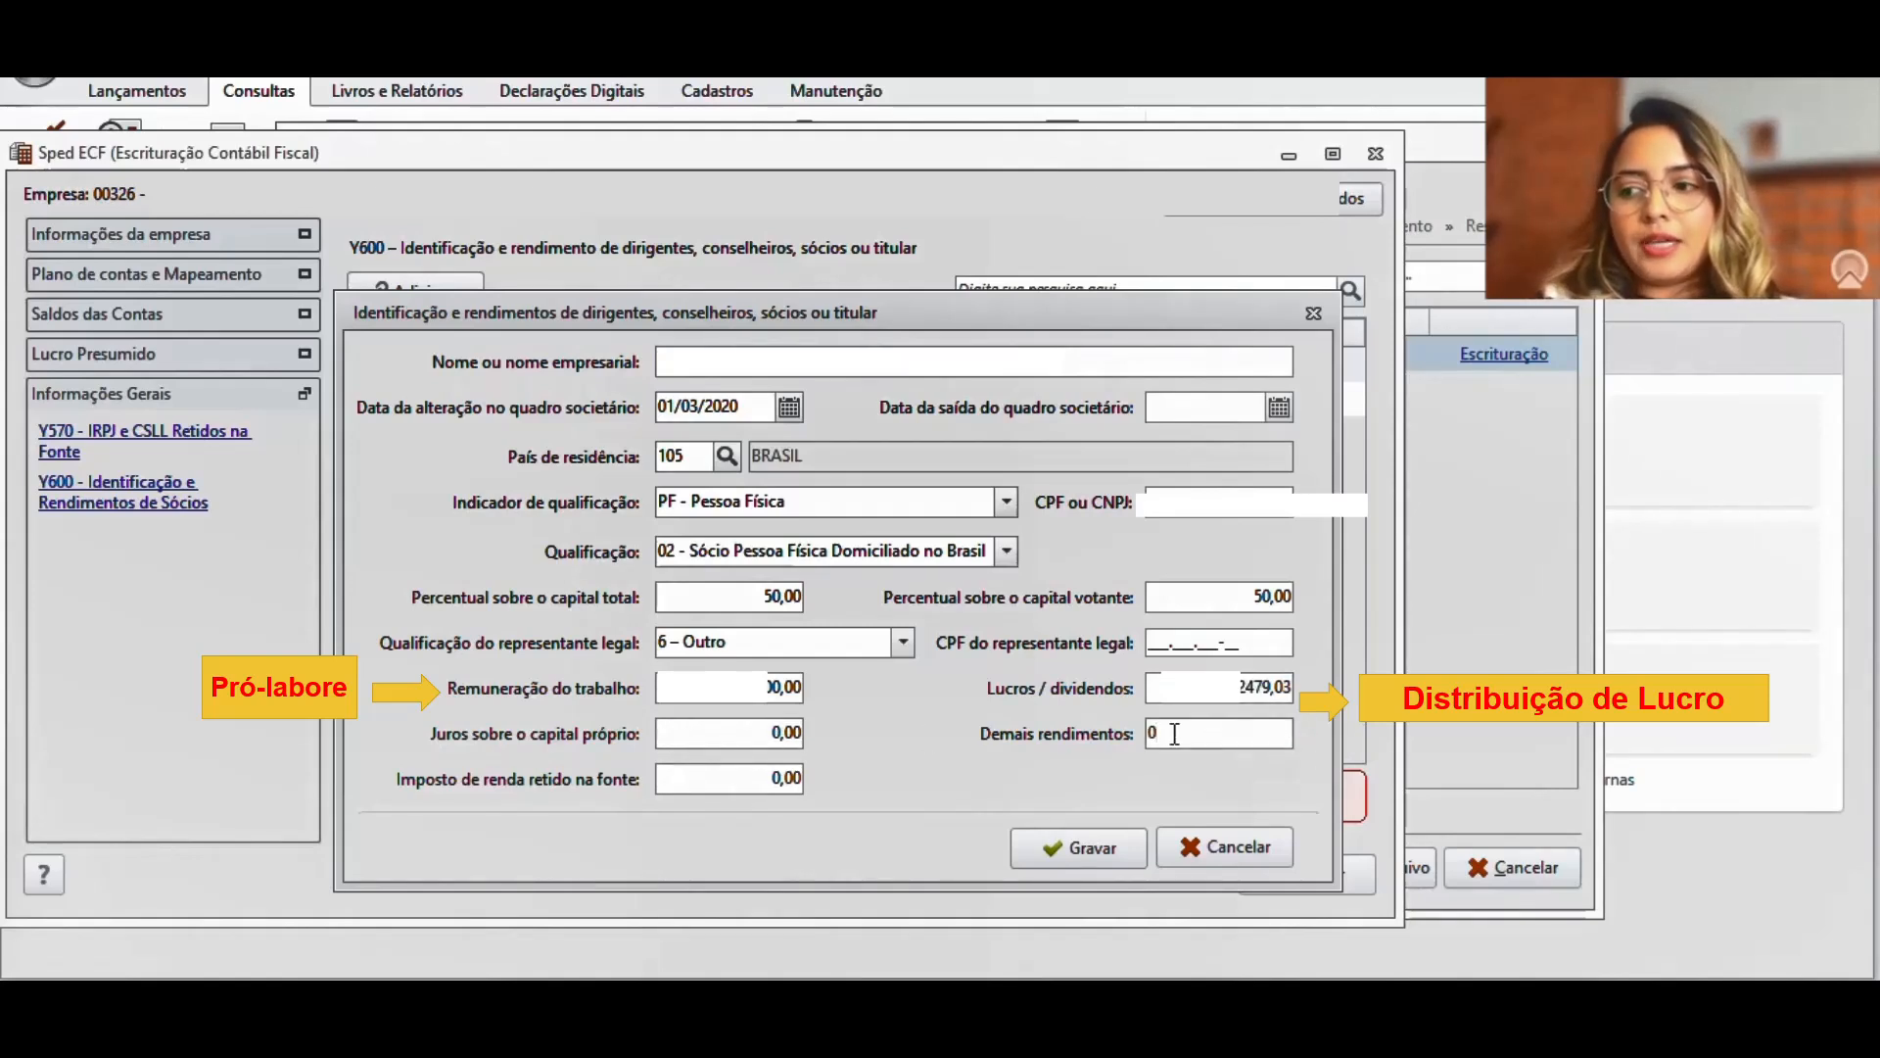
click(754, 778)
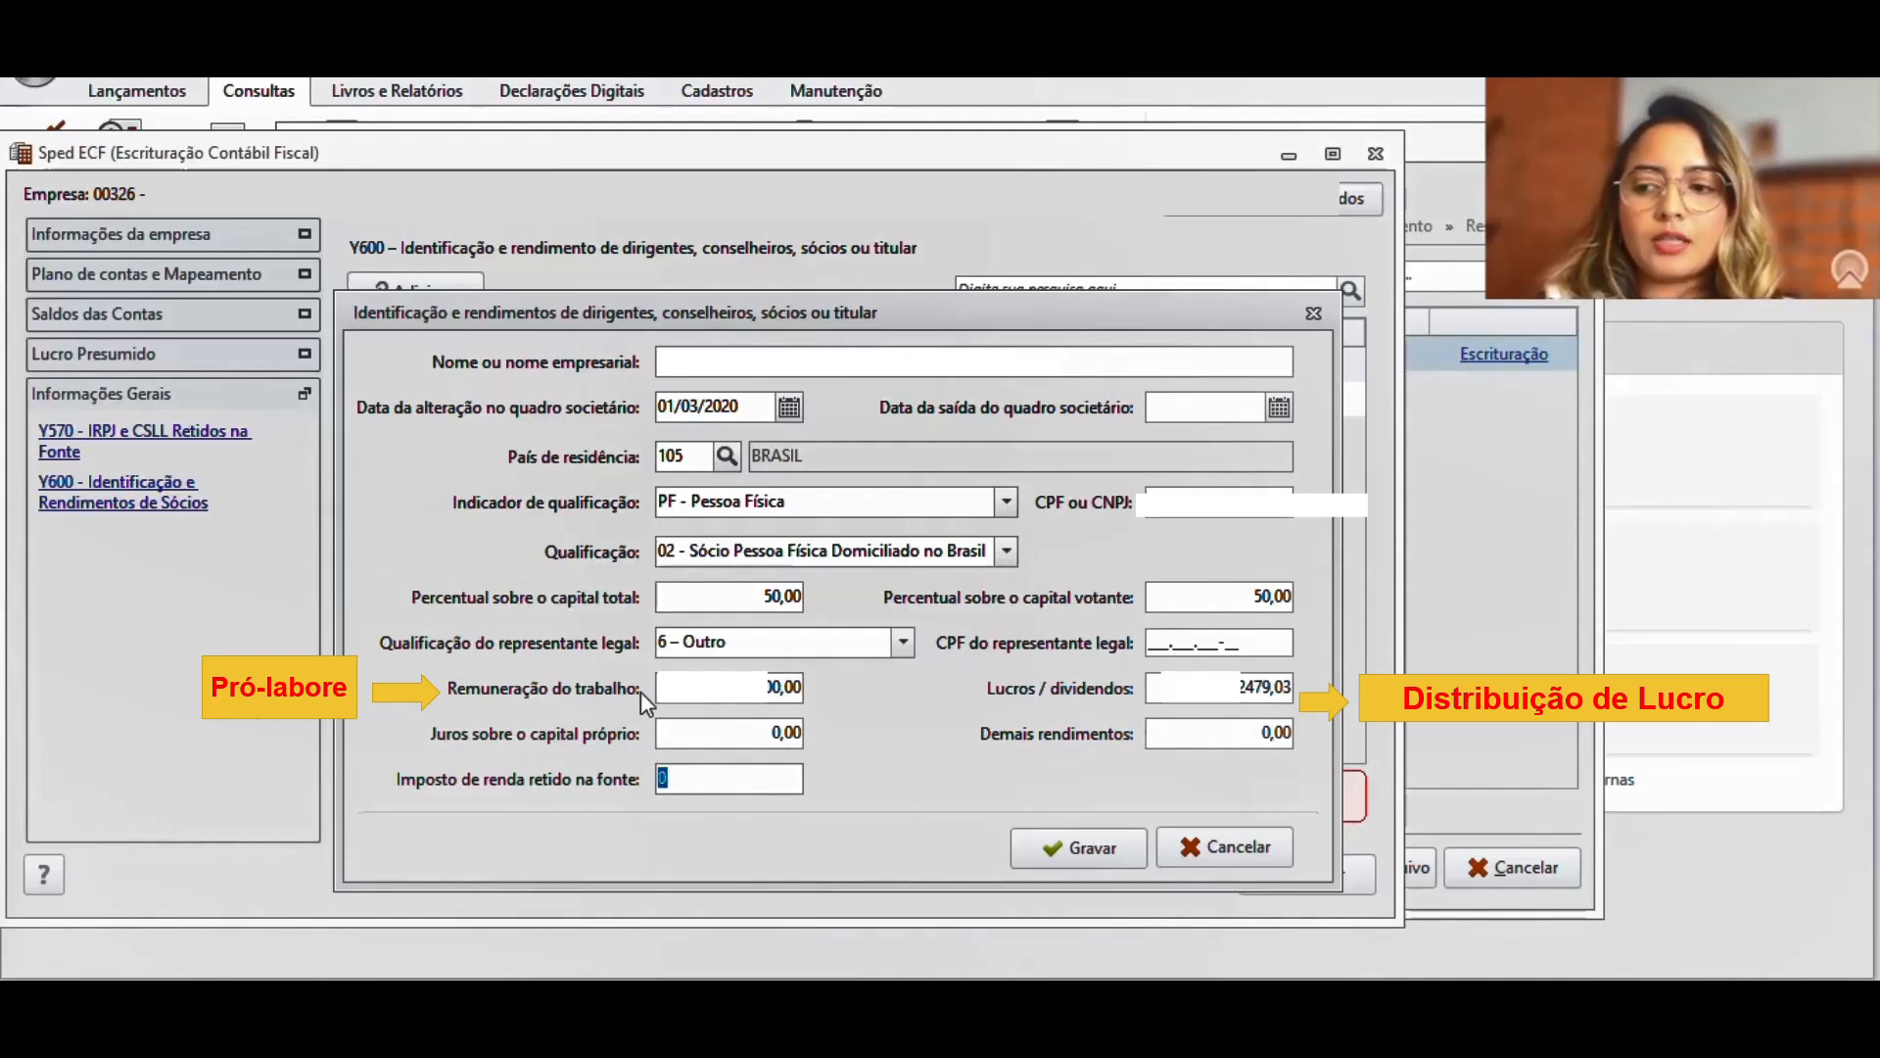
click(1095, 853)
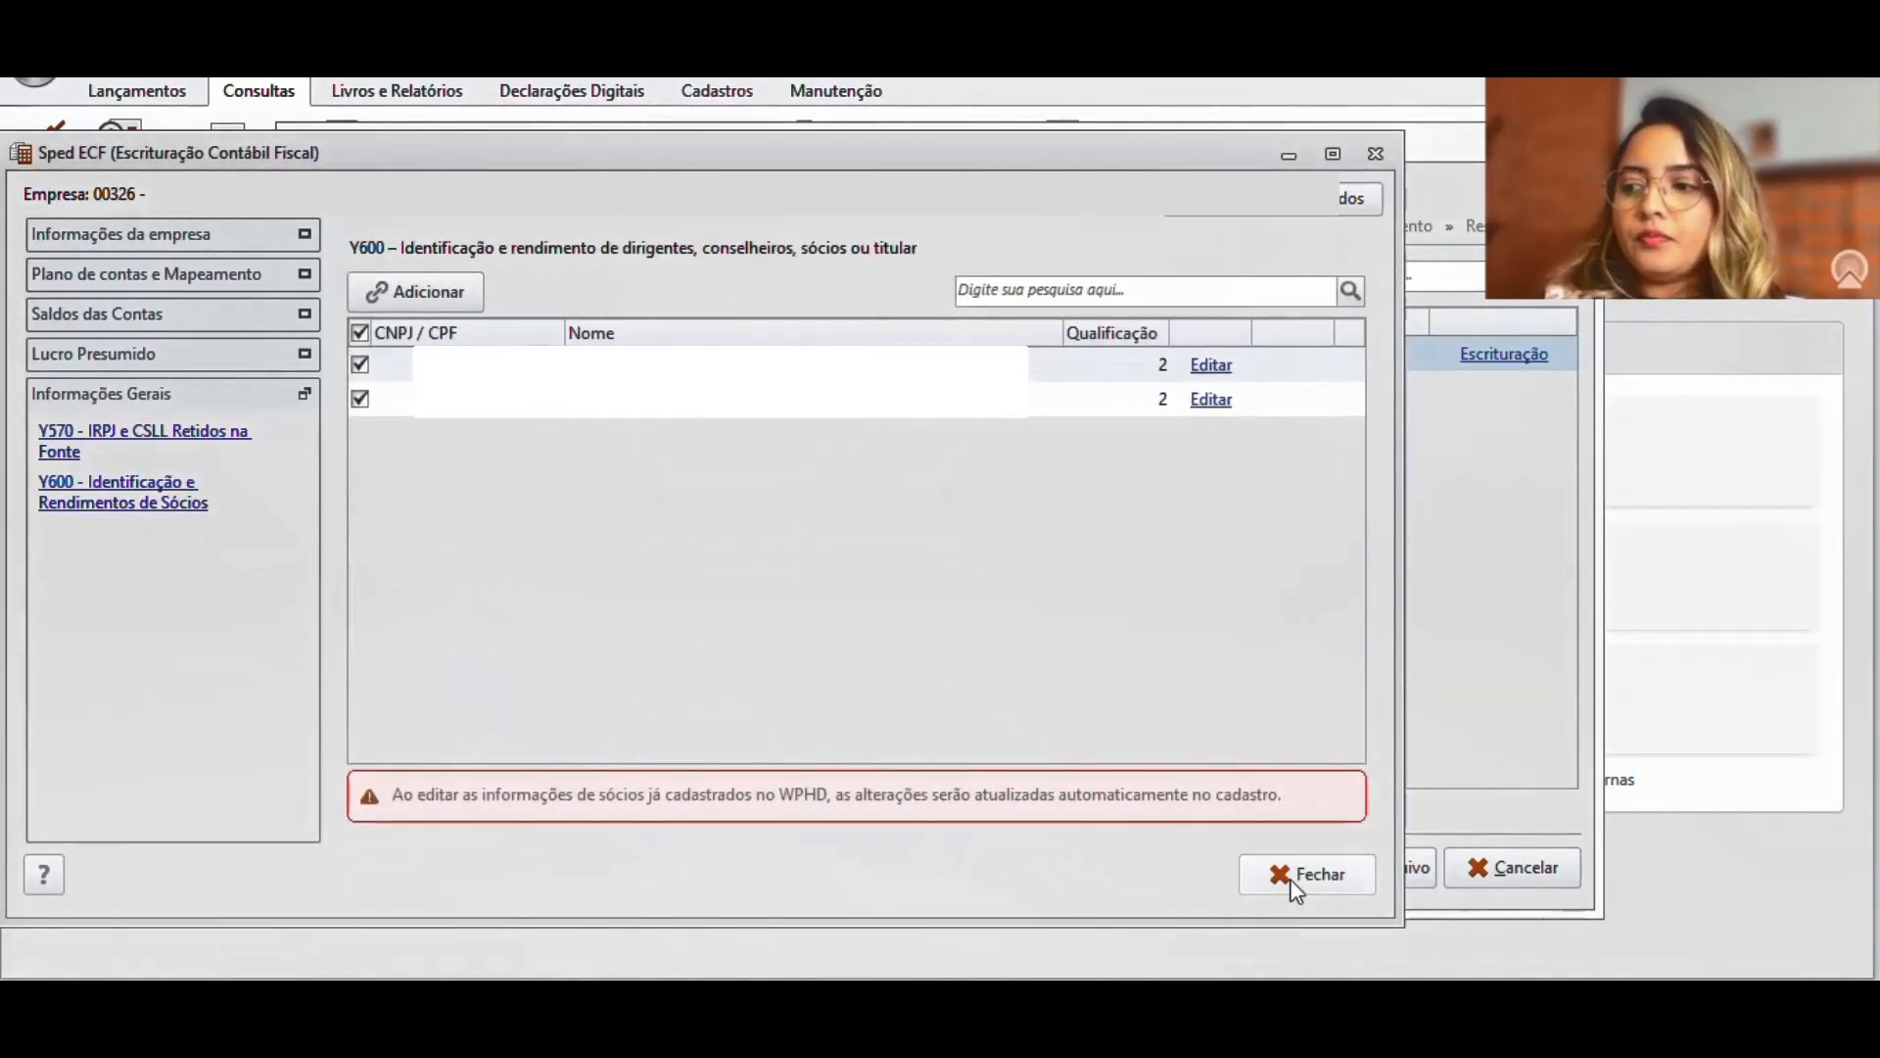
click(1290, 881)
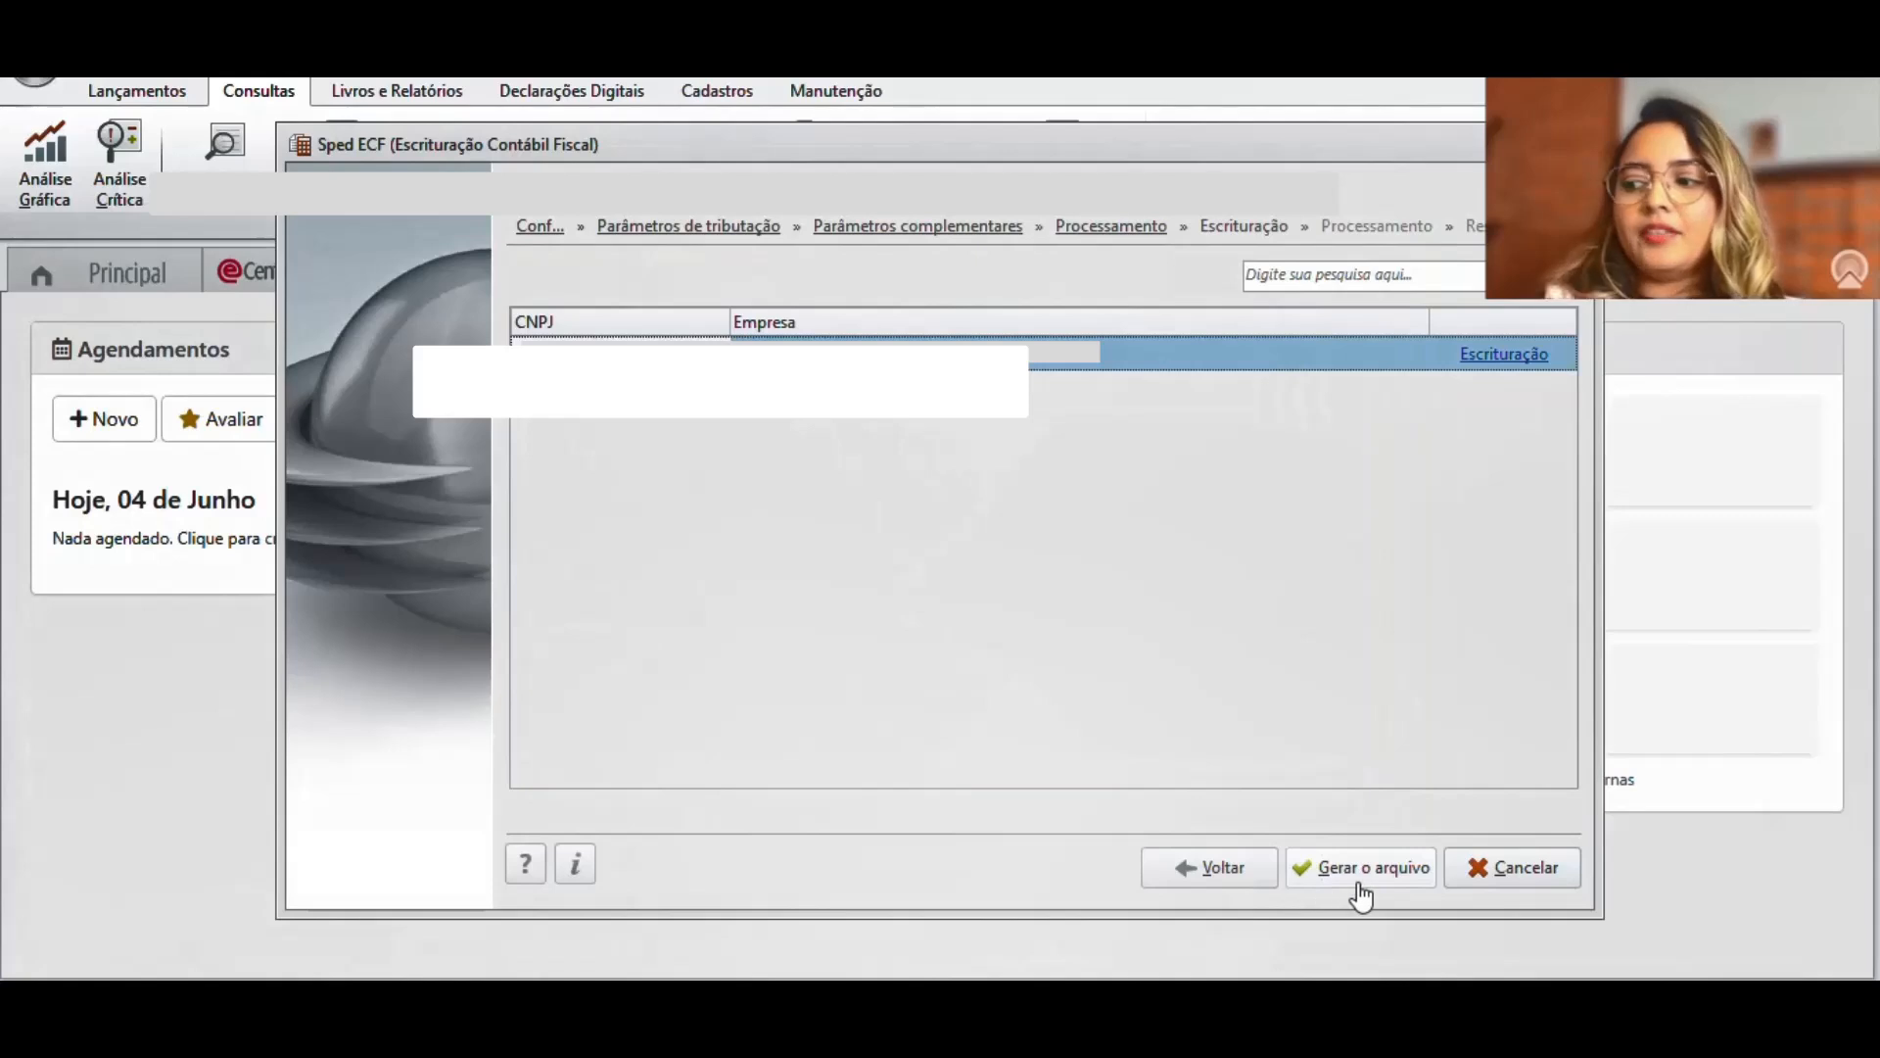